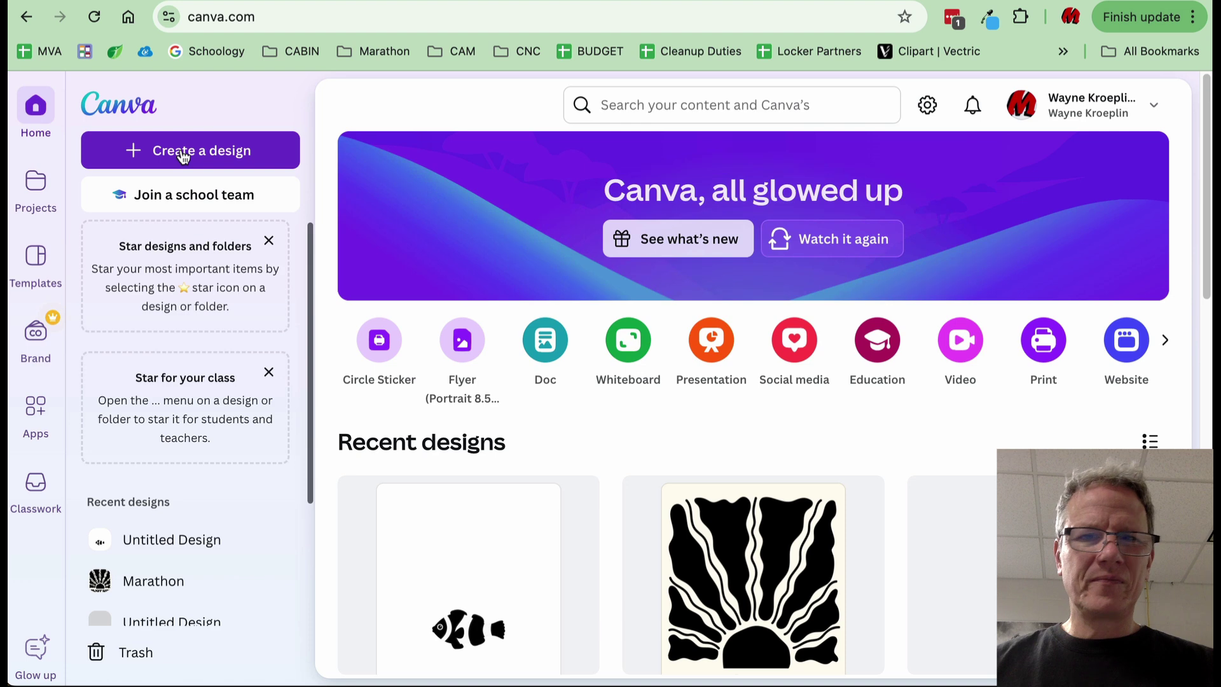
# Start a custom-size design and switch its size units to inches
pyautogui.click(183, 156)
pyautogui.click(194, 574)
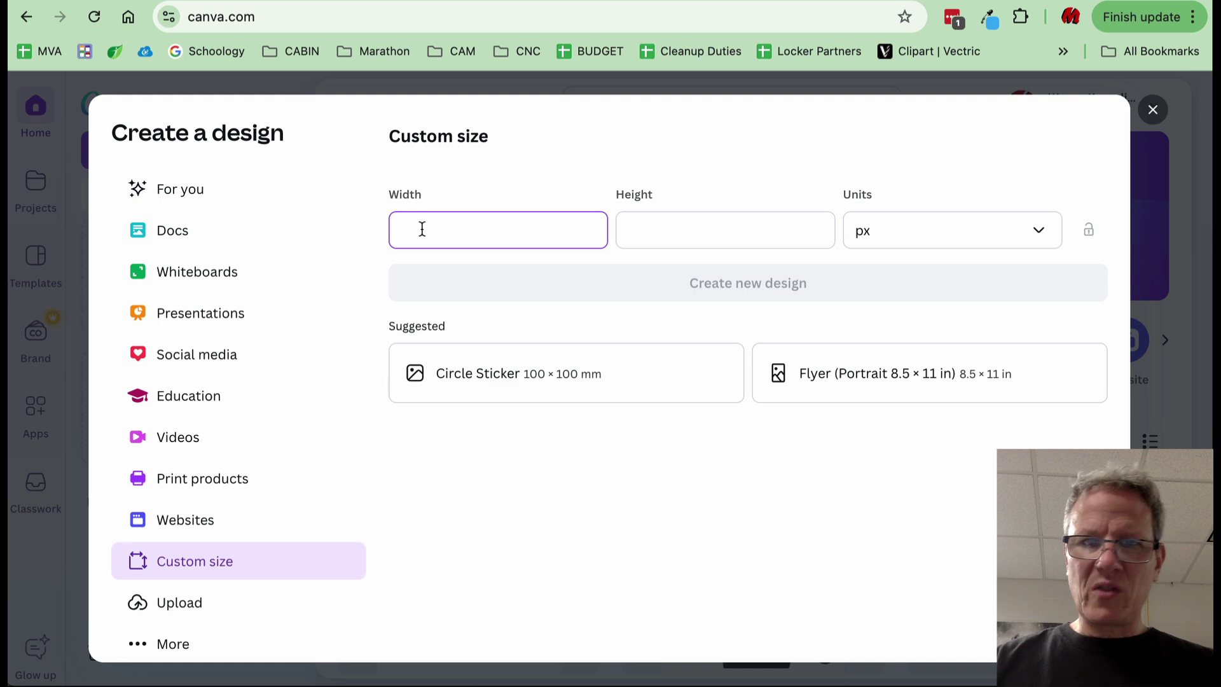
pyautogui.write('8')
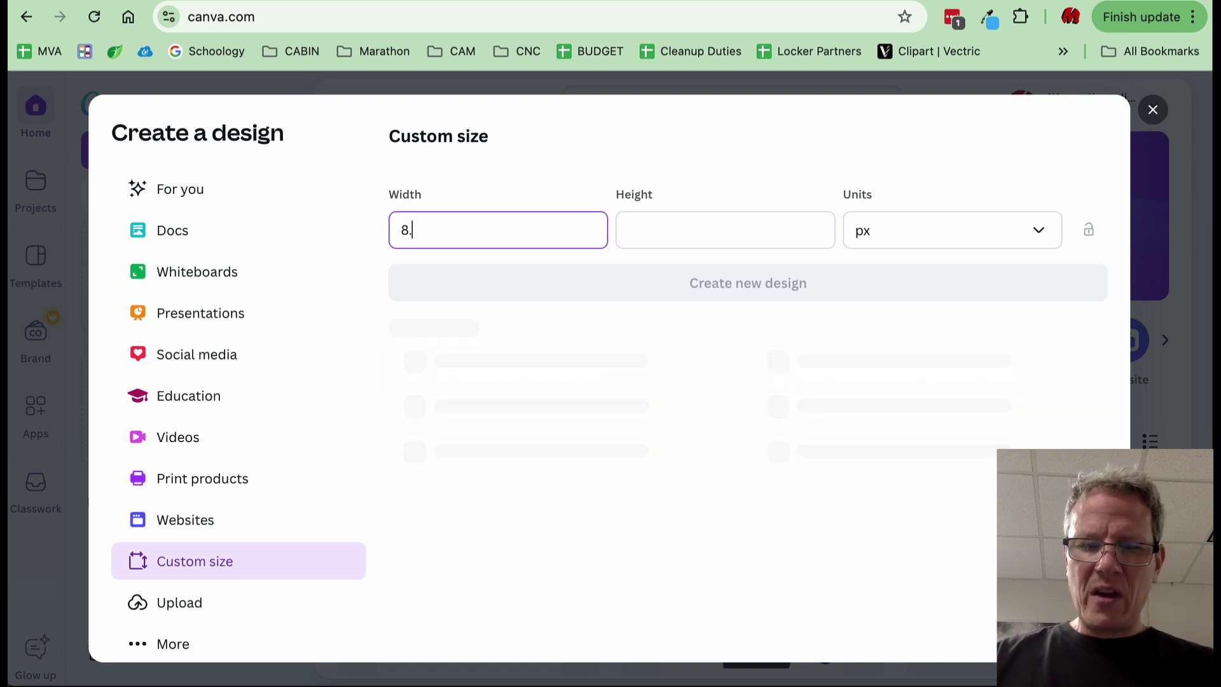
pyautogui.write('.5')
pyautogui.click(725, 230)
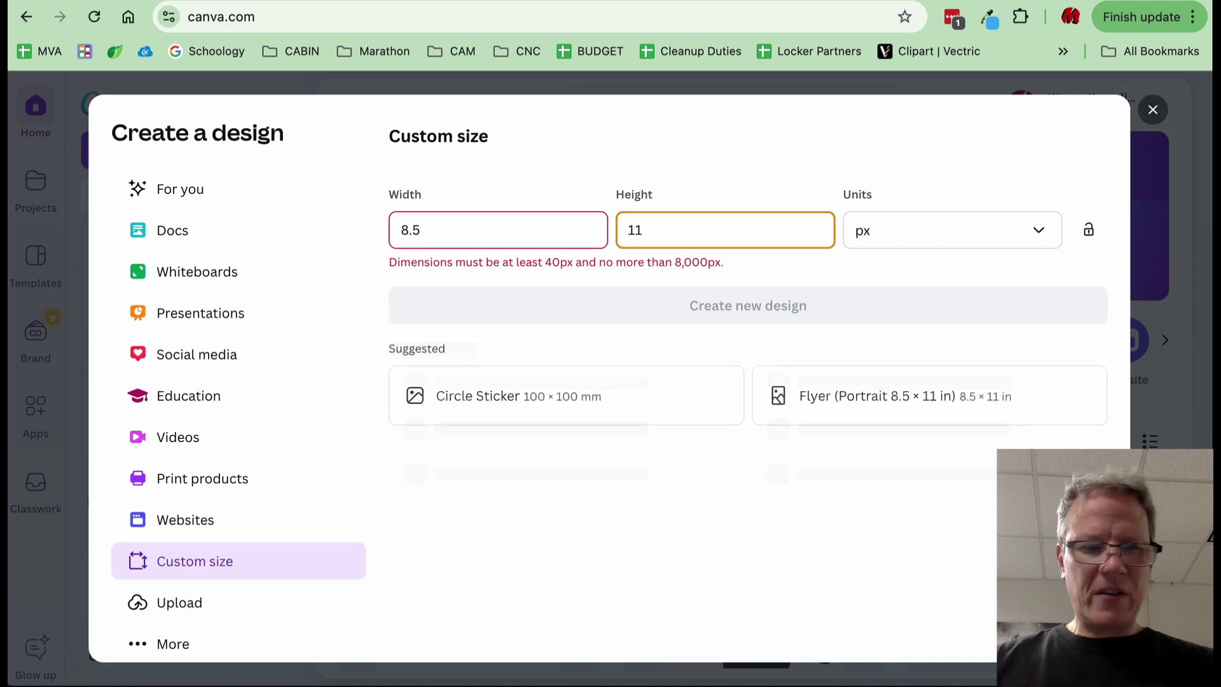
pyautogui.press('Tab')
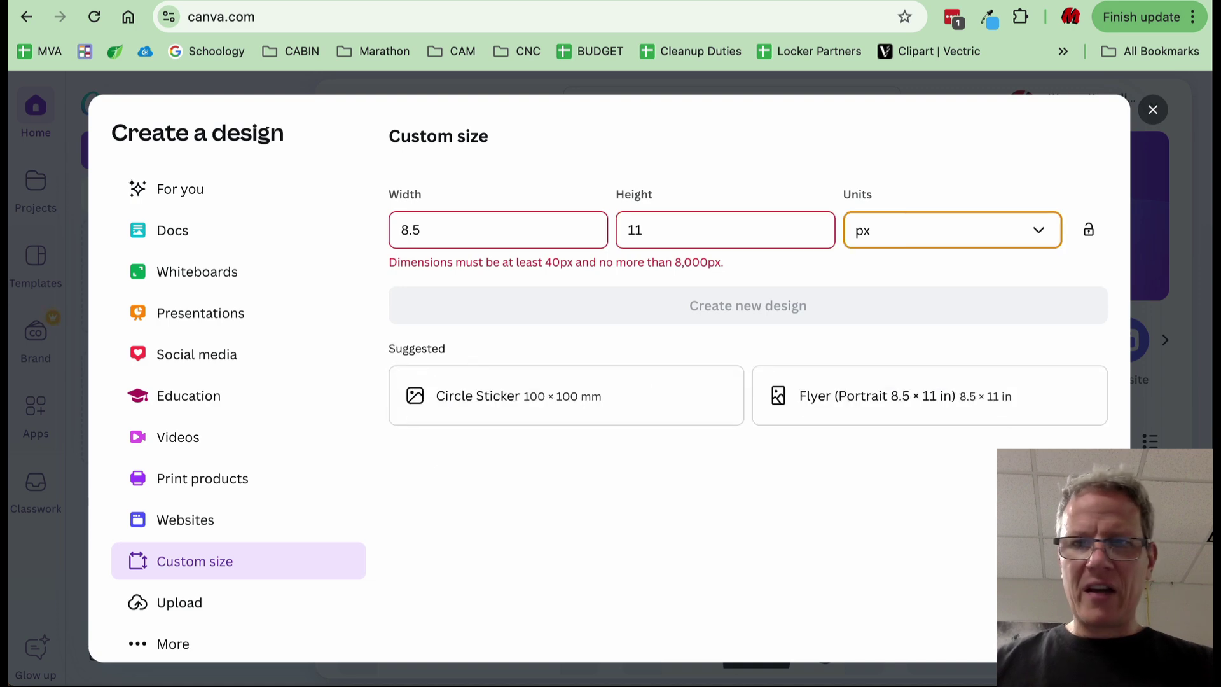
pyautogui.click(964, 245)
pyautogui.click(917, 325)
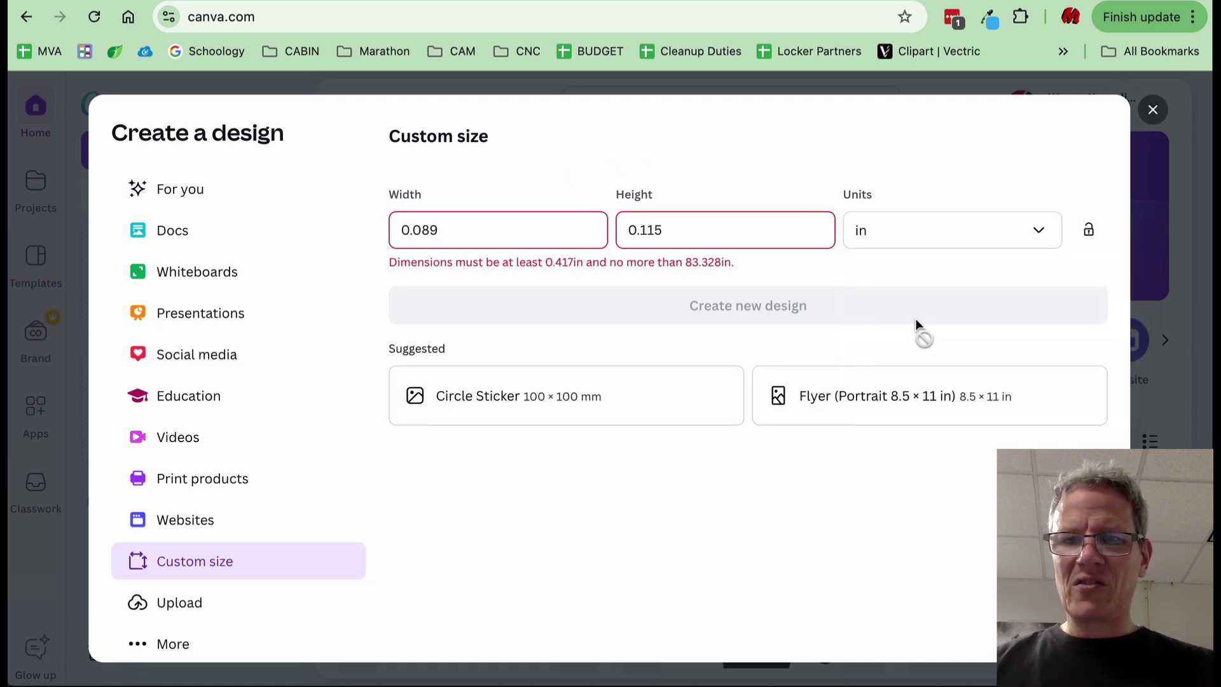
# Enter width 8.5 and height 11 in, then create the blank design
pyautogui.click(443, 228)
pyautogui.moveTo(444, 228); pyautogui.dragTo(380, 229)
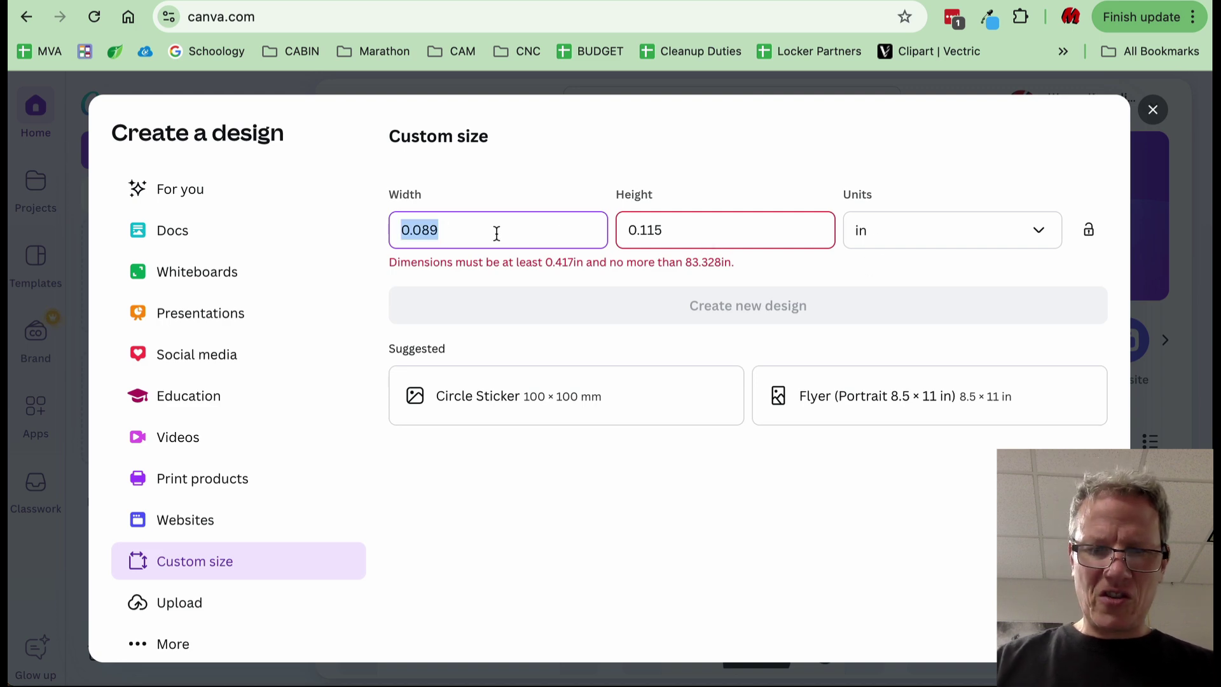
pyautogui.write('8.5')
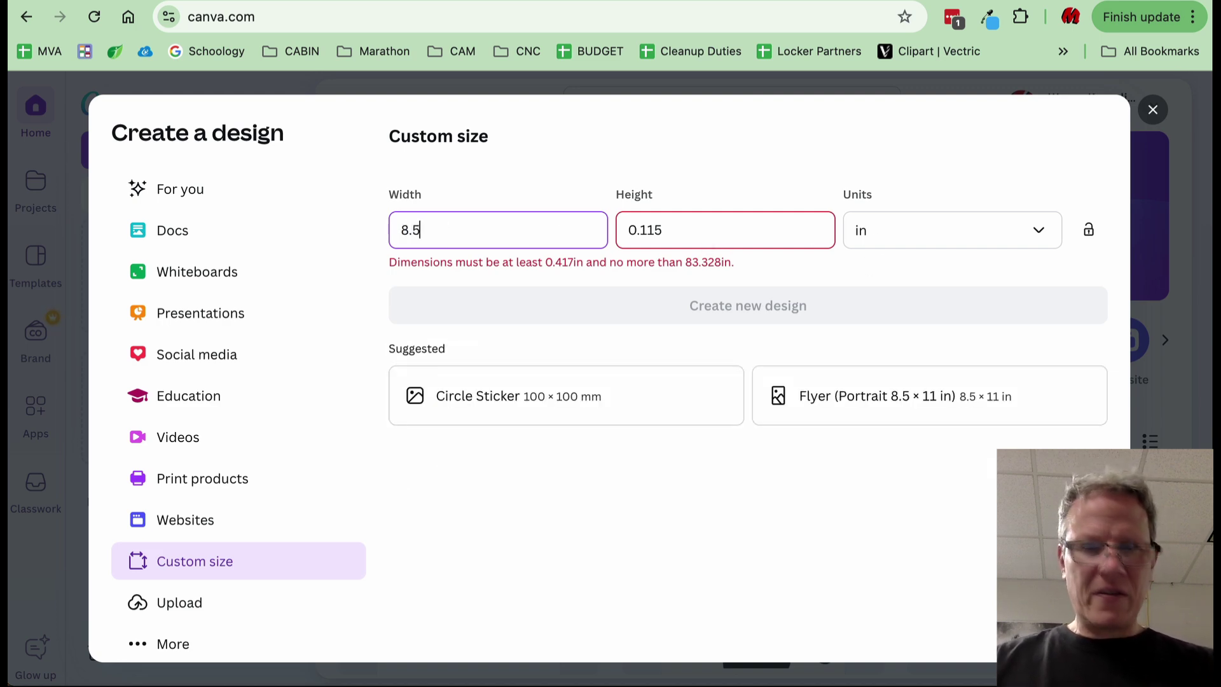
pyautogui.press('Tab')
pyautogui.write('11')
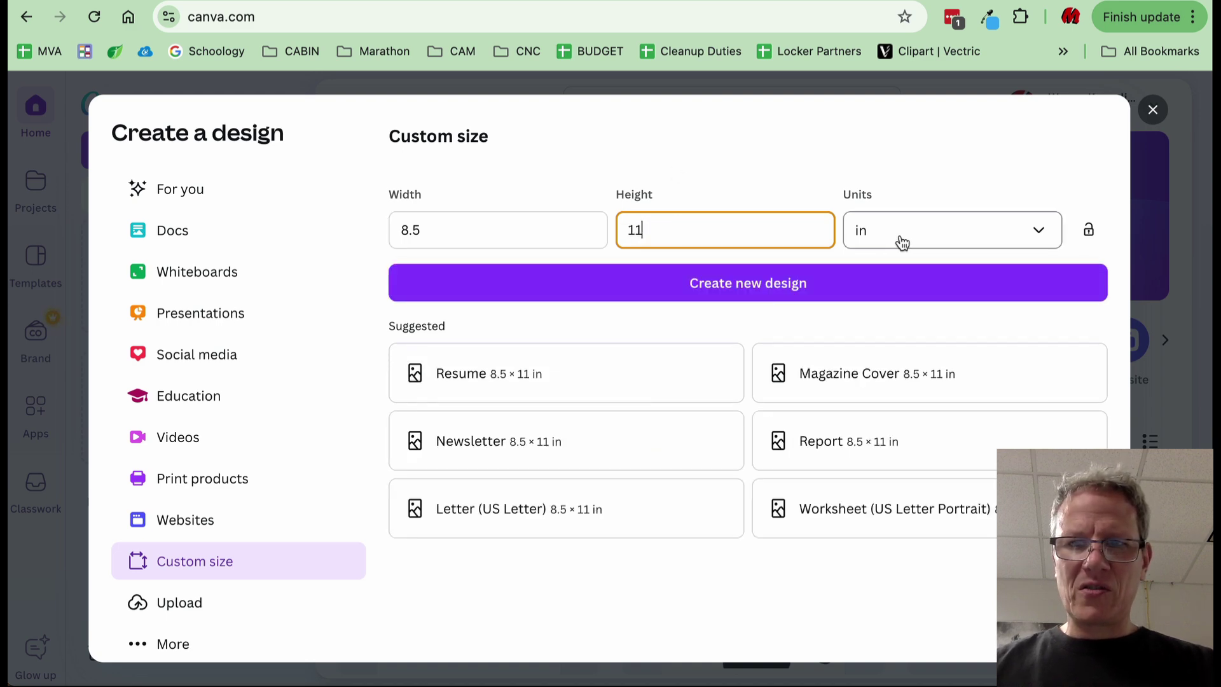
pyautogui.click(762, 293)
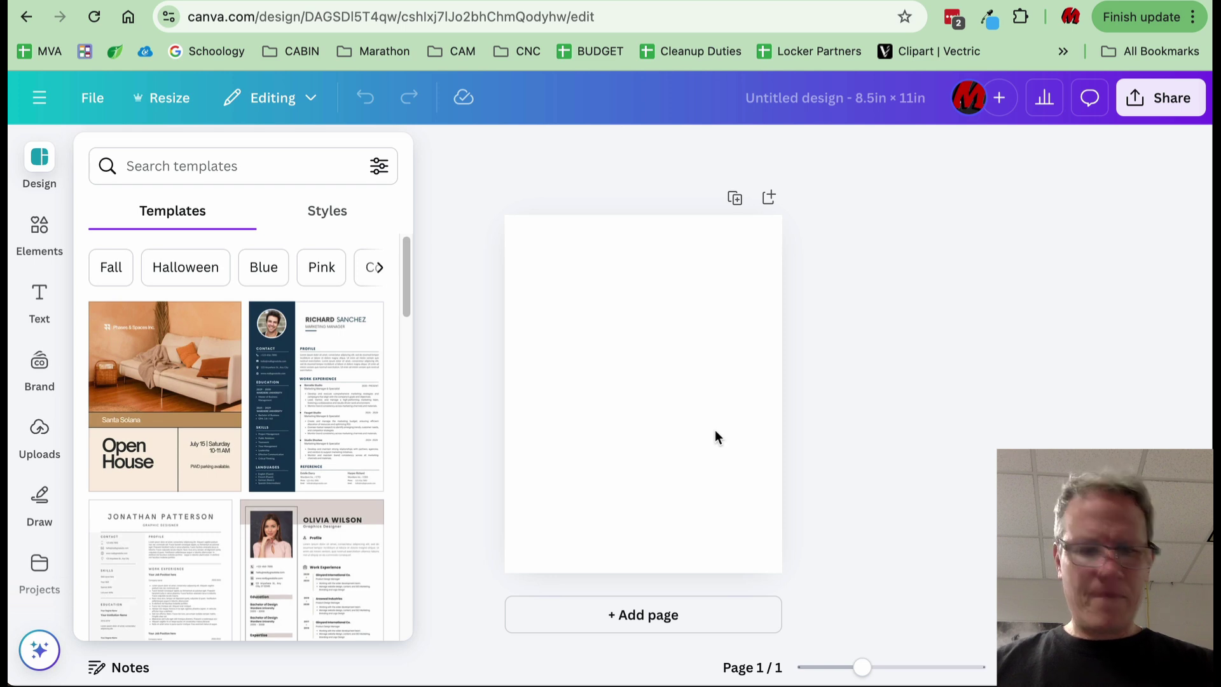
# Enlarge the page view and search the design templates for 'poster'
pyautogui.moveTo(861, 667)
pyautogui.mouseDown()
pyautogui.moveTo(935, 667)
pyautogui.moveTo(870, 667)
pyautogui.mouseUp()
pyautogui.click(63, 150)
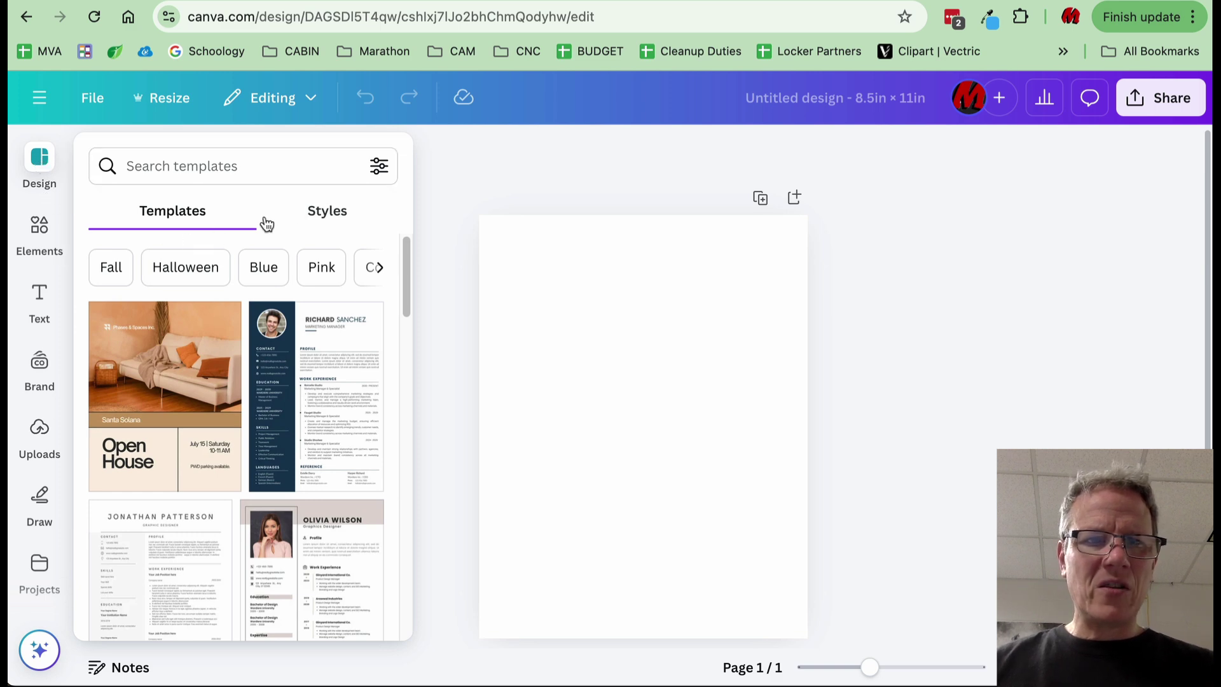
pyautogui.click(189, 167)
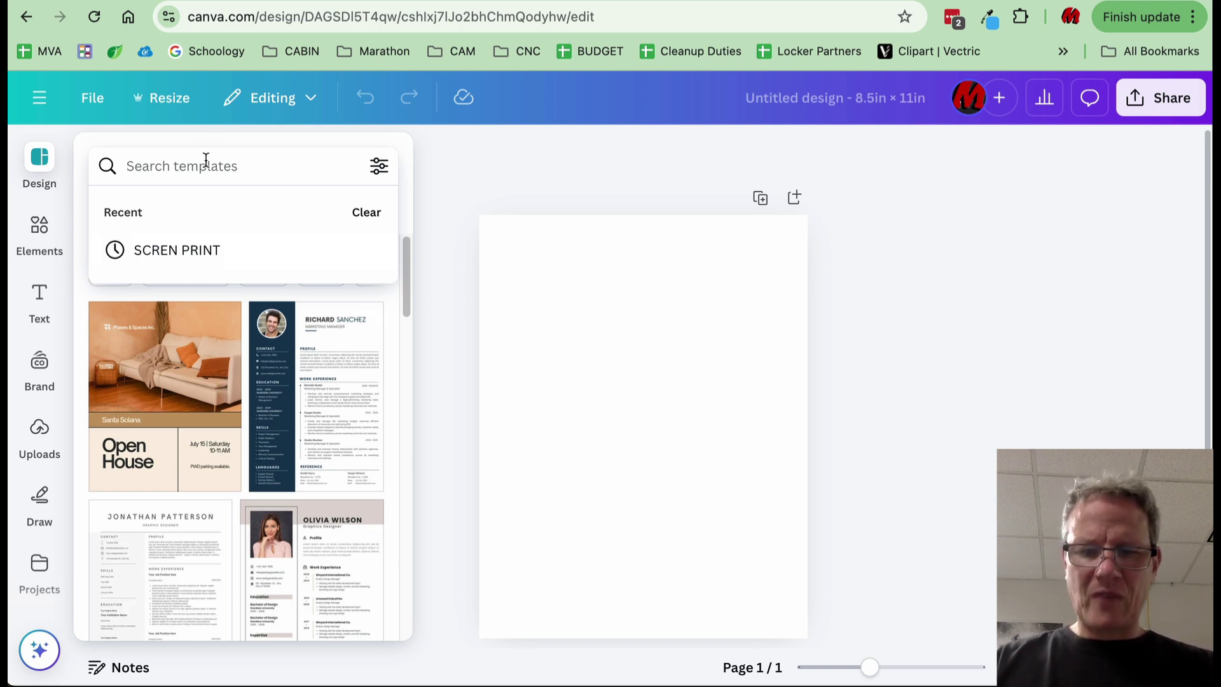
pyautogui.write('poster')
pyautogui.press('Return')
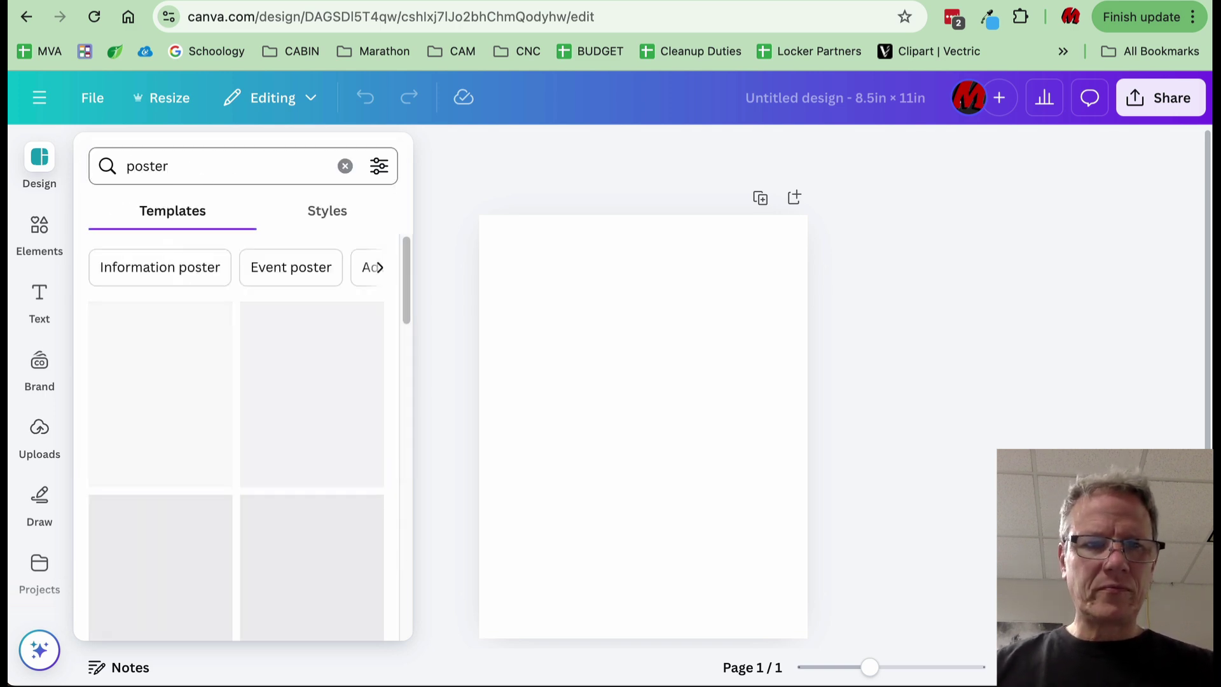
# Change the template search to 'tshirts' and scroll through the results
pyautogui.click(156, 170)
pyautogui.doubleClick(155, 170)
pyautogui.write('tshir')
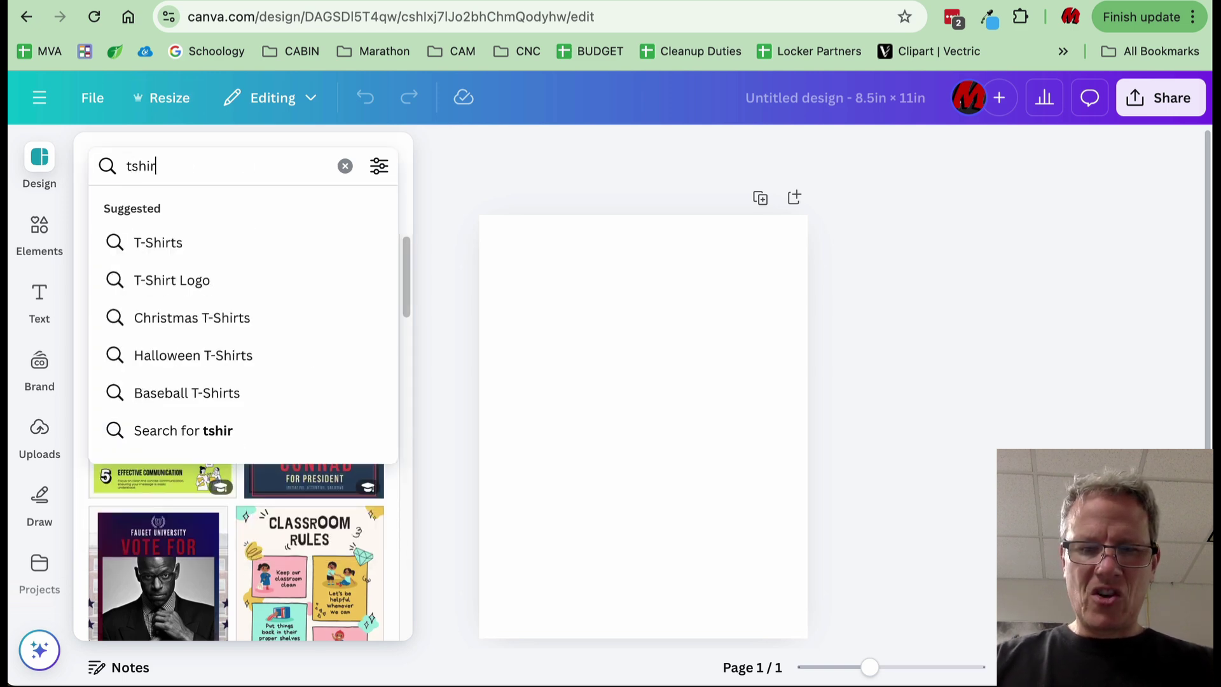
pyautogui.write('ts')
pyautogui.press('Return')
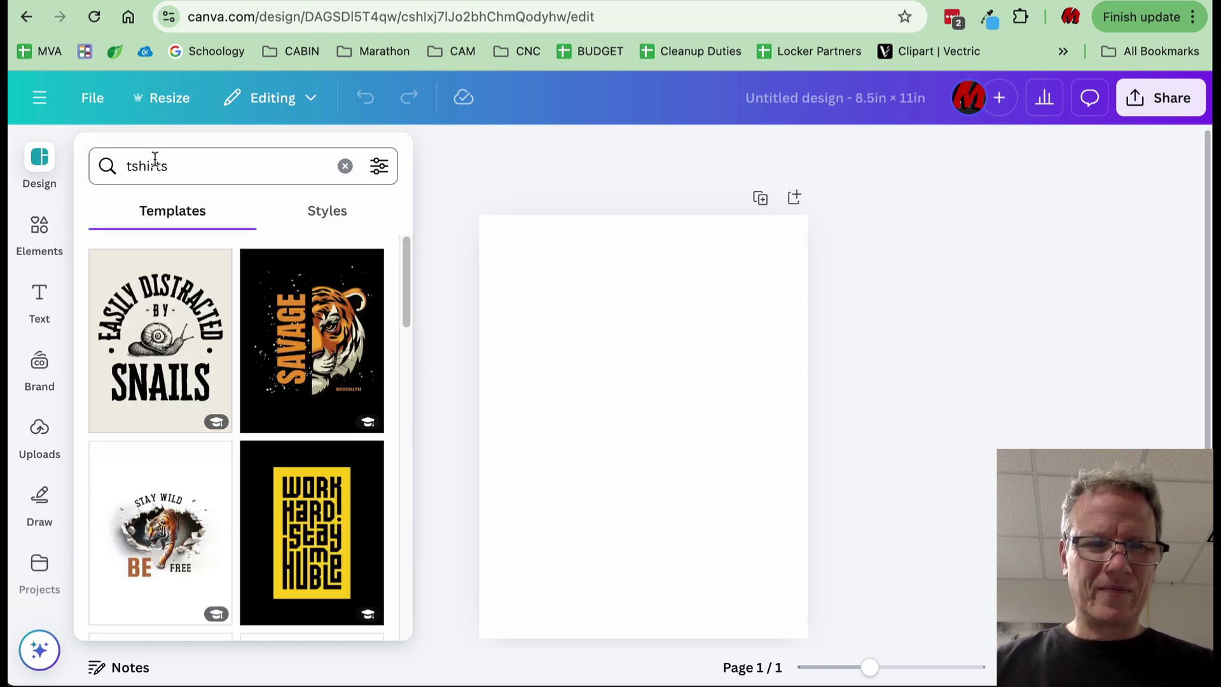
pyautogui.moveTo(405, 299); pyautogui.dragTo(406, 366)
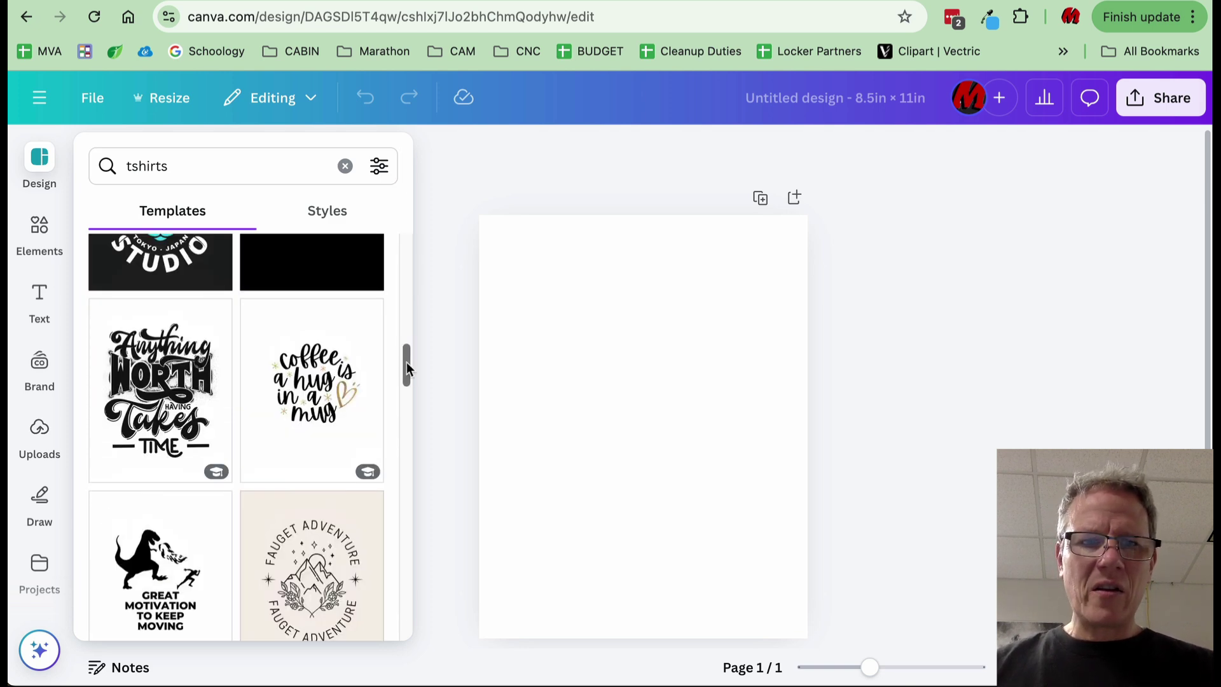
pyautogui.moveTo(406, 361)
pyautogui.mouseDown()
pyautogui.moveTo(410, 264)
pyautogui.moveTo(407, 344)
pyautogui.mouseUp()
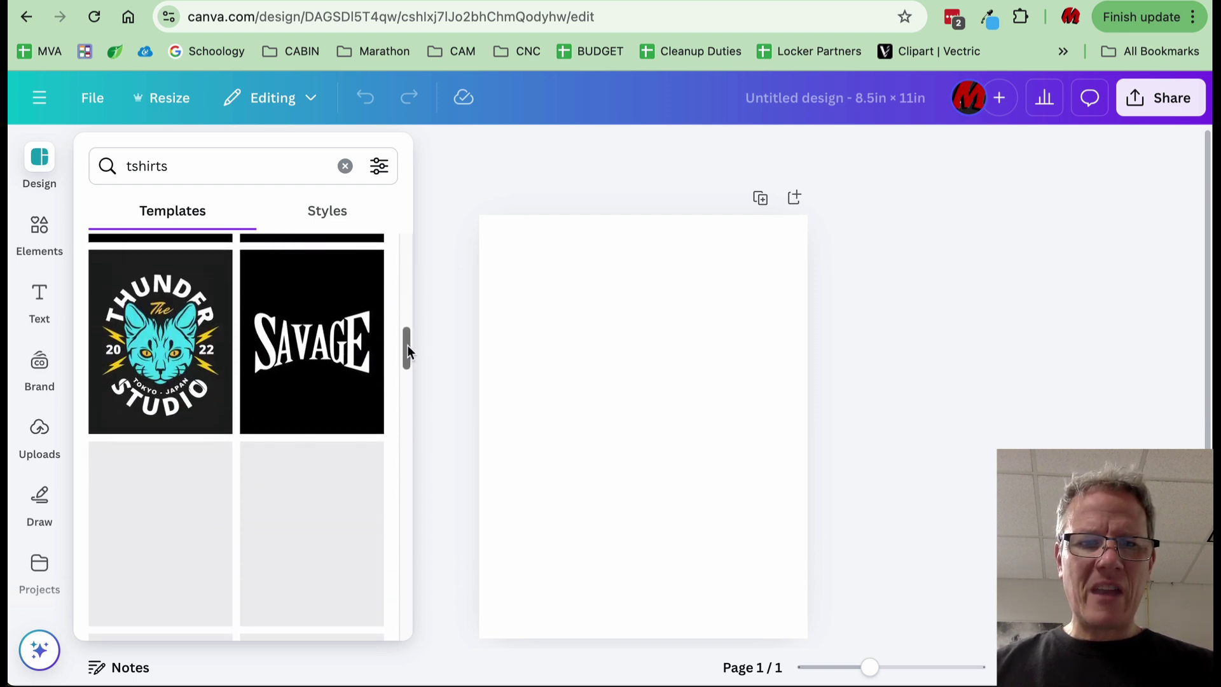
# Try the SAVAGE template, undo it, then apply the black-and-orange Never Give Up Stay Strong template
pyautogui.click(305, 361)
pyautogui.click(629, 429)
pyautogui.click(630, 418)
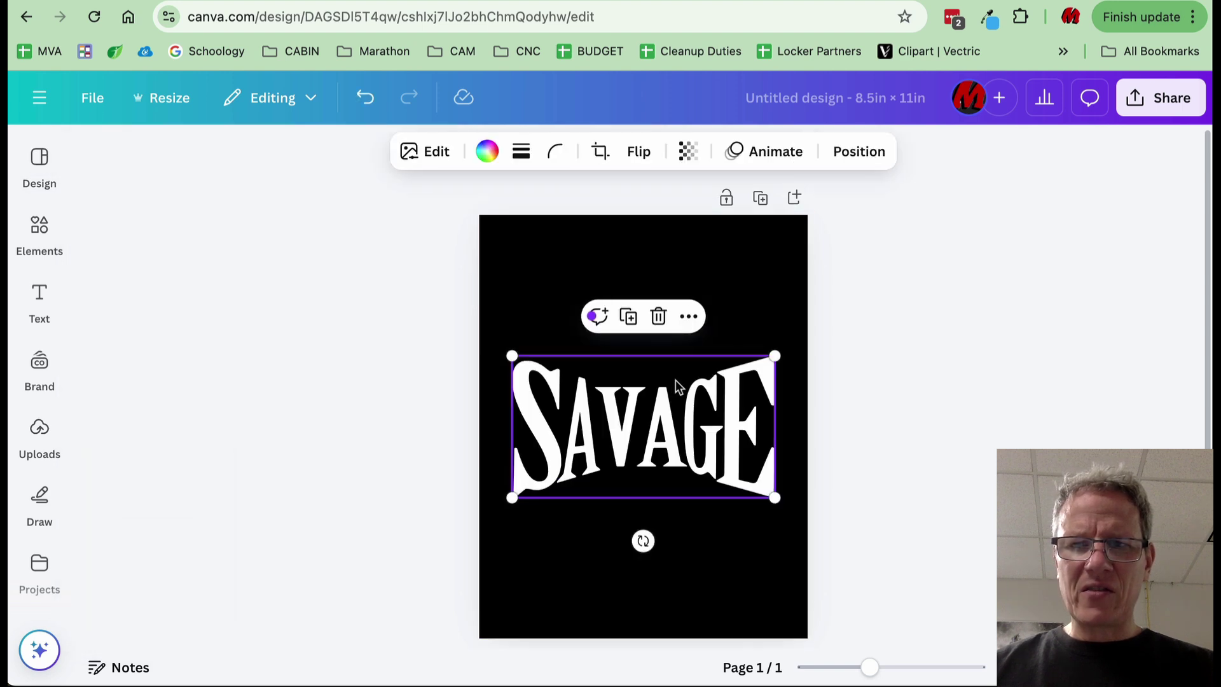
pyautogui.click(440, 326)
pyautogui.press('super+z')
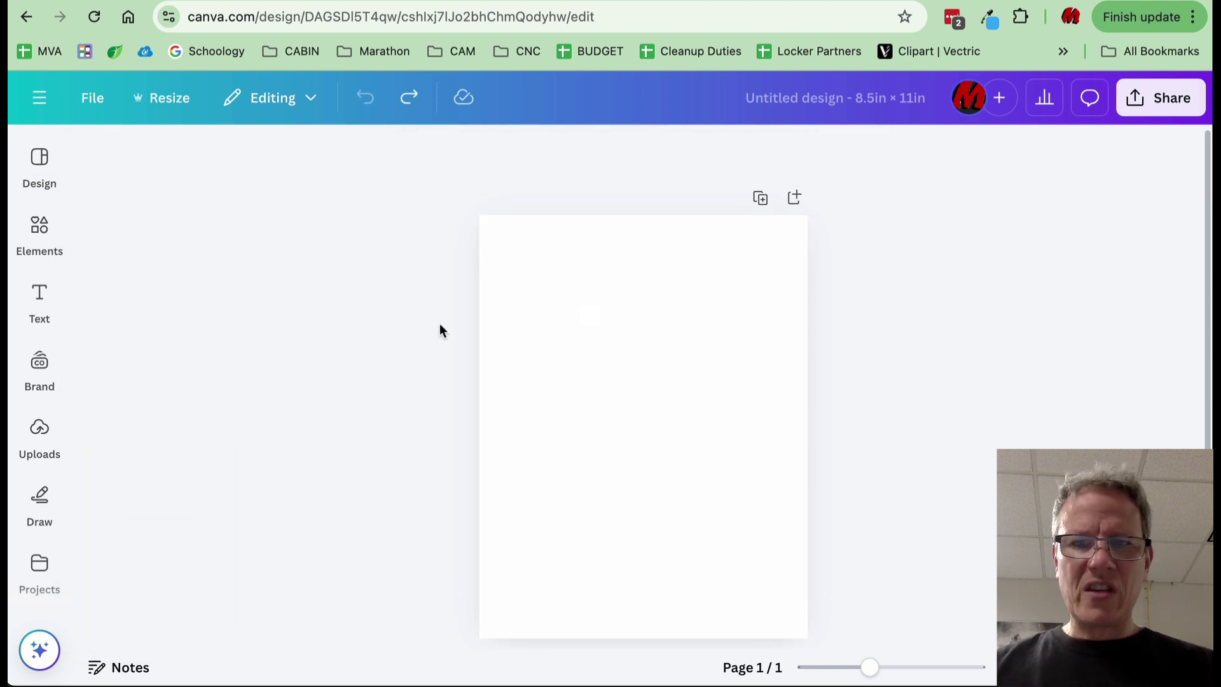
pyautogui.click(40, 164)
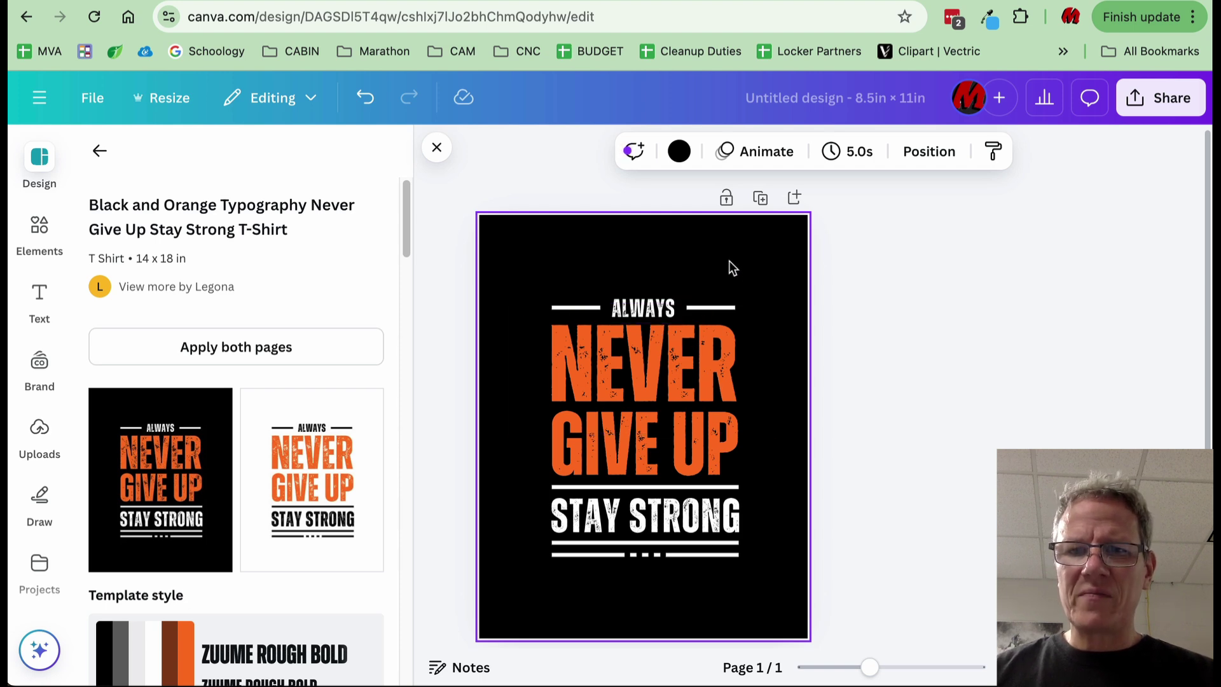
pyautogui.hotkey('ctrl', 'z')
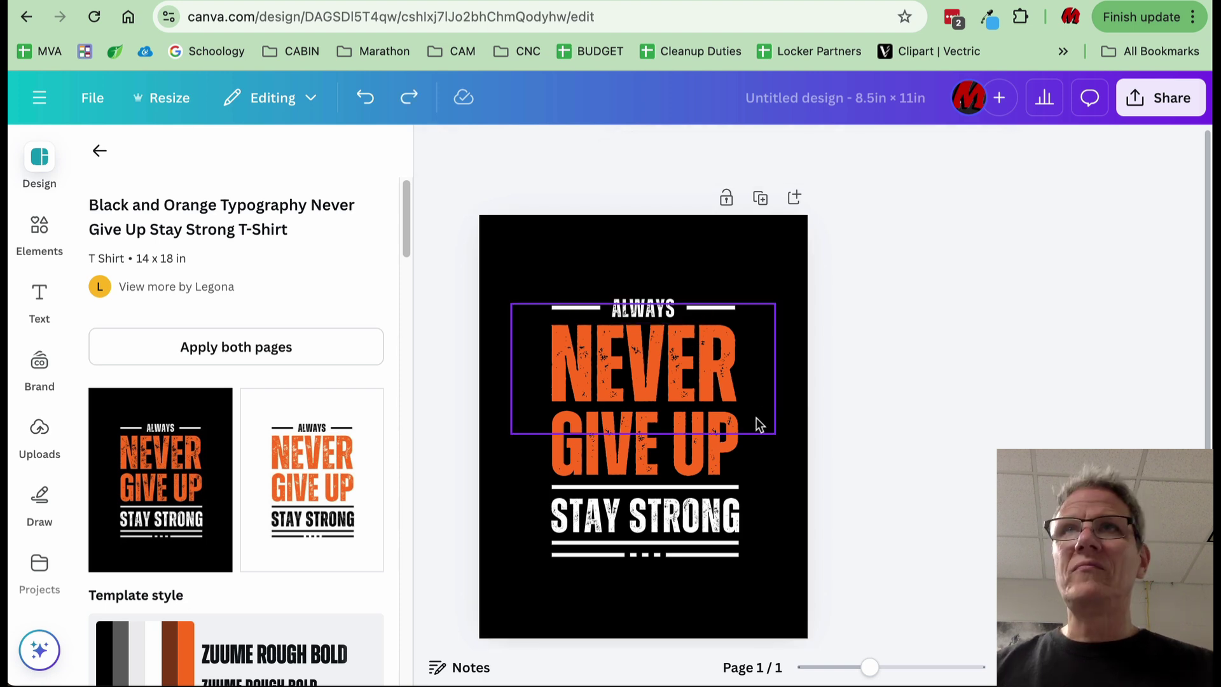
# Make the page background white and the ALWAYS text black
pyautogui.click(660, 251)
pyautogui.click(678, 151)
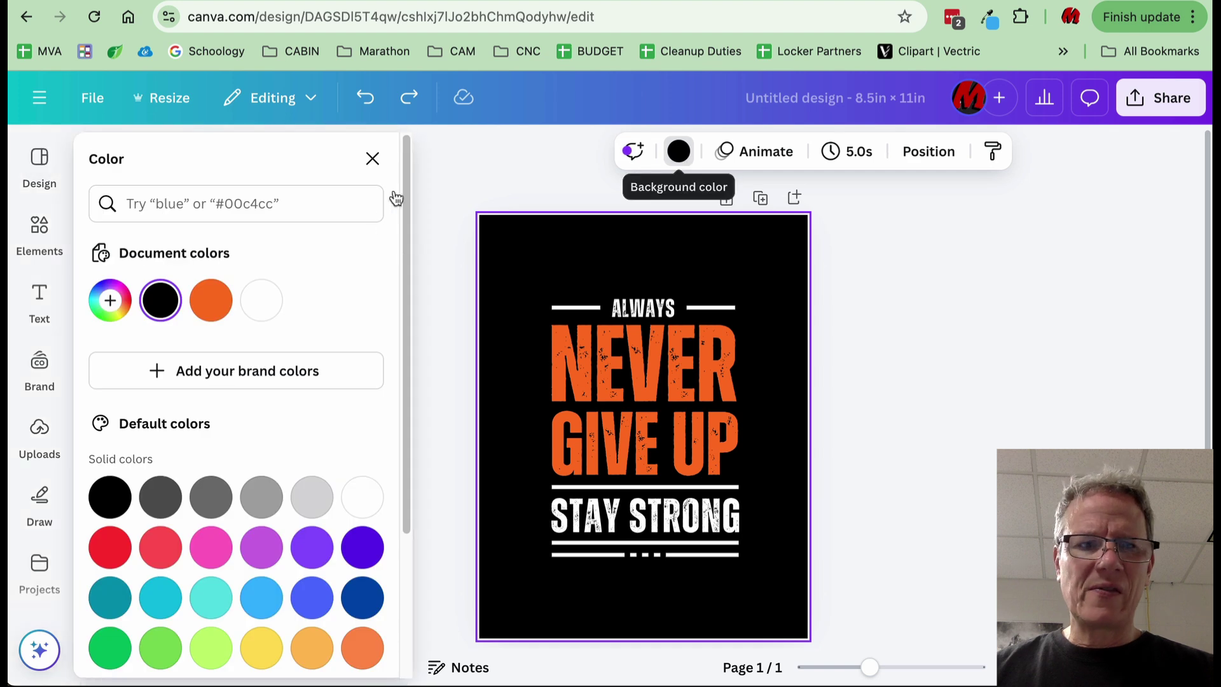
pyautogui.click(258, 309)
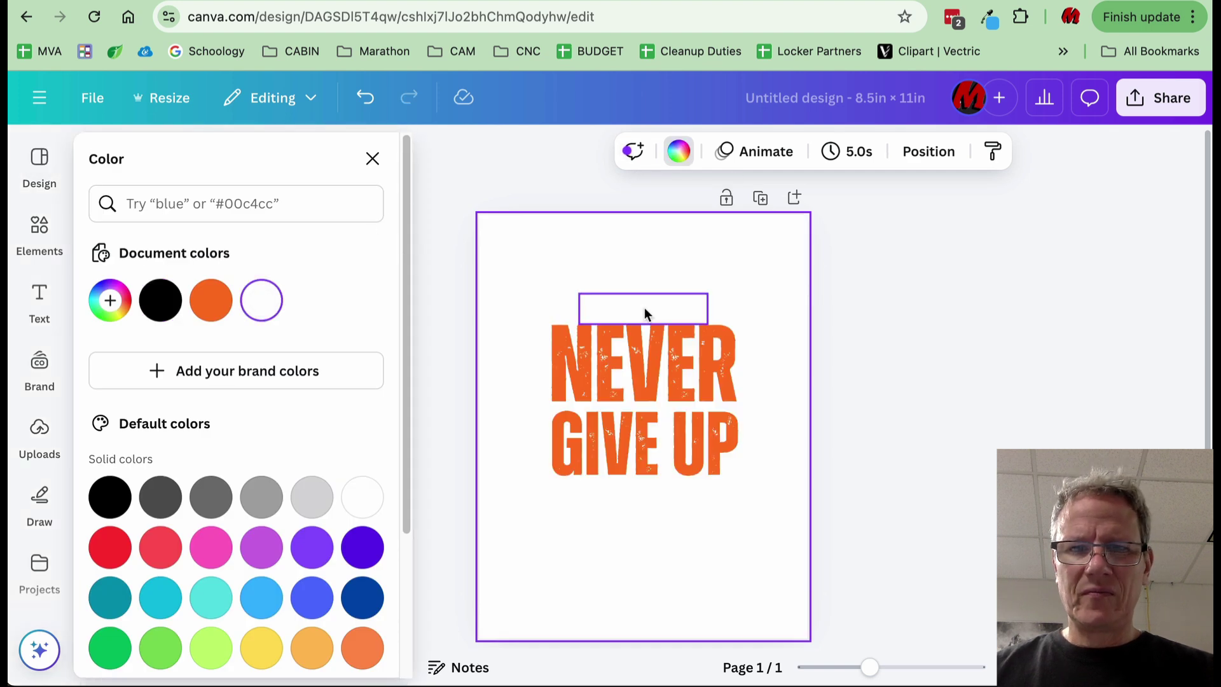
pyautogui.doubleClick(643, 307)
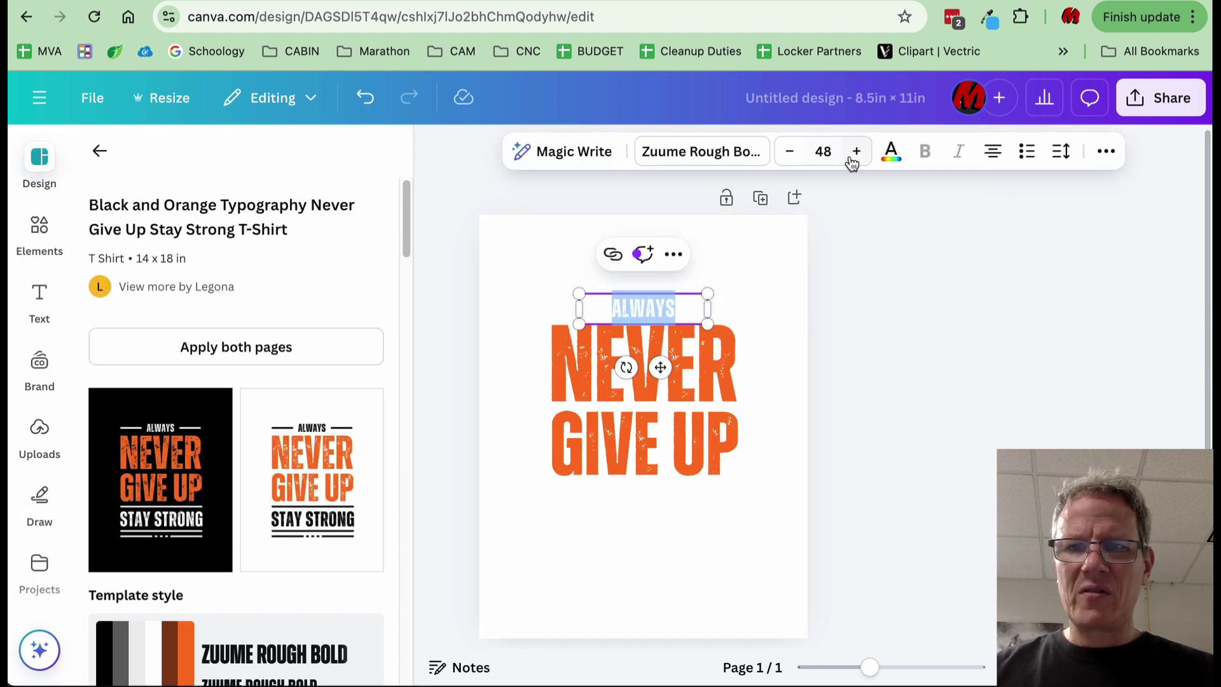
pyautogui.click(893, 158)
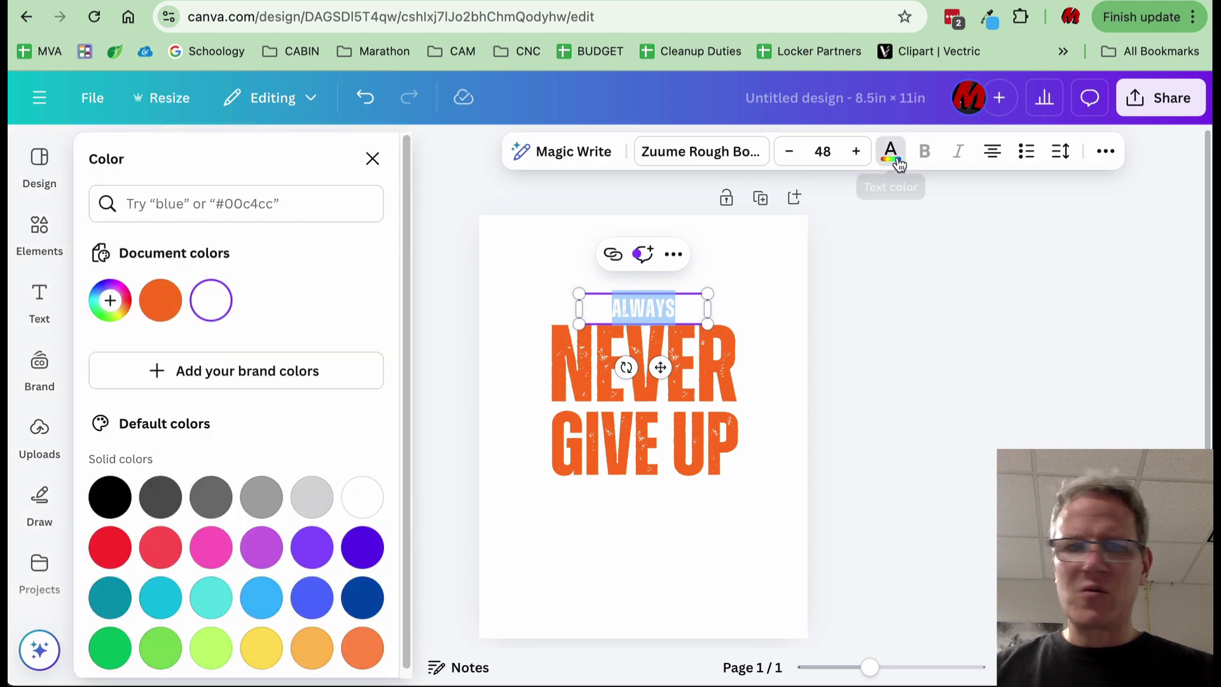
pyautogui.click(103, 516)
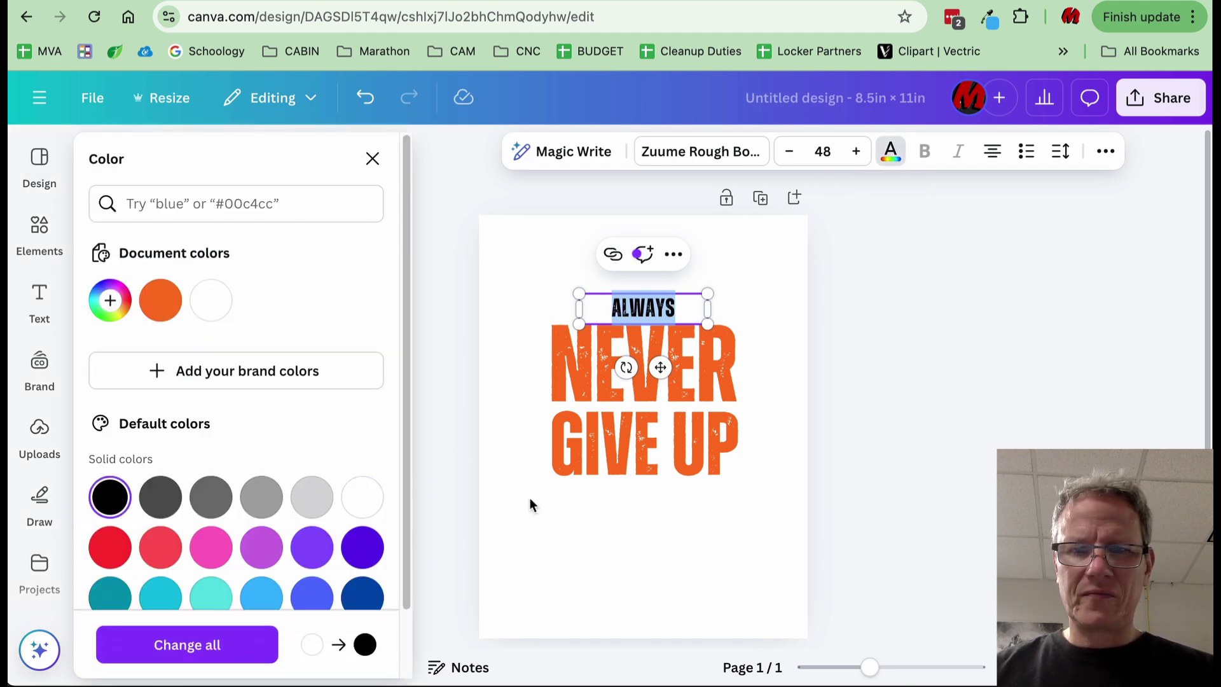
# Turn the STAY STRONG text black
pyautogui.click(674, 510)
pyautogui.doubleClick(673, 514)
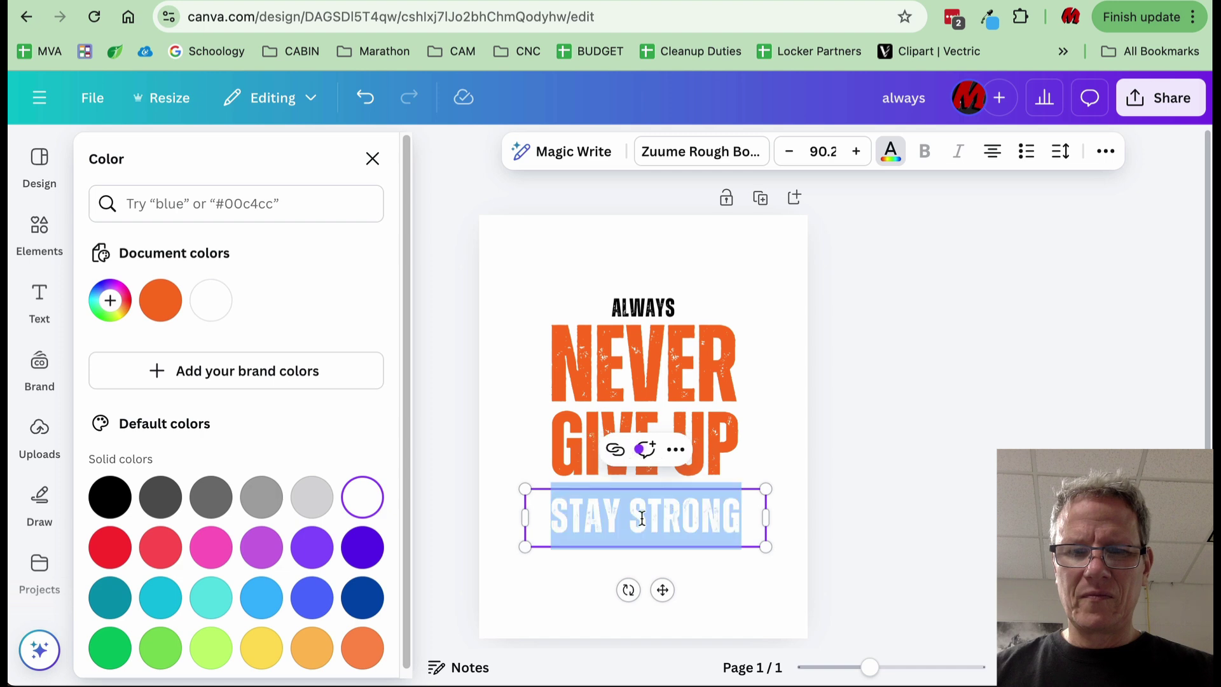
pyautogui.click(105, 503)
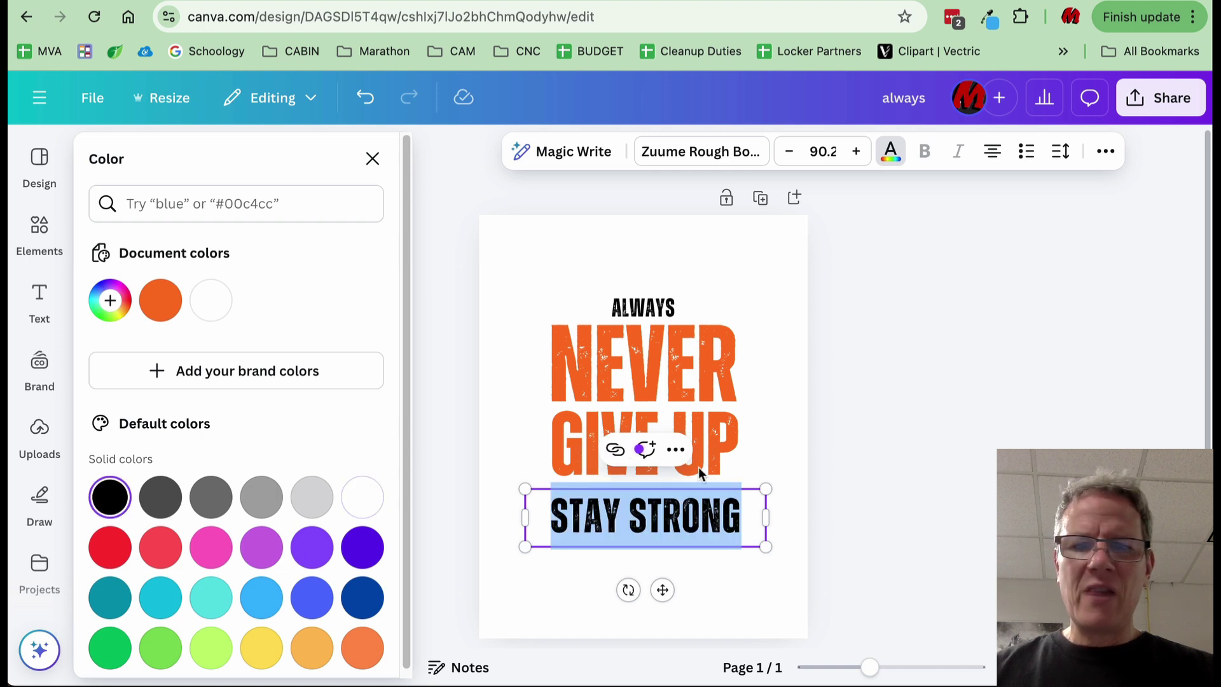
pyautogui.click(856, 430)
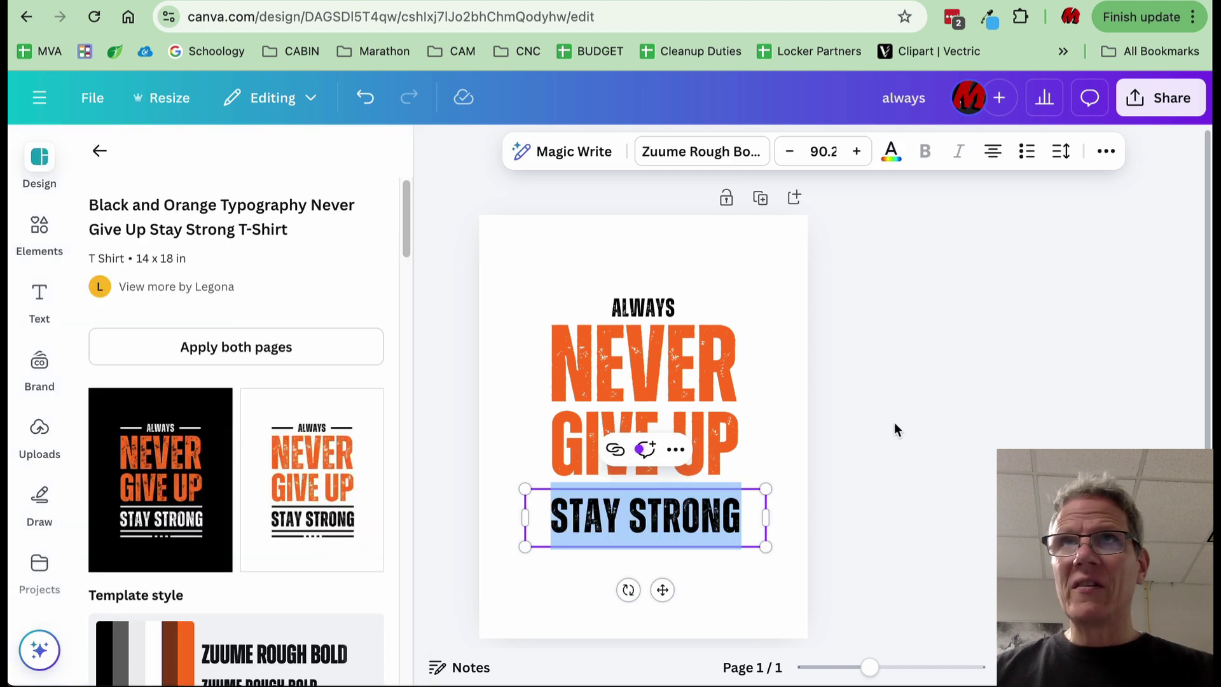
pyautogui.click(837, 326)
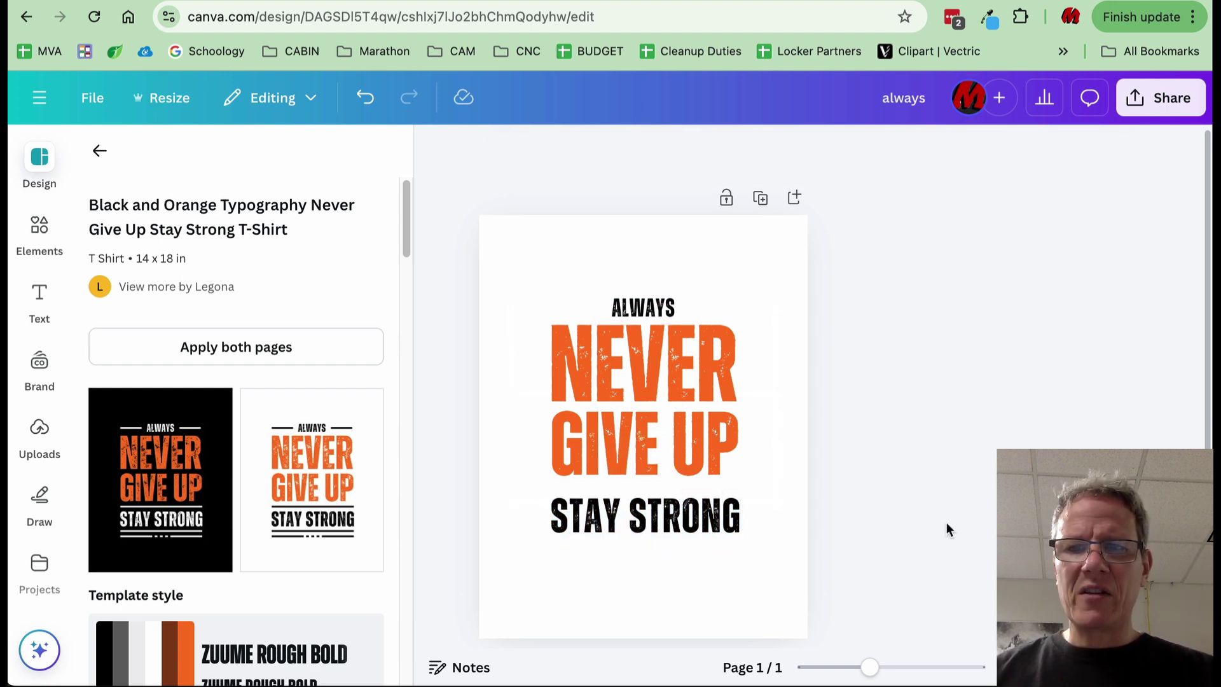
# Nudge the ALWAYS line slightly higher on the page
pyautogui.click(701, 359)
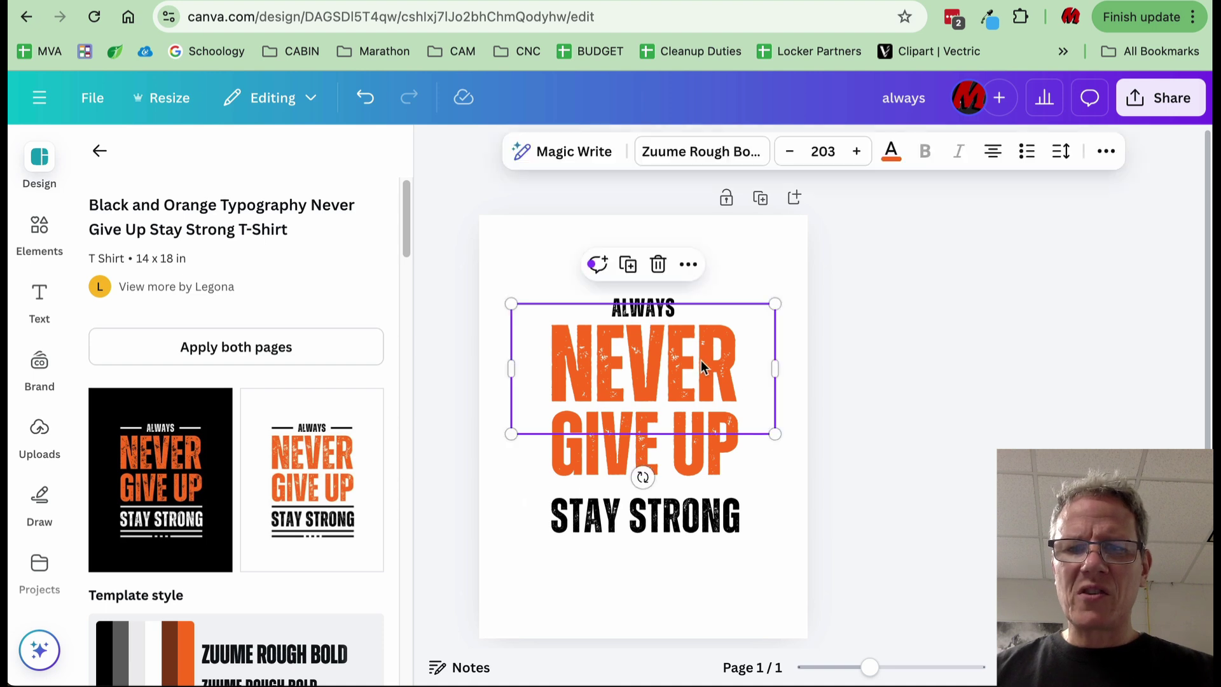
pyautogui.click(701, 360)
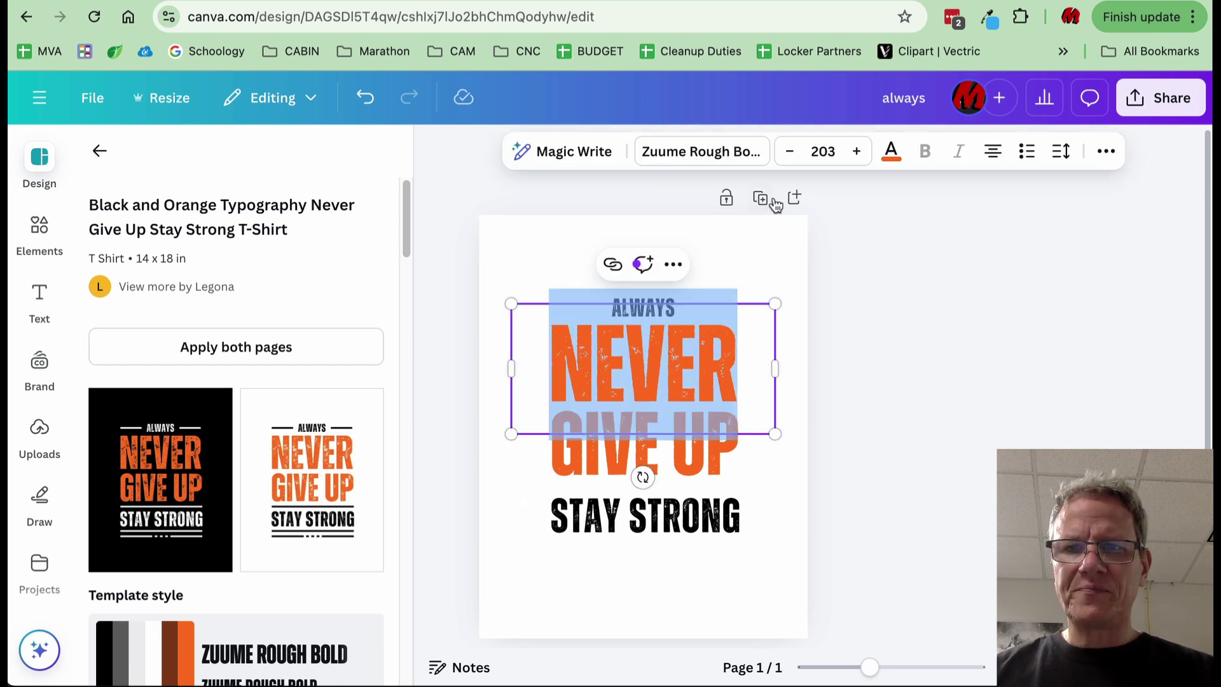
pyautogui.click(662, 314)
pyautogui.moveTo(662, 314)
pyautogui.mouseDown()
pyautogui.moveTo(657, 294)
pyautogui.moveTo(649, 305)
pyautogui.mouseUp()
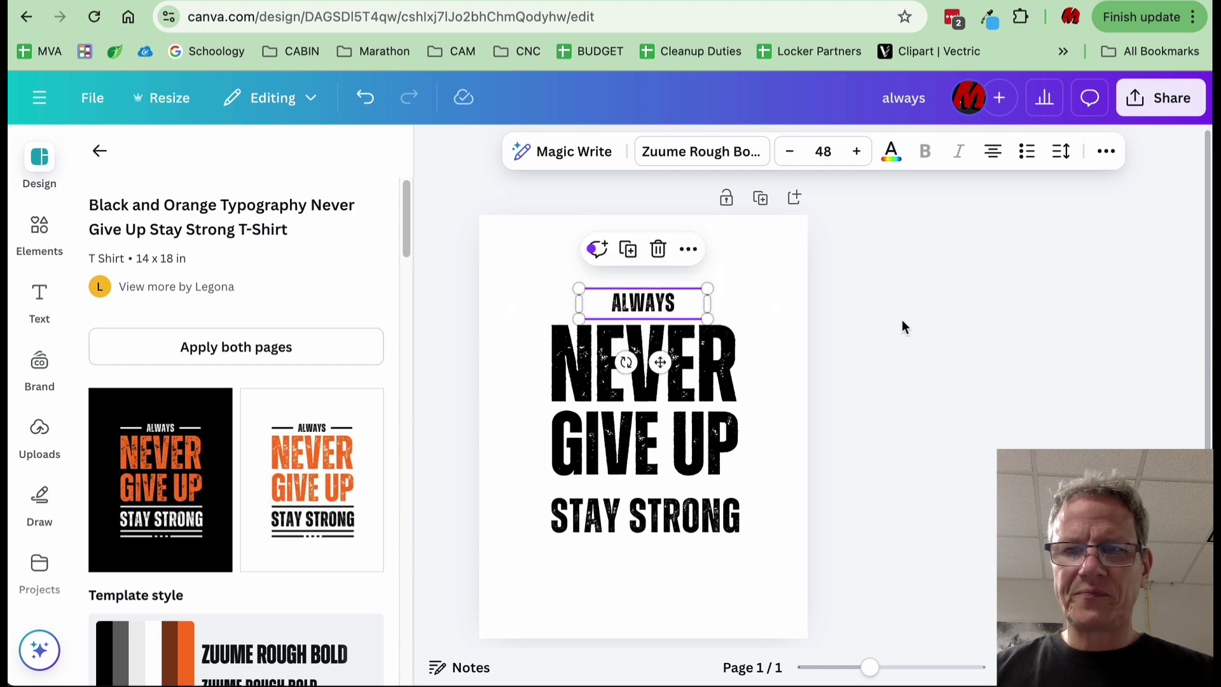
# Give ALWAYS a Curve text effect with a curve amount of 55
pyautogui.click(902, 319)
pyautogui.click(644, 291)
pyautogui.click(644, 291)
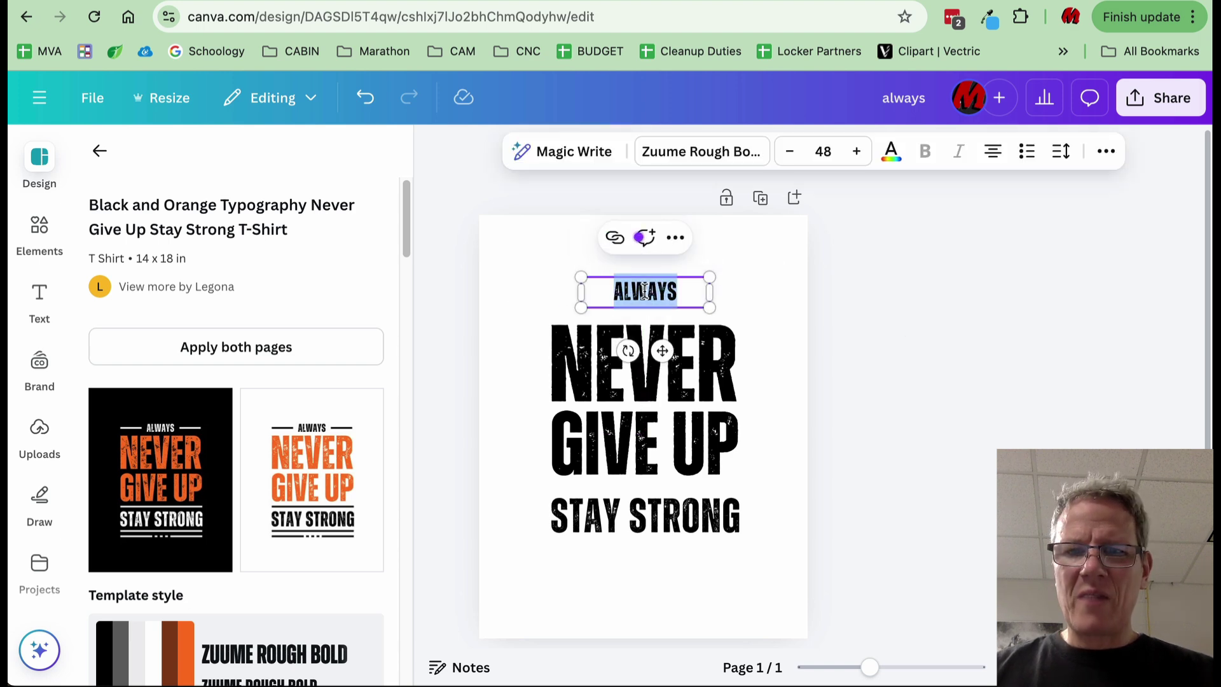
pyautogui.click(1106, 151)
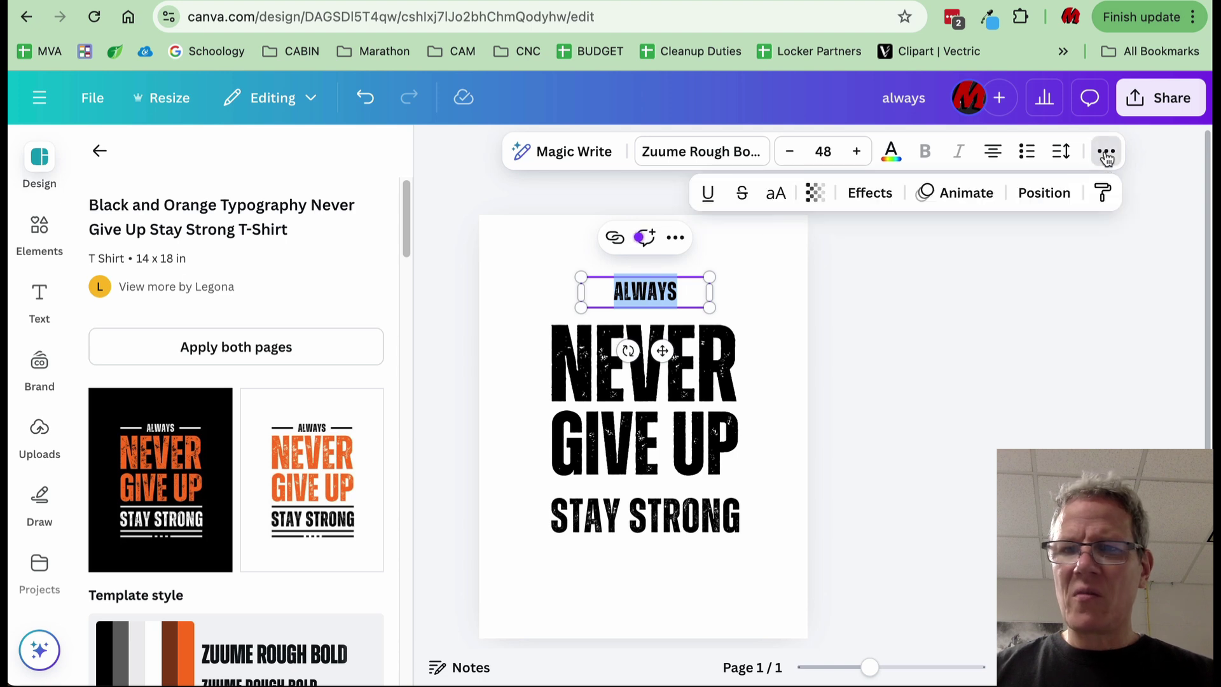
pyautogui.click(873, 194)
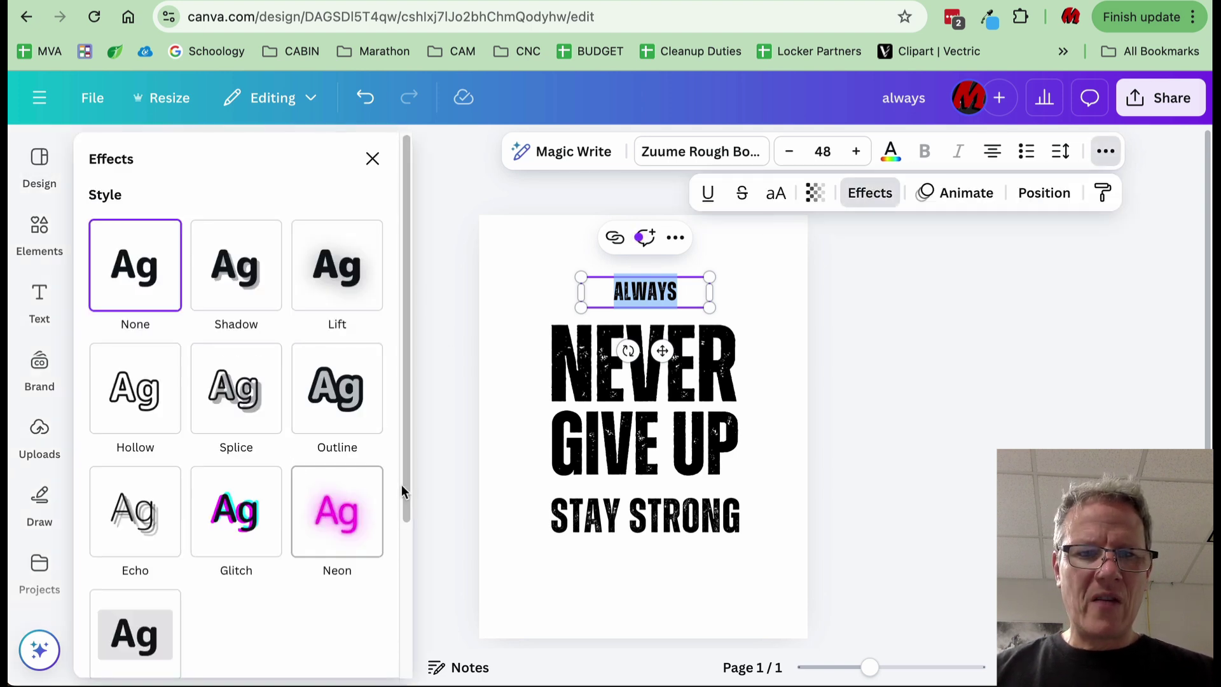
pyautogui.moveTo(405, 484); pyautogui.dragTo(419, 643)
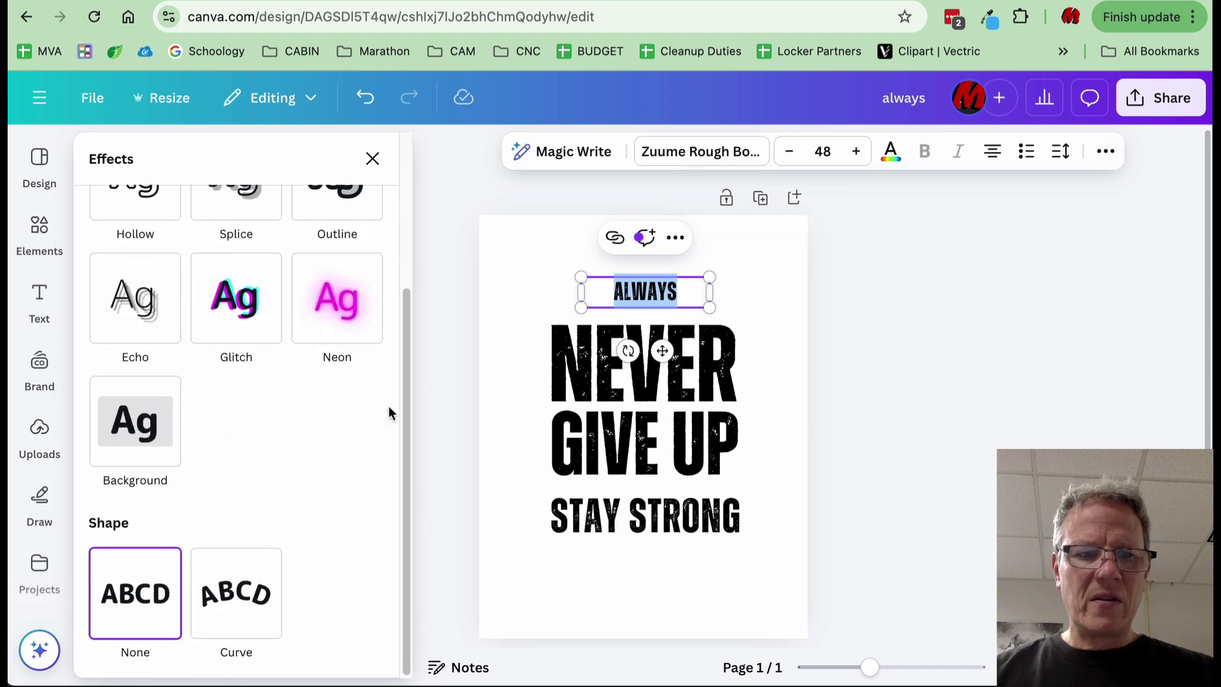
pyautogui.click(234, 607)
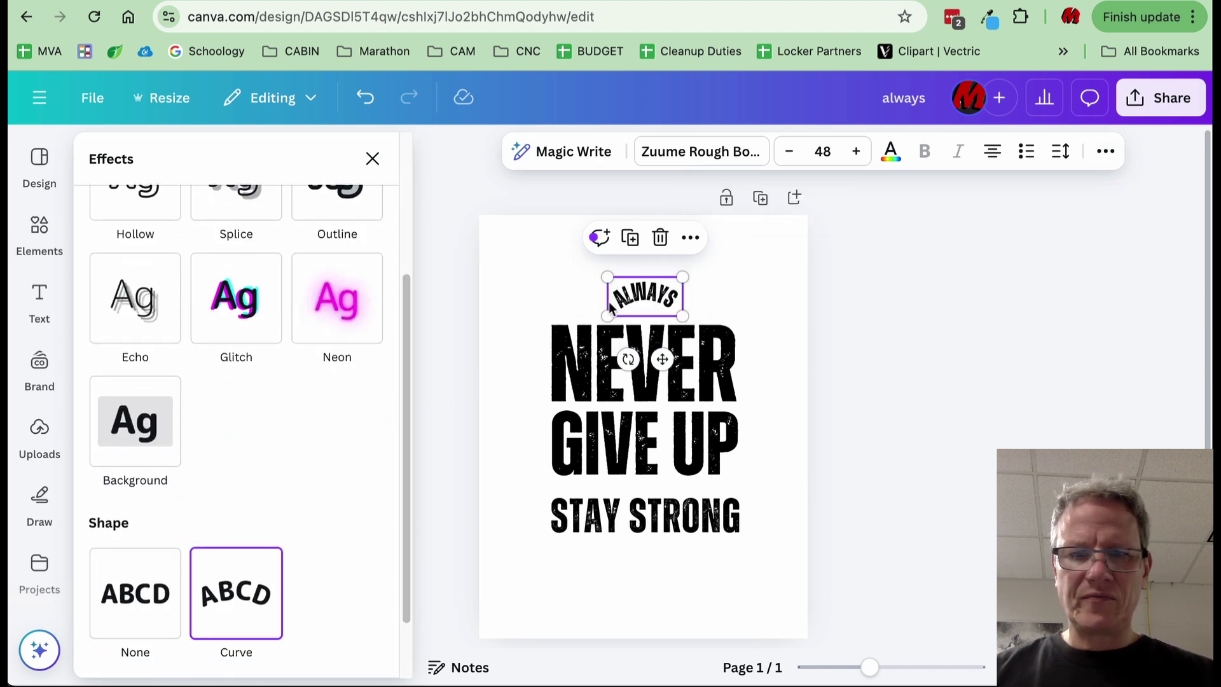
pyautogui.moveTo(404, 510); pyautogui.dragTo(422, 599)
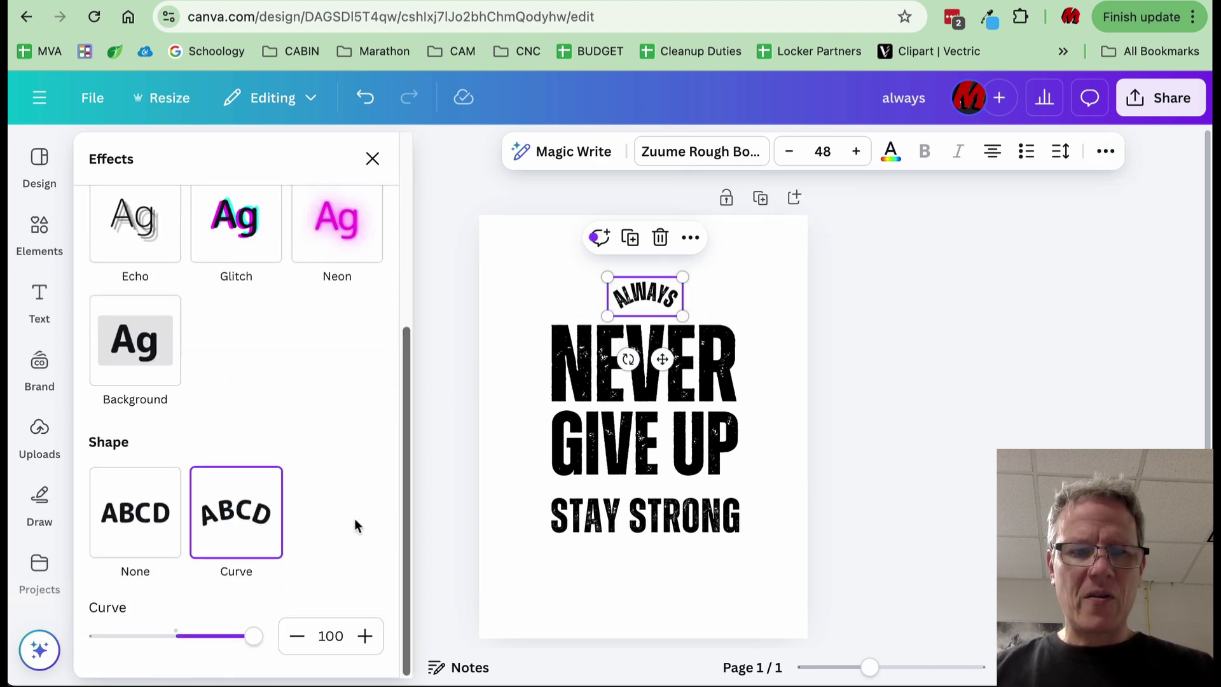
pyautogui.moveTo(253, 634); pyautogui.dragTo(217, 641)
pyautogui.click(365, 636)
pyautogui.click(365, 636)
pyautogui.click(365, 635)
pyautogui.click(365, 636)
pyautogui.click(365, 636)
pyautogui.click(365, 636)
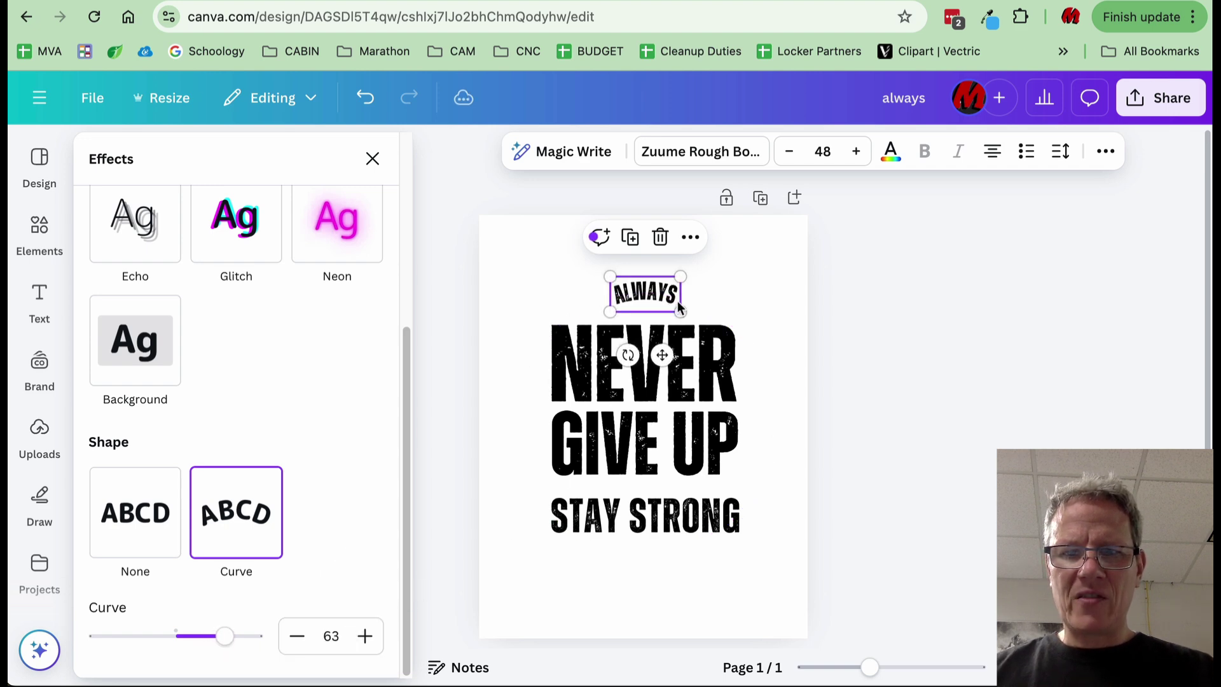
# Enlarge the curved ALWAYS and centre it just above NEVER
pyautogui.moveTo(680, 310); pyautogui.dragTo(727, 335)
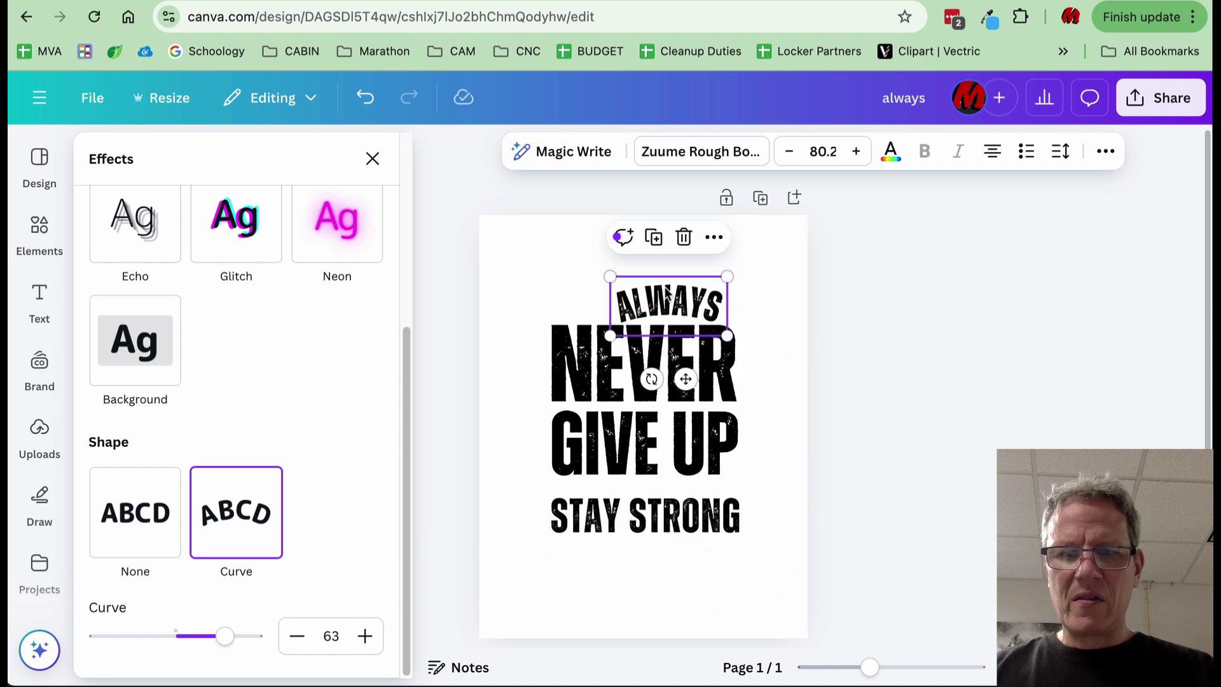
pyautogui.moveTo(663, 287); pyautogui.dragTo(637, 271)
pyautogui.click(944, 345)
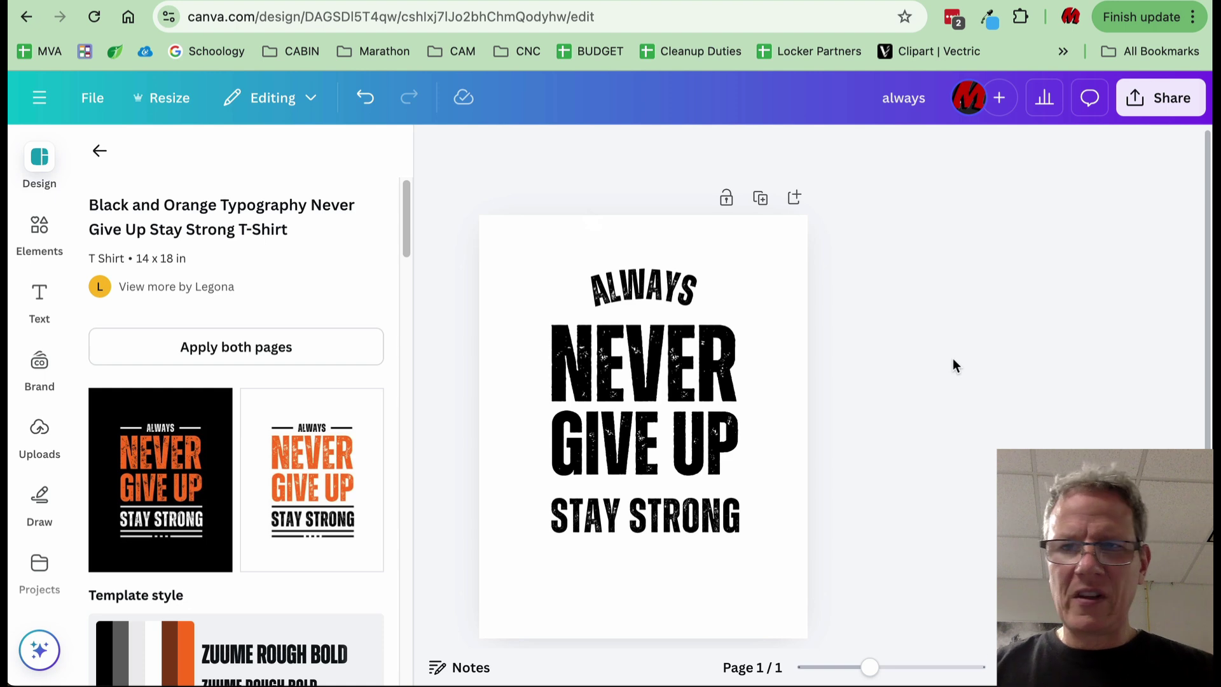
# Add a size-27 text box reading MARATHON below STAY STRONG
pyautogui.click(35, 296)
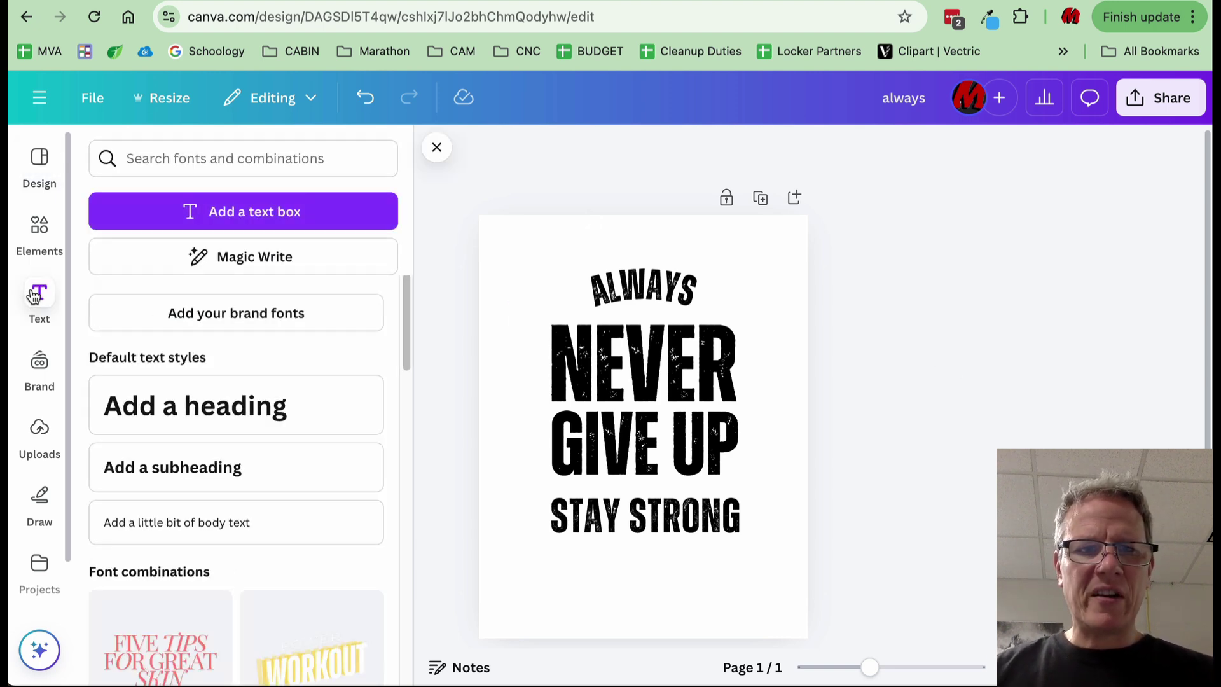
pyautogui.click(243, 211)
pyautogui.click(856, 151)
pyautogui.click(857, 152)
pyautogui.click(857, 151)
pyautogui.click(857, 151)
pyautogui.click(856, 152)
pyautogui.click(857, 151)
pyautogui.click(857, 152)
pyautogui.click(857, 152)
pyautogui.click(857, 152)
pyautogui.click(857, 152)
pyautogui.click(857, 151)
pyautogui.click(856, 151)
pyautogui.click(857, 151)
pyautogui.click(856, 152)
pyautogui.click(857, 152)
pyautogui.moveTo(660, 444); pyautogui.dragTo(666, 585)
pyautogui.press('Return')
pyautogui.write('MARATHON')
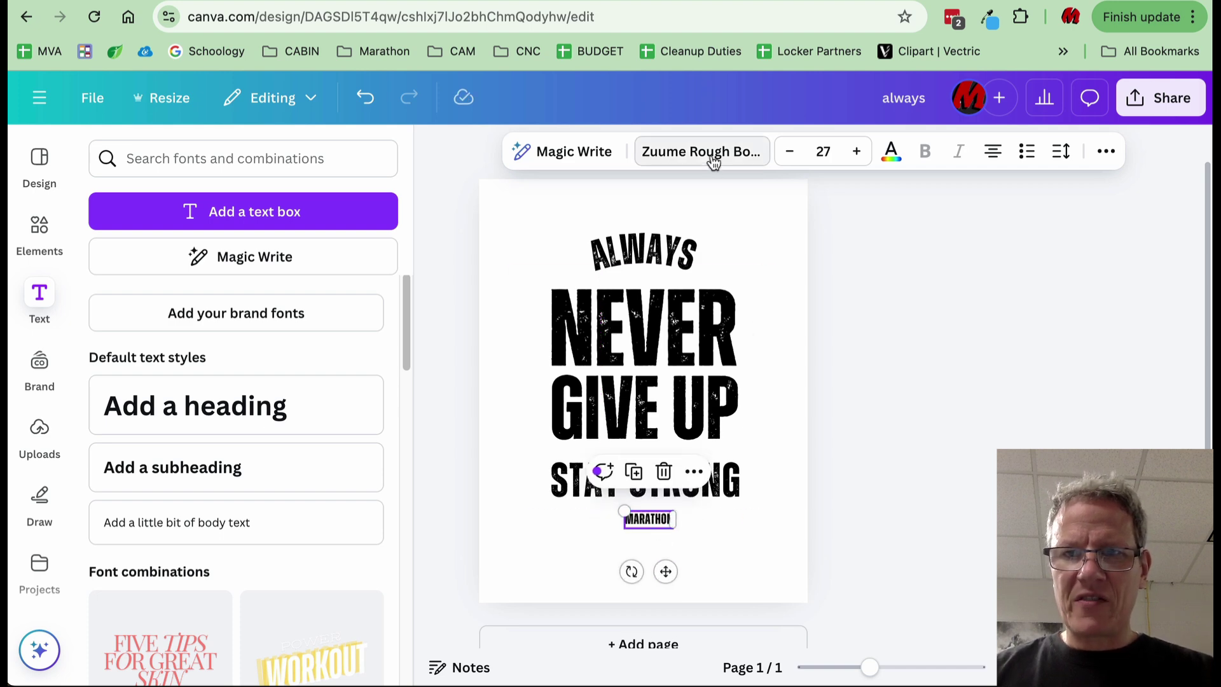
pyautogui.click(916, 334)
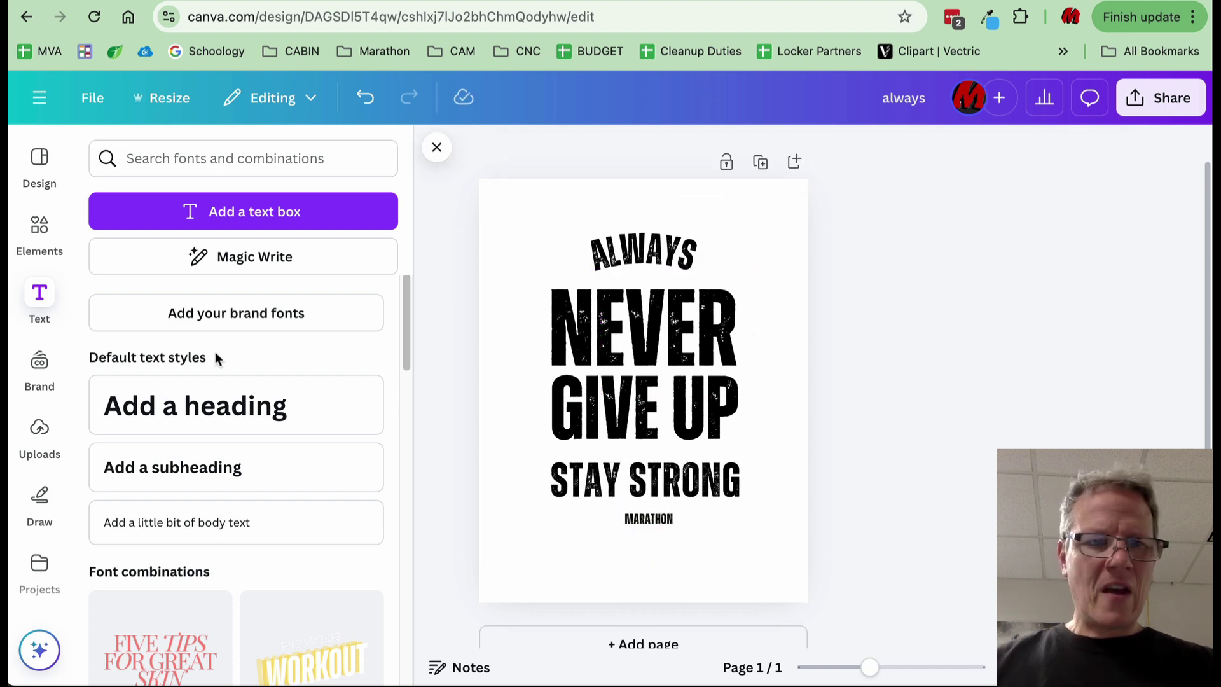
# Draw a blue pen stroke on the page, then undo it
pyautogui.click(38, 494)
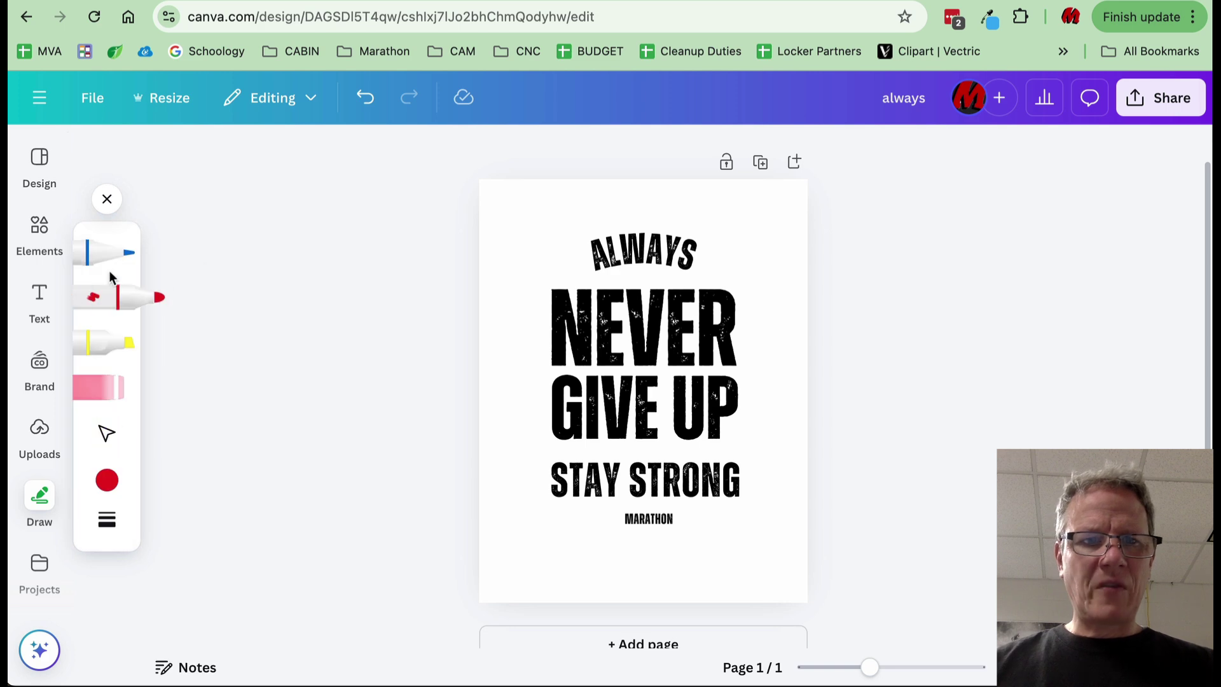
pyautogui.click(108, 254)
pyautogui.moveTo(710, 225)
pyautogui.mouseDown()
pyautogui.moveTo(765, 232)
pyautogui.moveTo(793, 401)
pyautogui.mouseUp()
pyautogui.hotkey('ctrl', 'z')
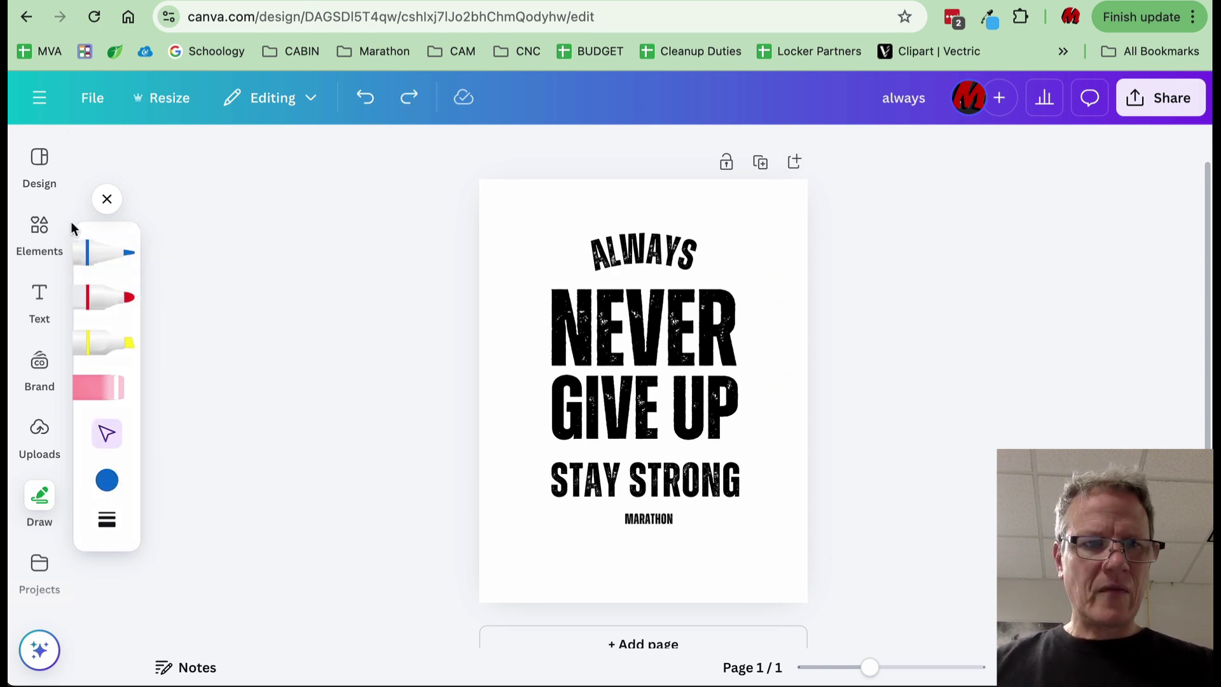
# Browse the Elements library, then show the uploaded images
pyautogui.click(59, 228)
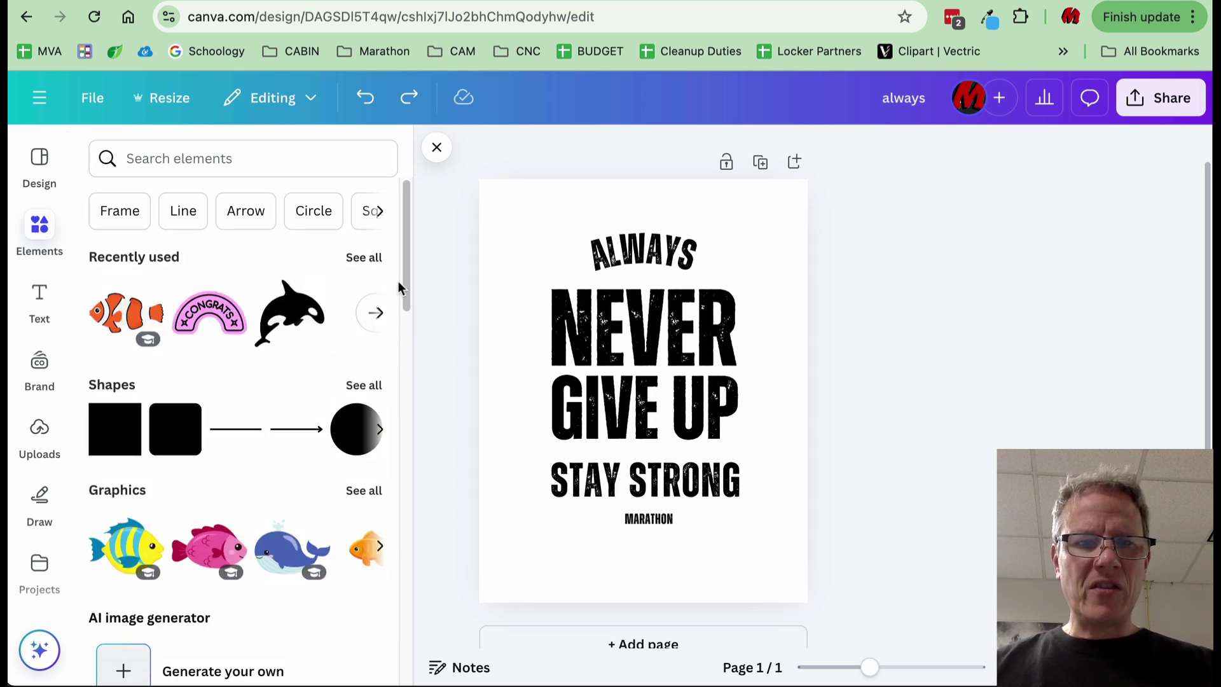
pyautogui.scroll(-1, 408, 300)
pyautogui.scroll(1, 350, 344)
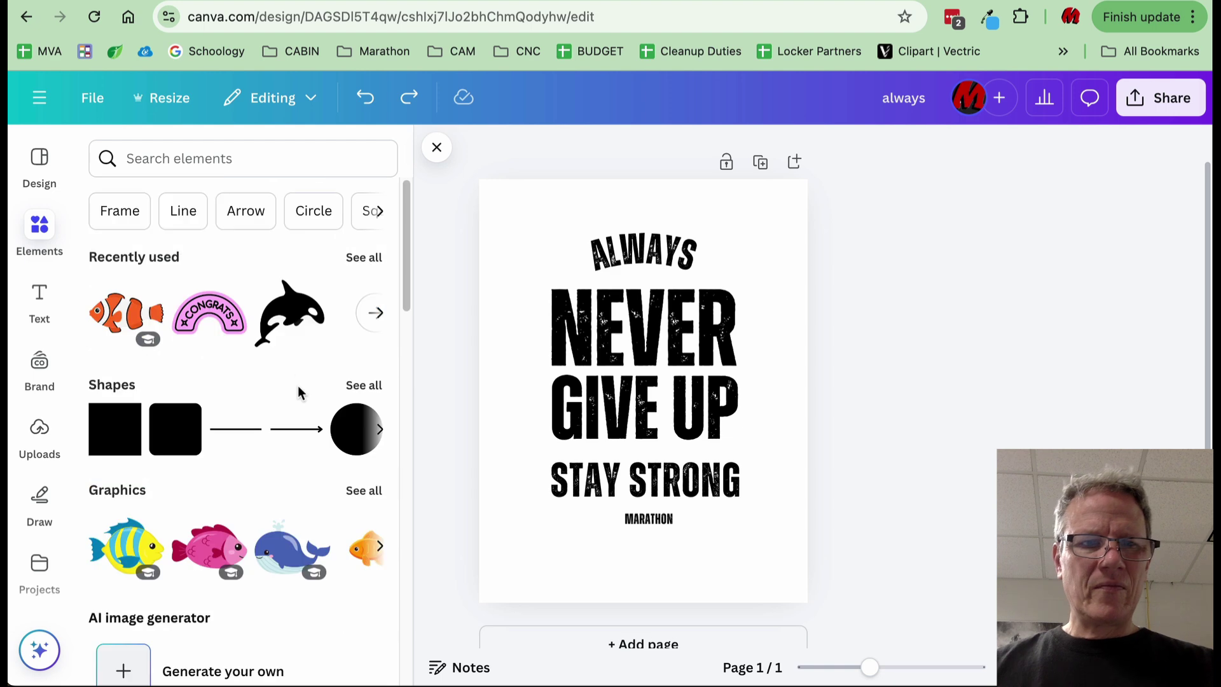
pyautogui.click(209, 159)
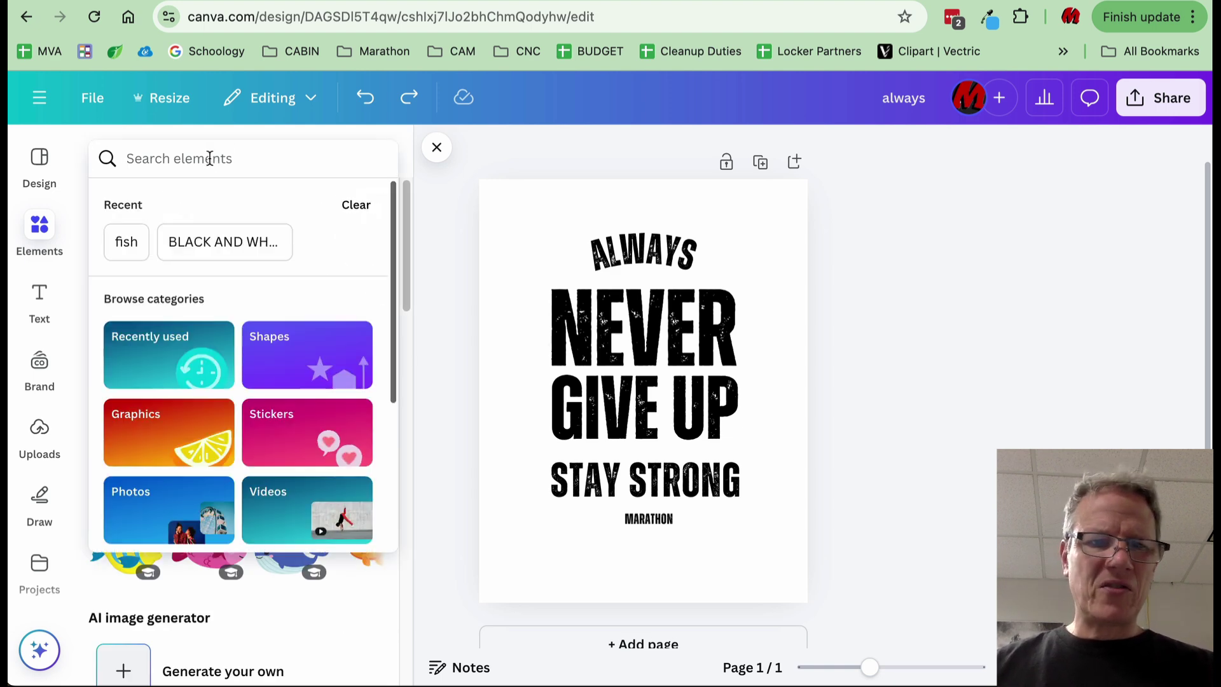
pyautogui.moveTo(410, 272); pyautogui.dragTo(415, 618)
pyautogui.scroll(15, 157, 383)
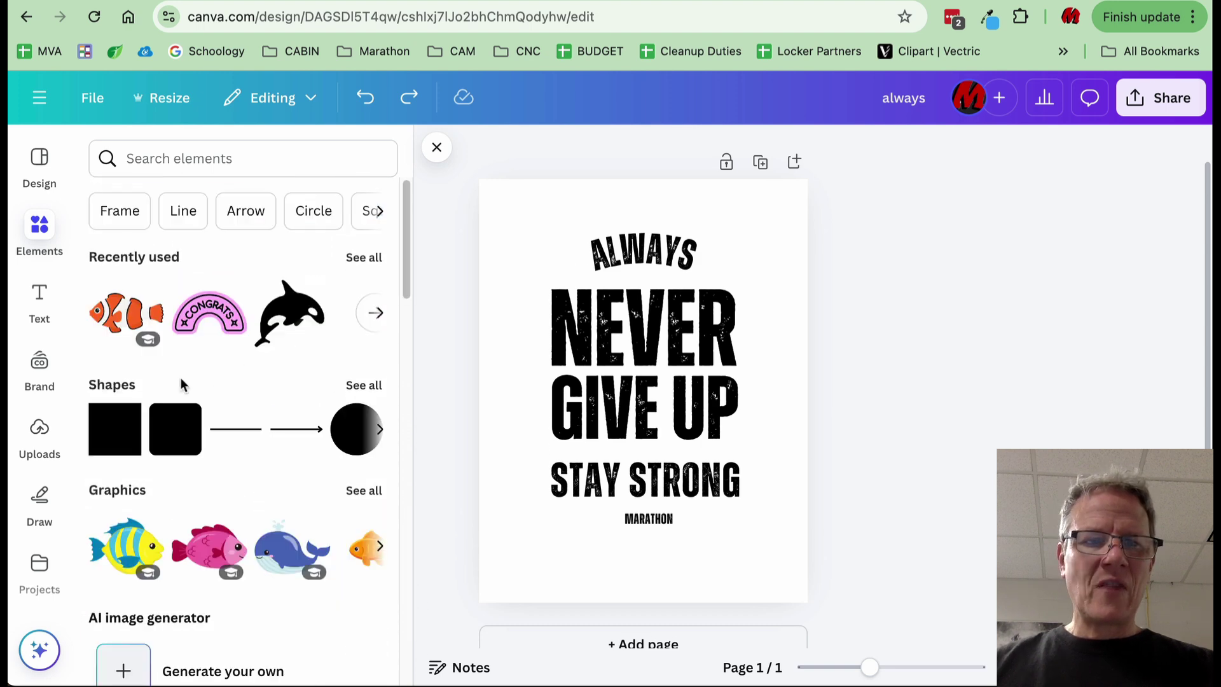
pyautogui.click(39, 431)
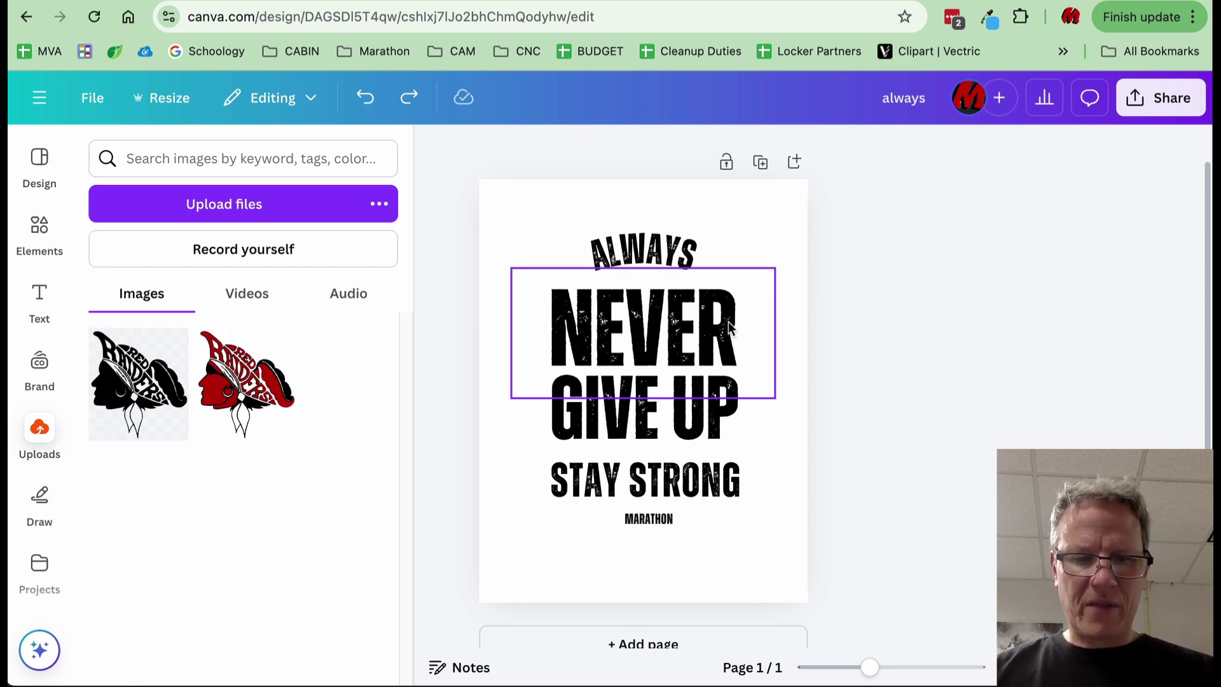
# Add the red Raiders logo from the uploaded images onto the page beneath ALWAYS
pyautogui.scroll(5, 727, 321)
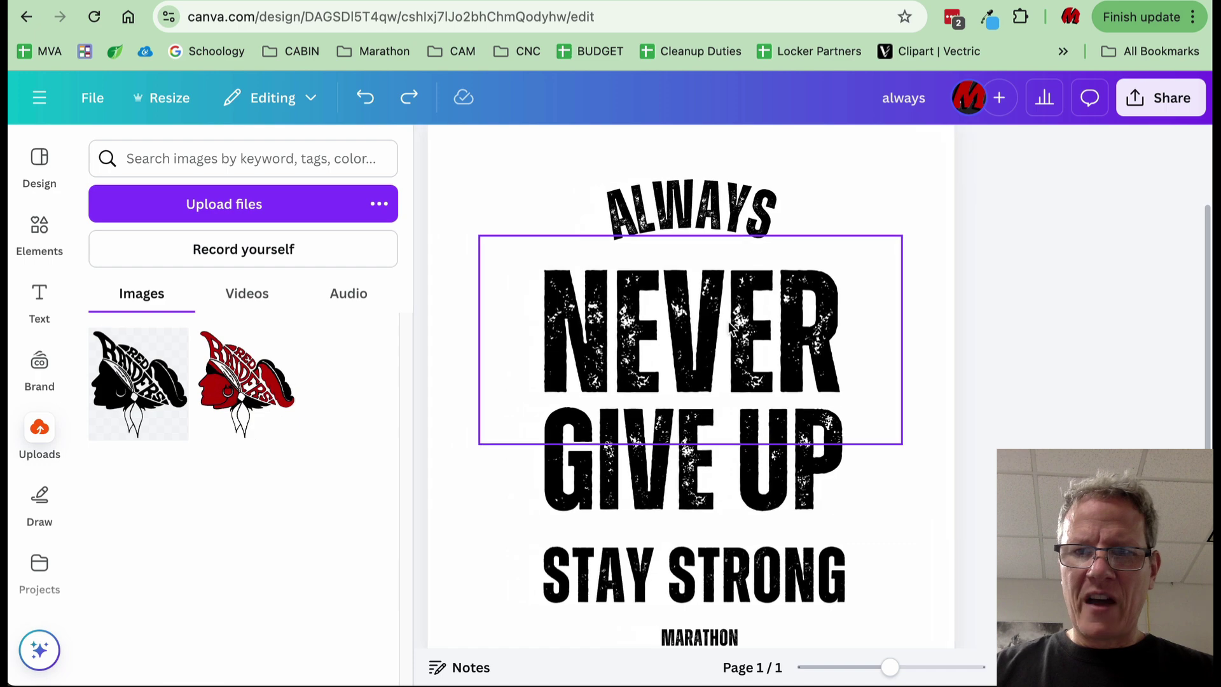
pyautogui.scroll(5, 727, 319)
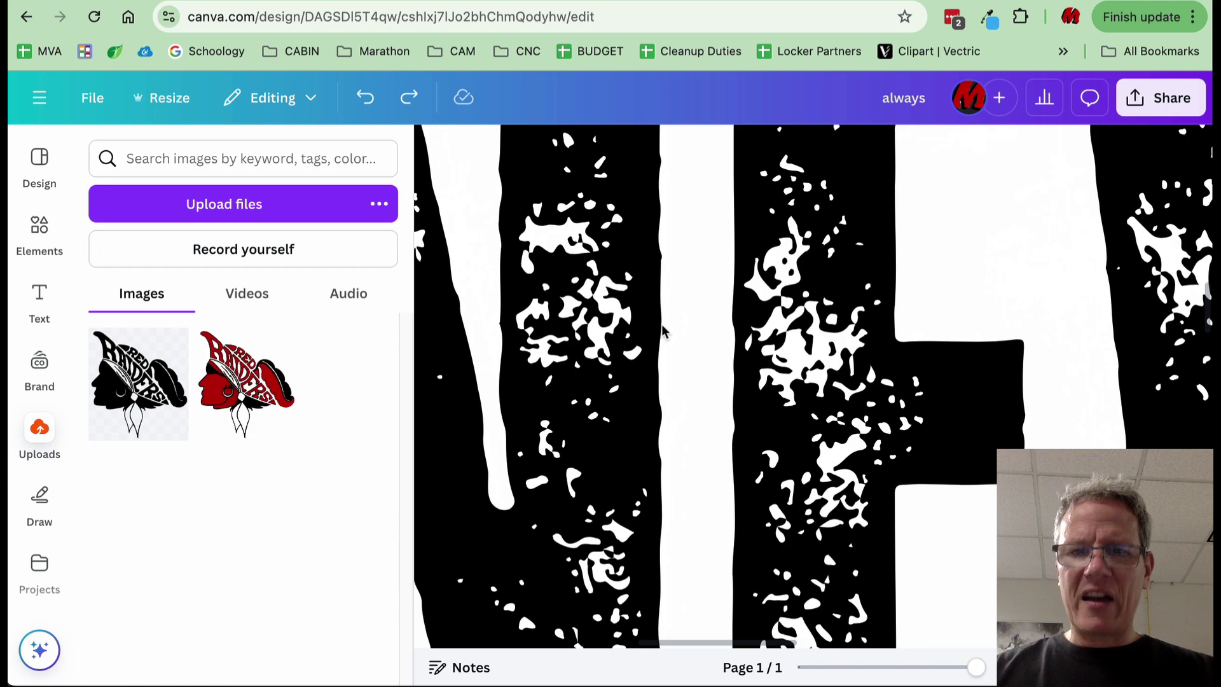
pyautogui.scroll(-10, 663, 346)
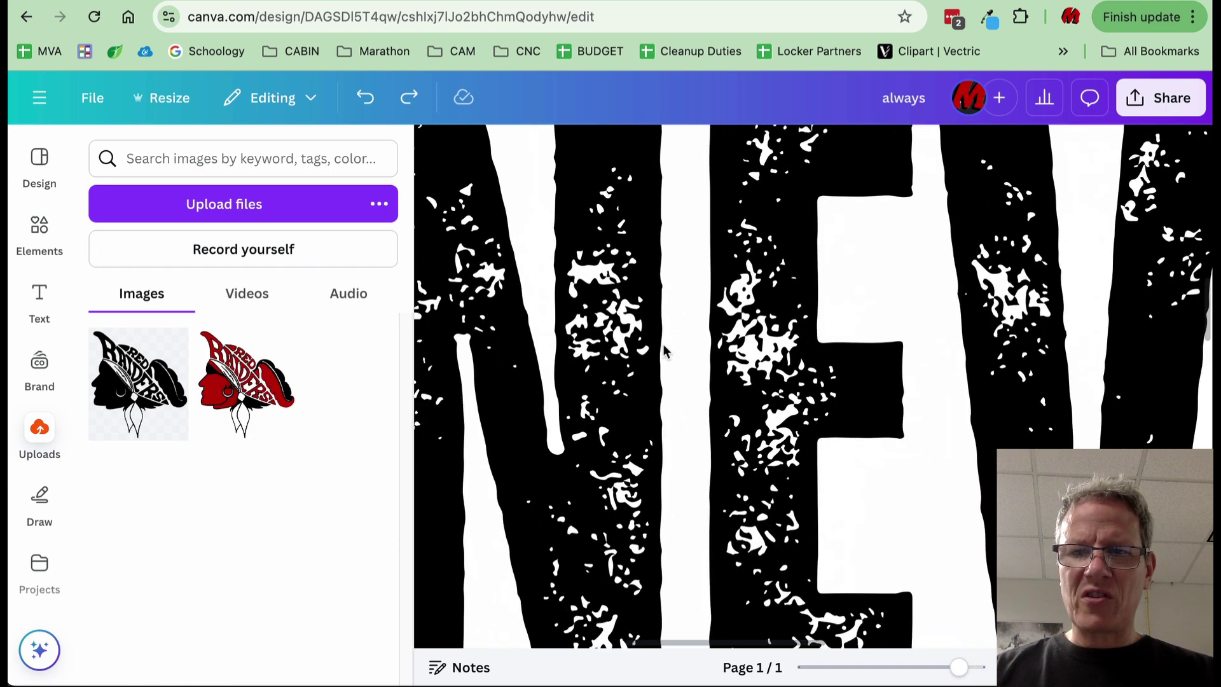
pyautogui.scroll(-5, 665, 350)
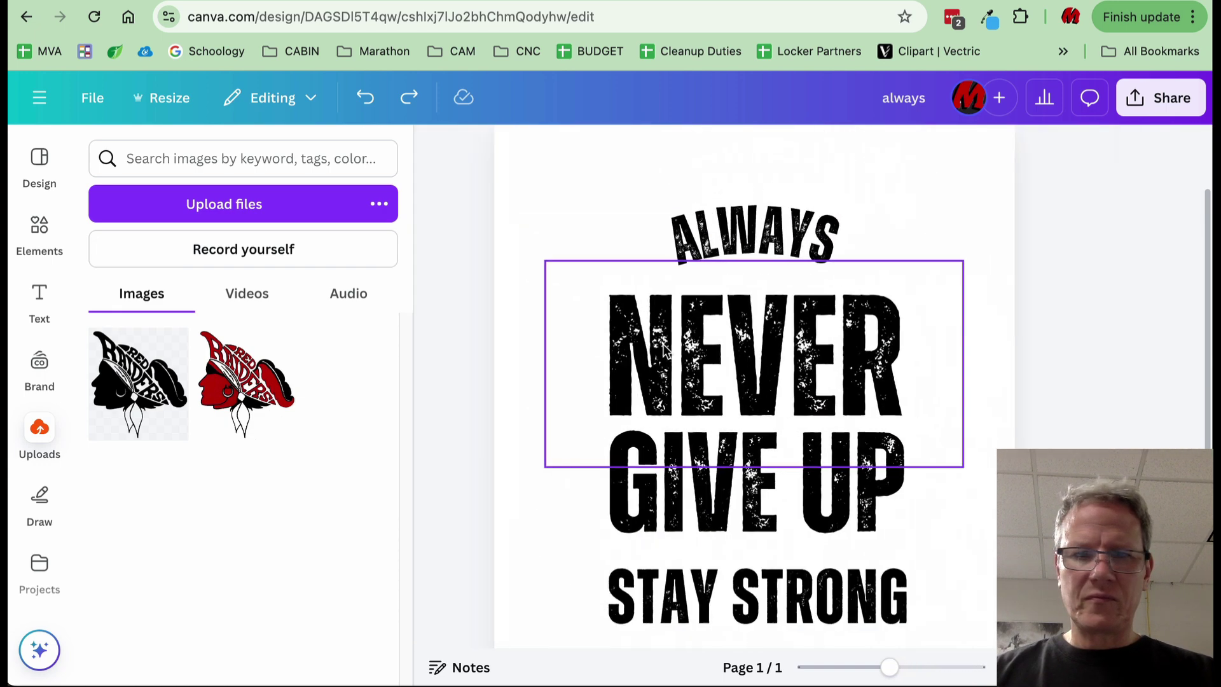
pyautogui.click(244, 399)
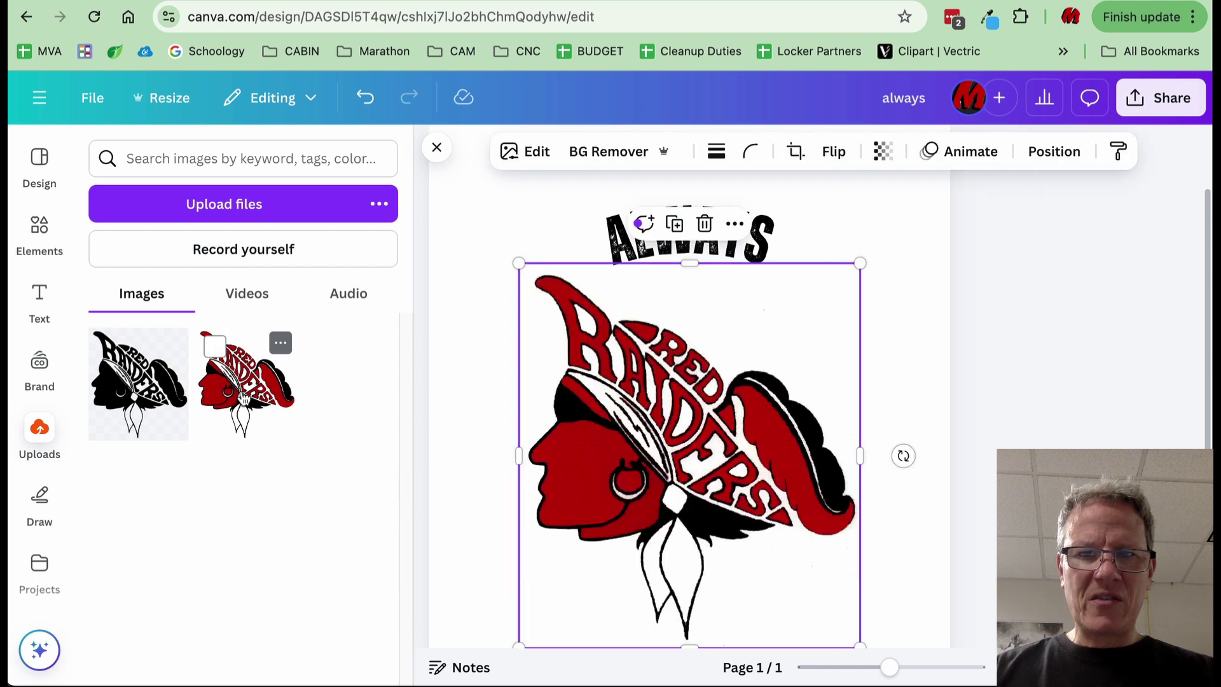
pyautogui.click(1054, 251)
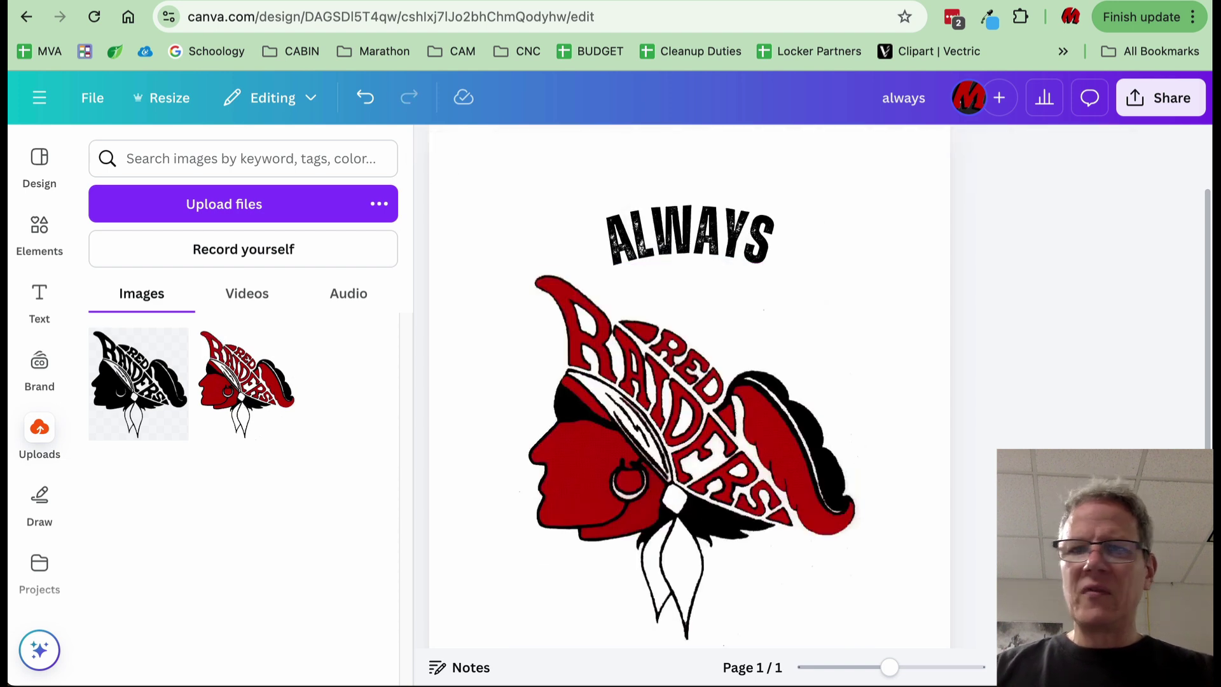
# Search the web in a new tab for 'MARATHON high school wi logo'
pyautogui.press('super+shift+h')
pyautogui.click(700, 15)
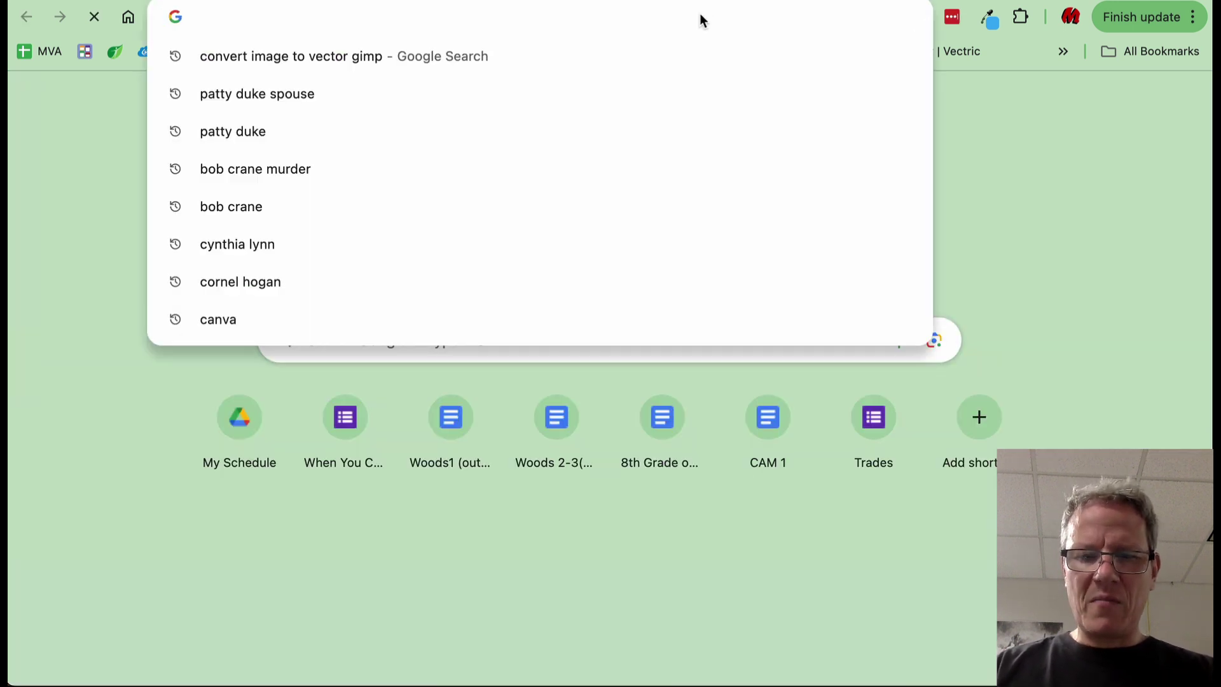
pyautogui.write('MARATHON high school wi')
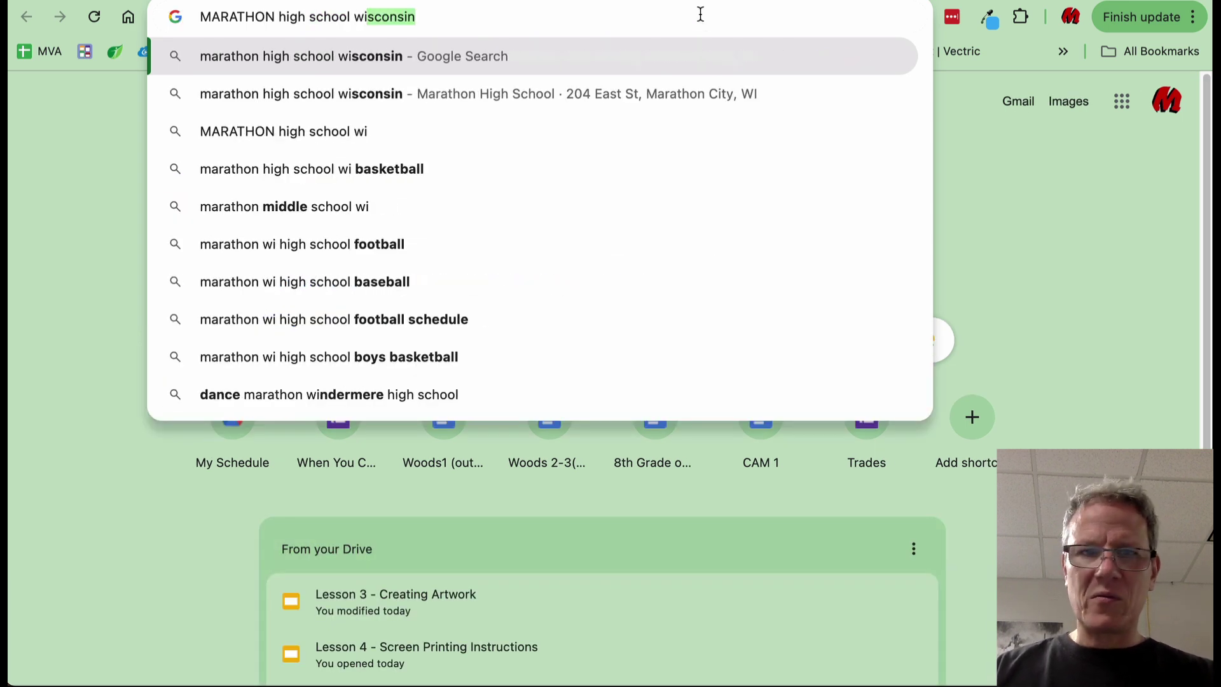
pyautogui.press('Return')
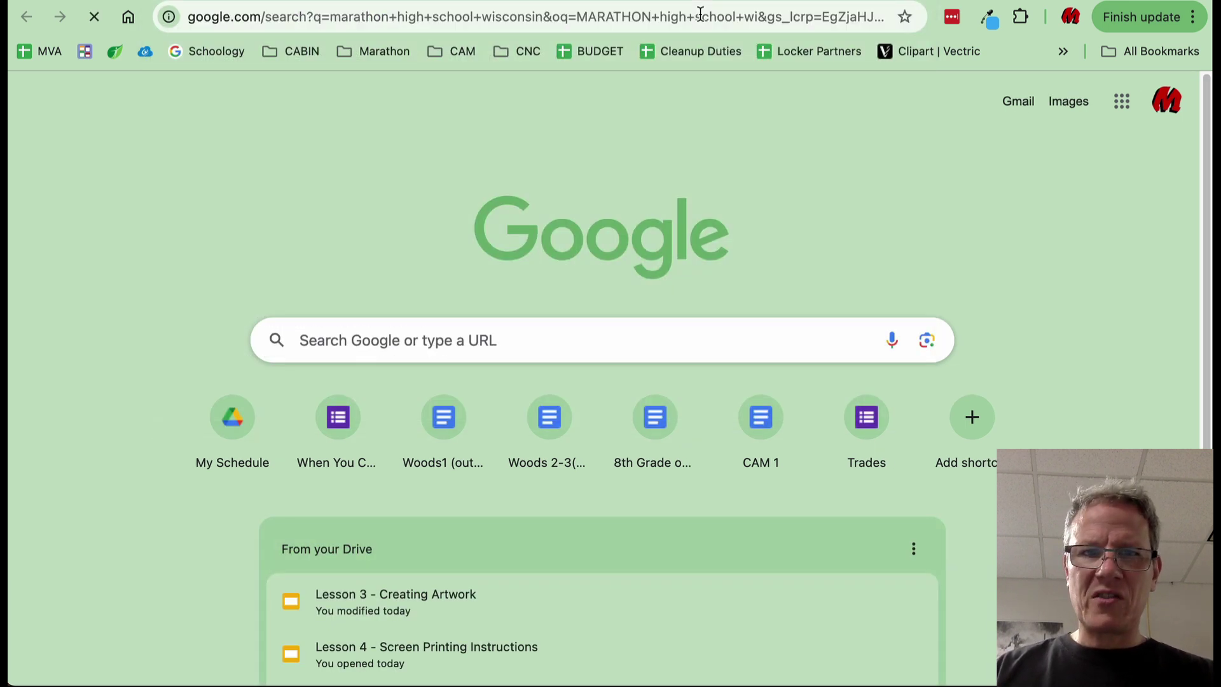
pyautogui.click(495, 117)
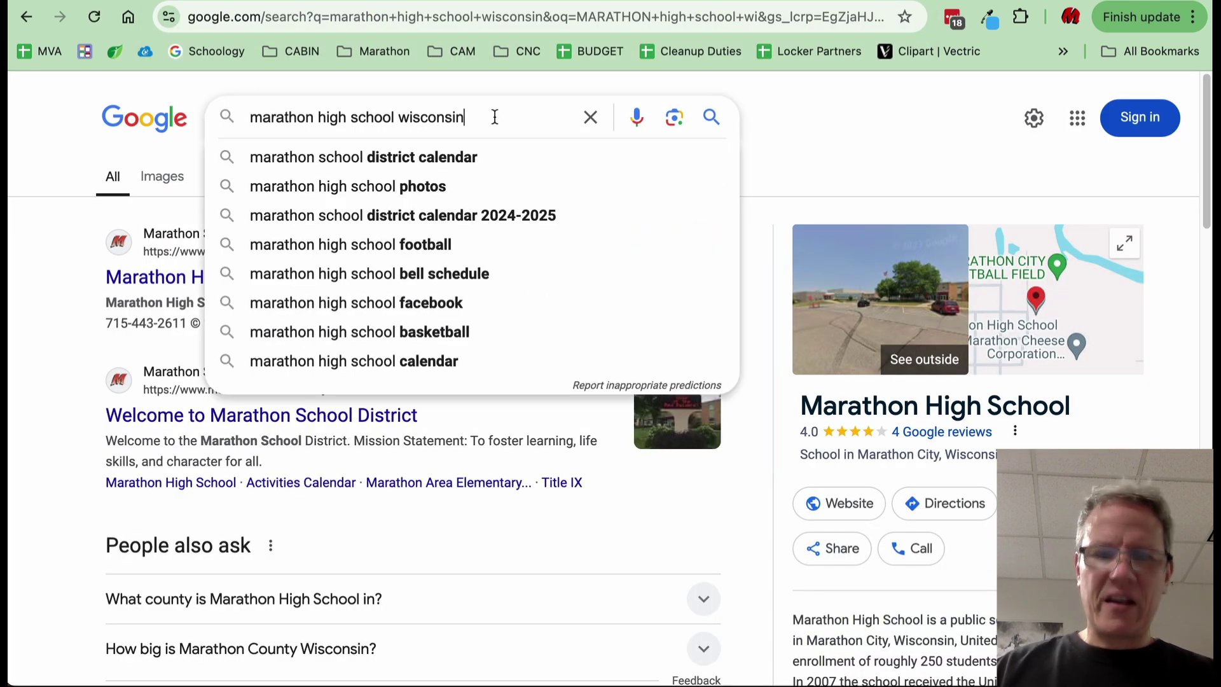
pyautogui.write('logo')
pyautogui.press('Return')
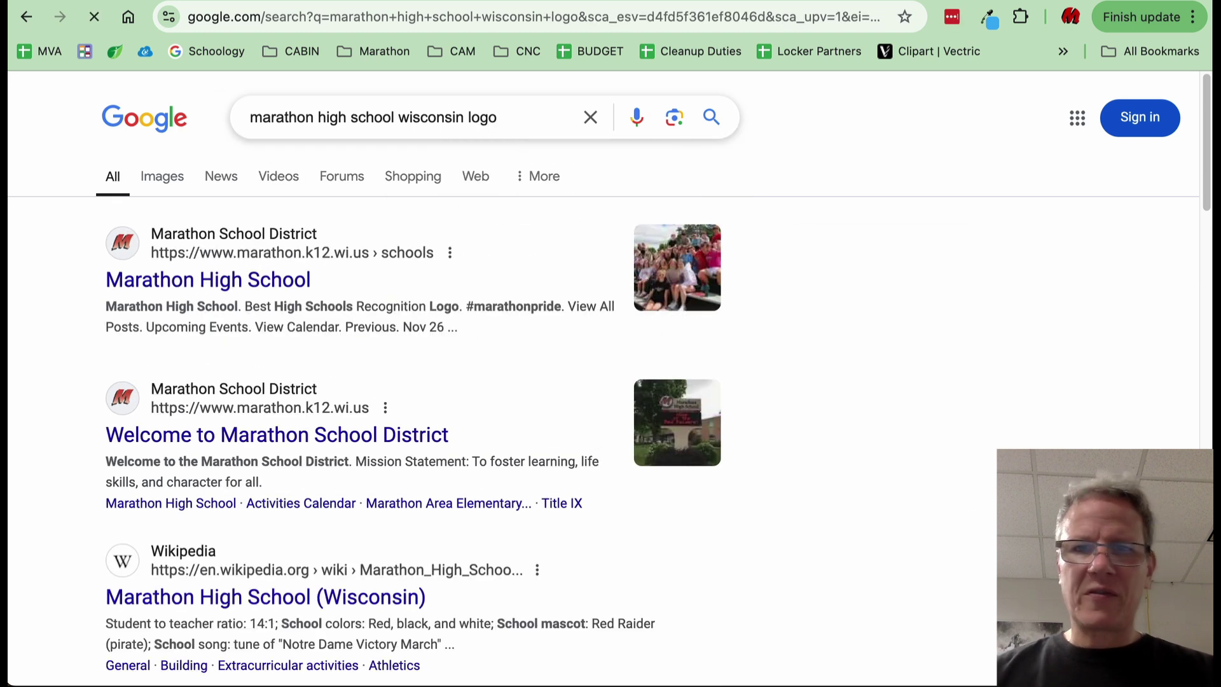
# Preview the Red Raiders logo in image results and bring up its save/copy options
pyautogui.click(162, 177)
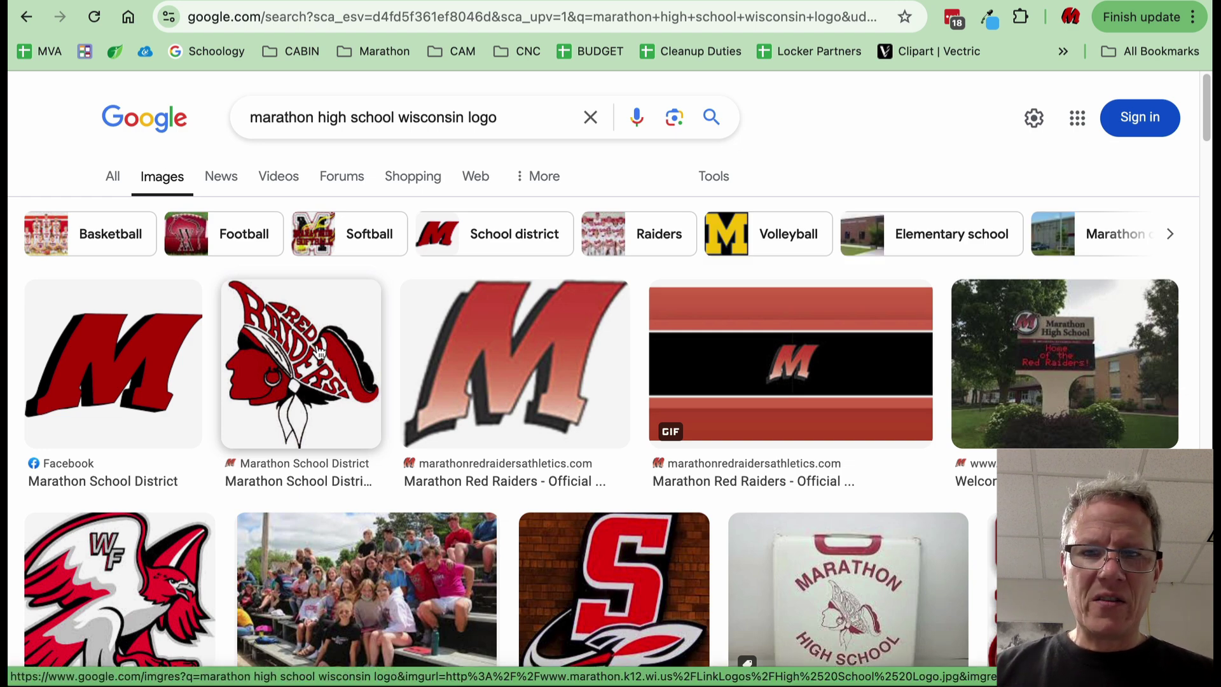
pyautogui.click(320, 353)
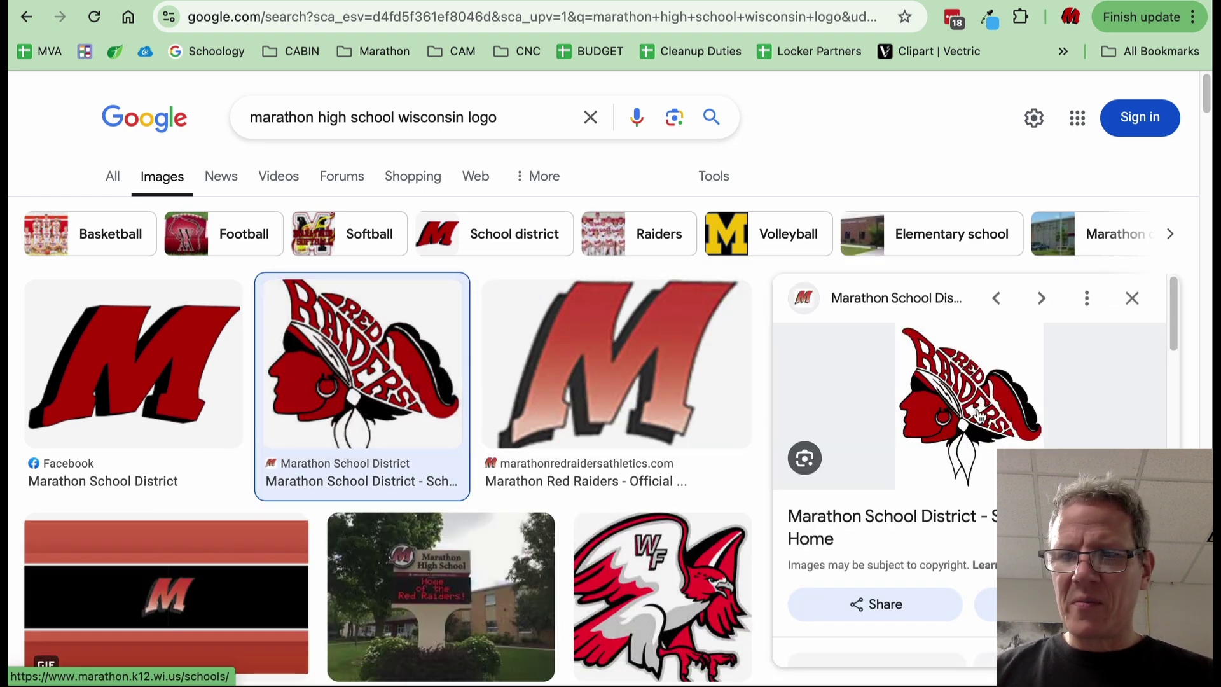
pyautogui.rightClick(984, 397)
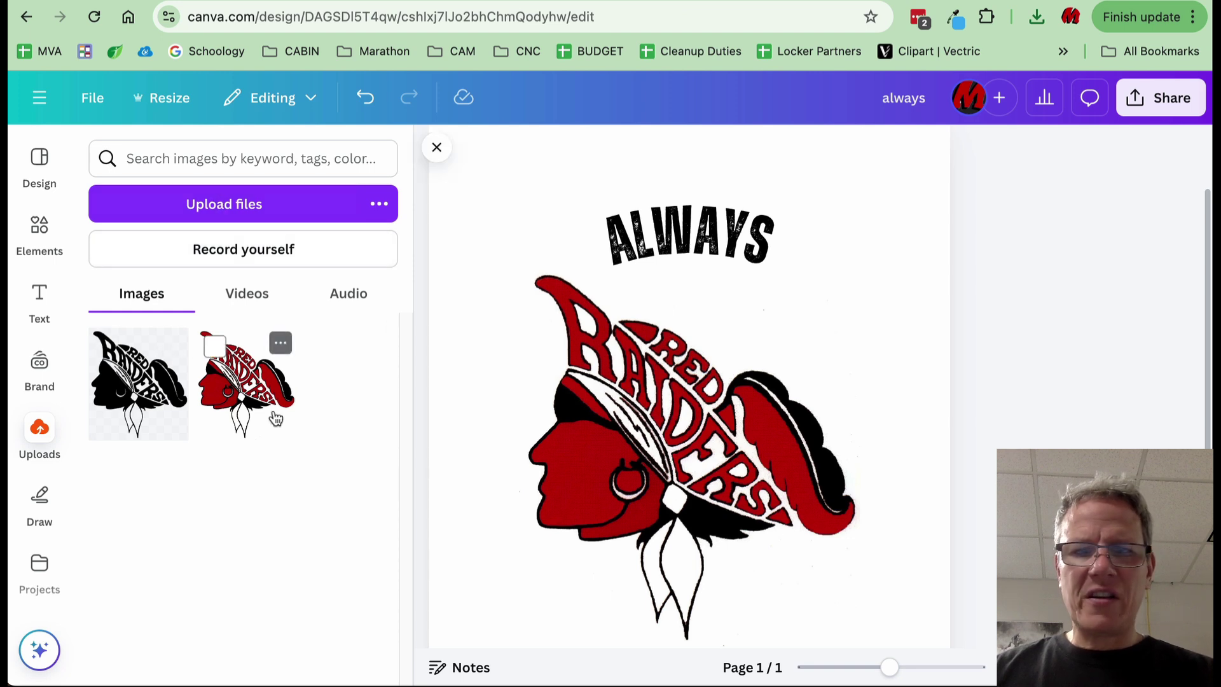
pyautogui.scroll(3, 822, 423)
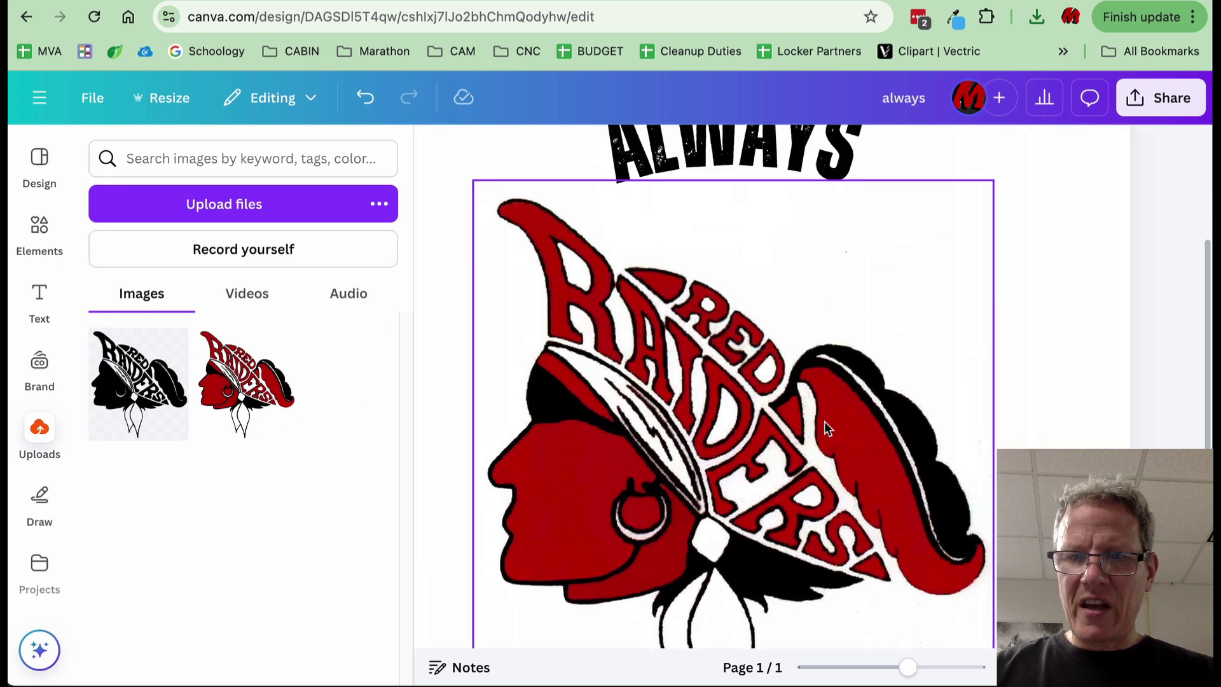
pyautogui.scroll(5, 823, 374)
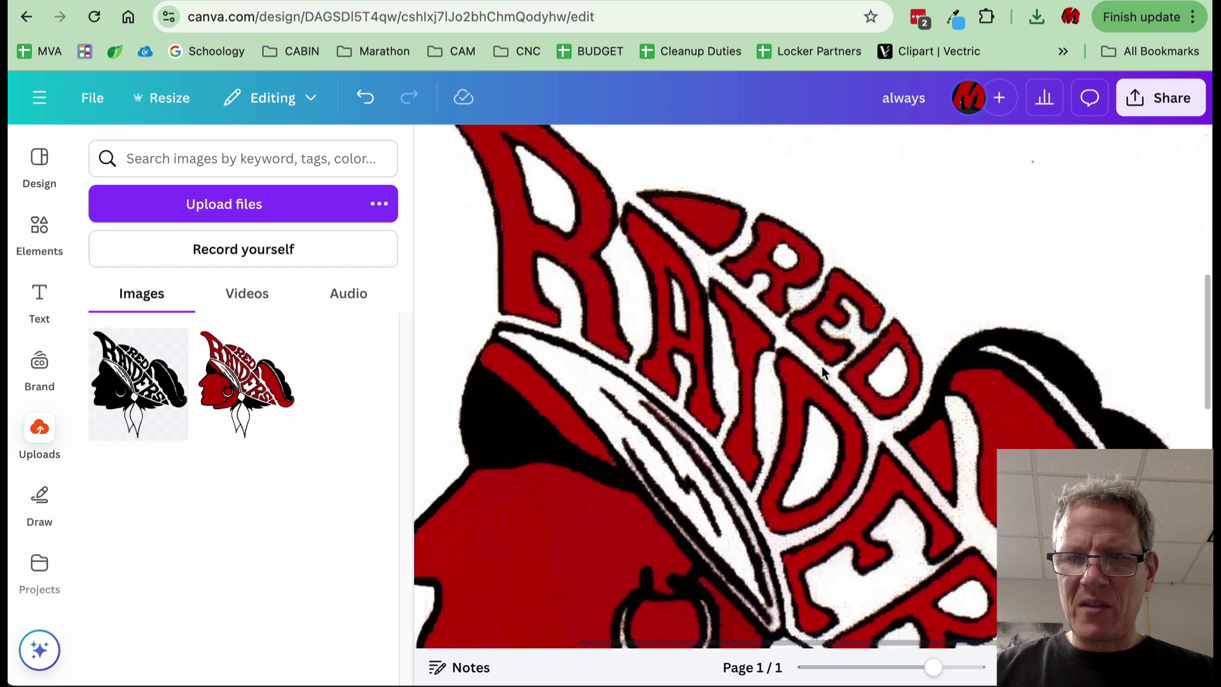
pyautogui.scroll(4, 822, 365)
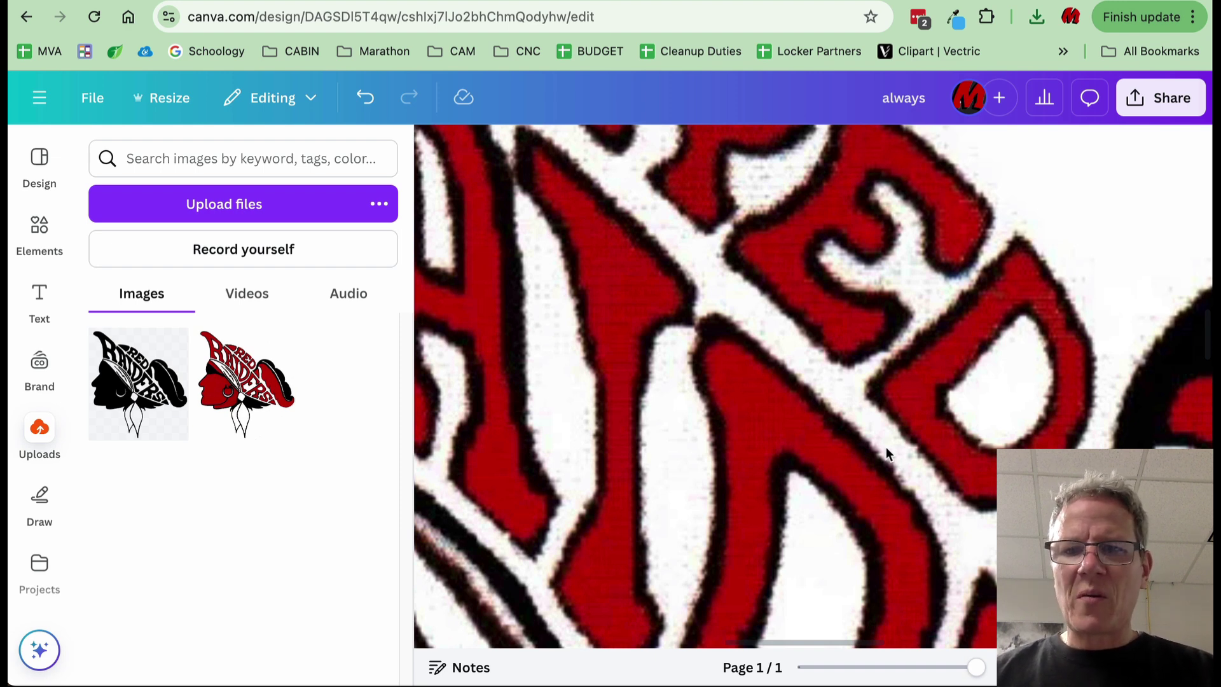
pyautogui.scroll(1, 876, 450)
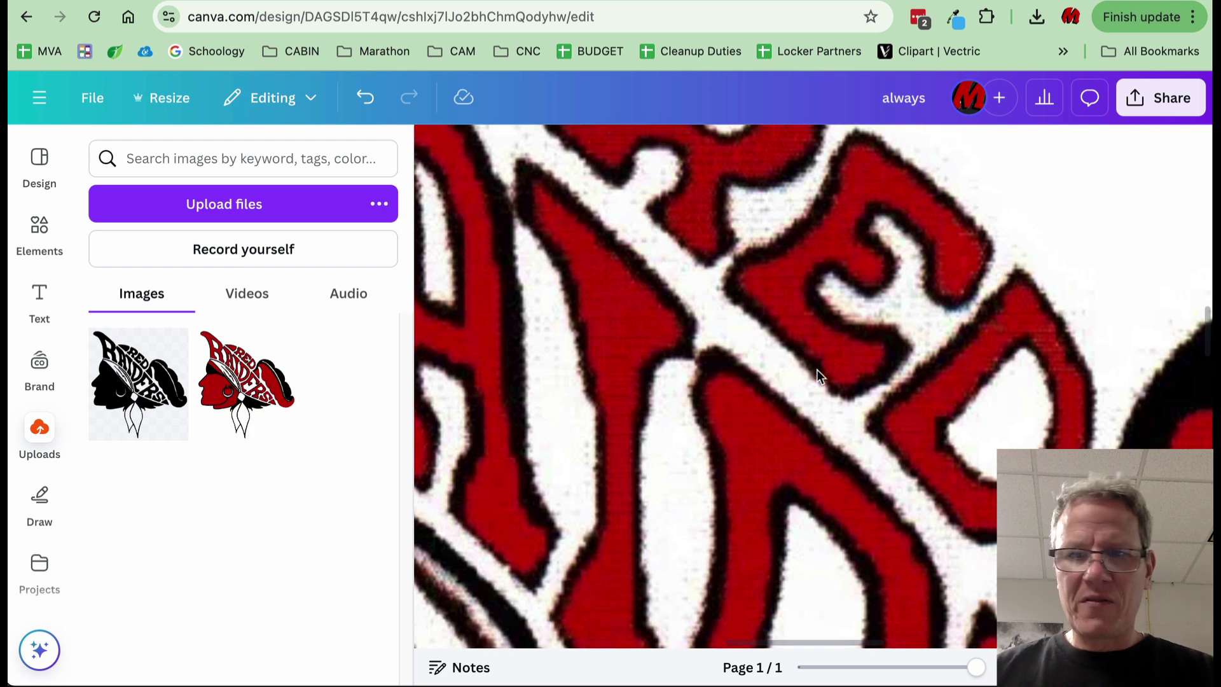
pyautogui.scroll(3, 817, 370)
pyautogui.scroll(2, 817, 370)
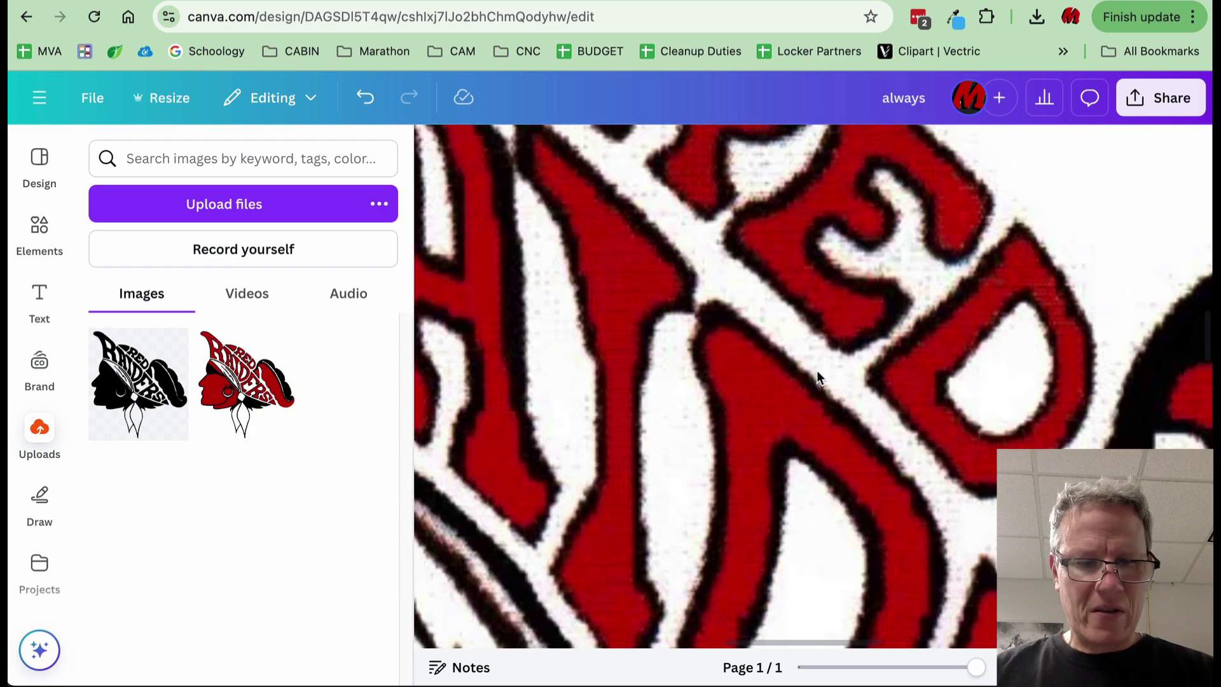
pyautogui.scroll(-4, 817, 370)
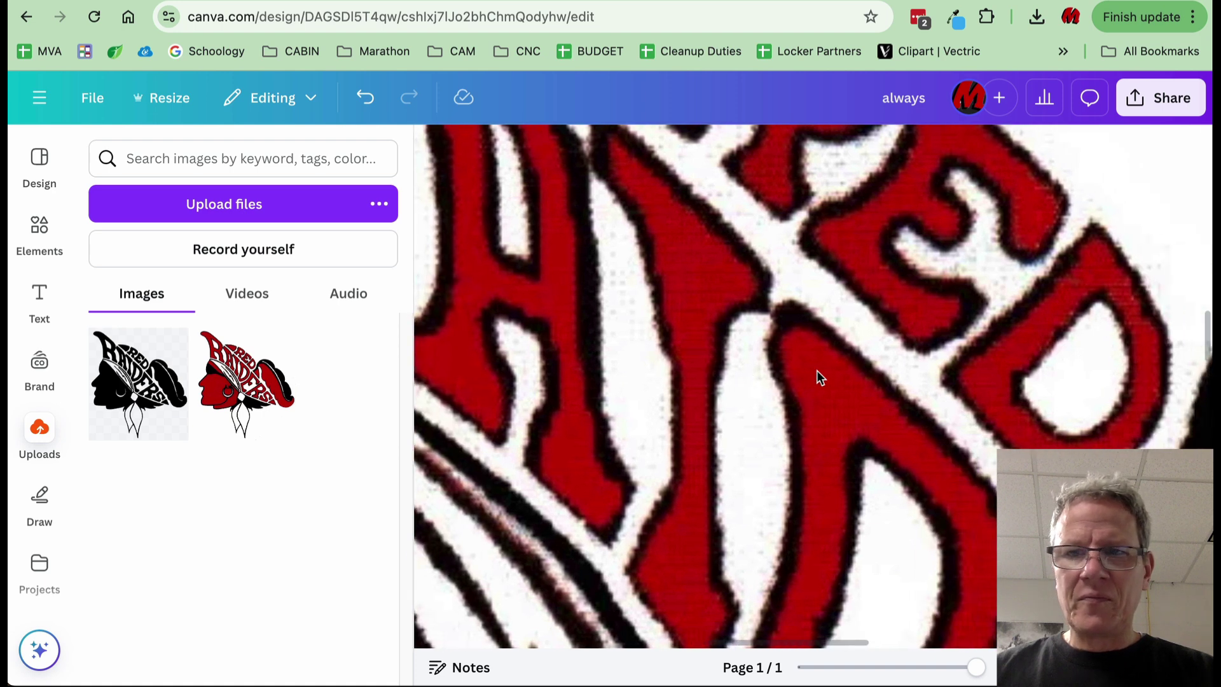
pyautogui.scroll(1, 816, 370)
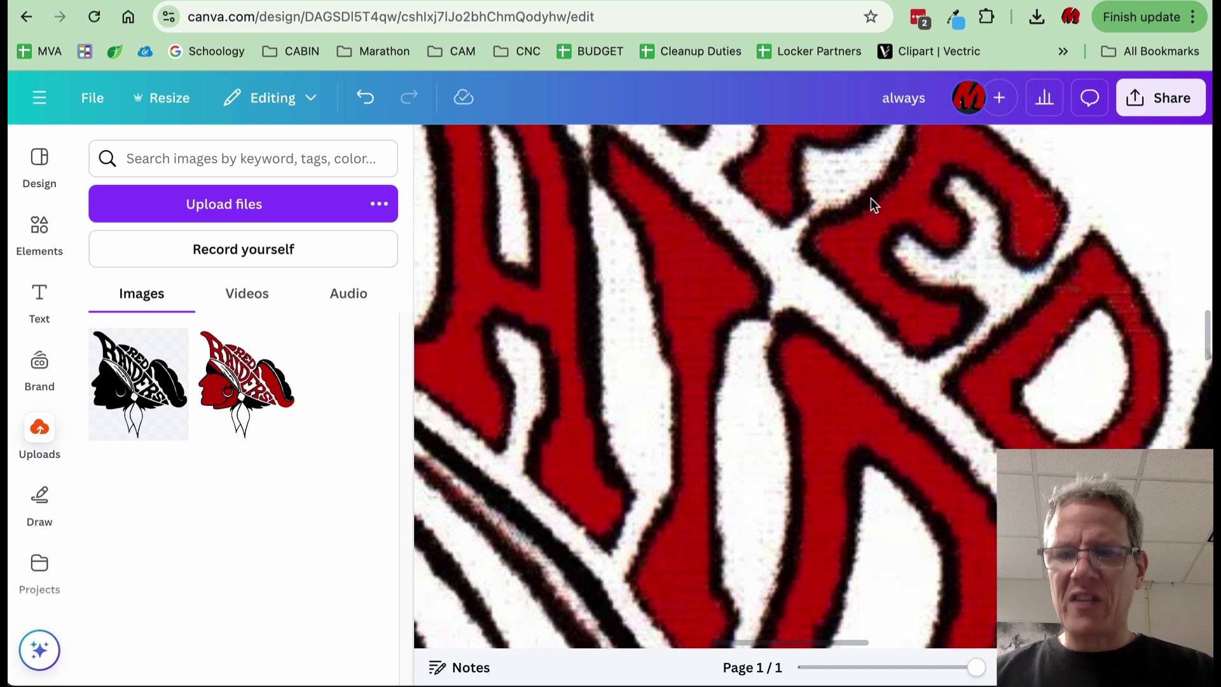
# Delete the red Raiders image from the design
pyautogui.click(769, 349)
pyautogui.press('super+0')
pyautogui.press('Delete')
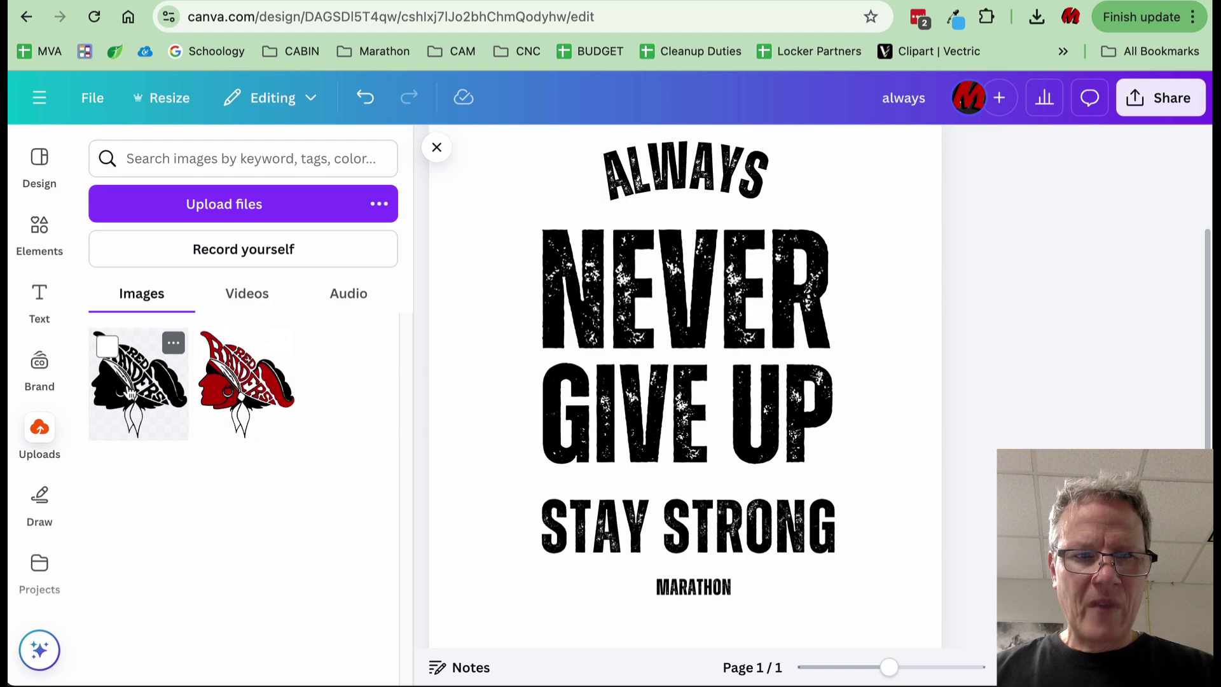
# Add the black Raiders logo from Uploads and move it over the lower-left text
pyautogui.click(139, 392)
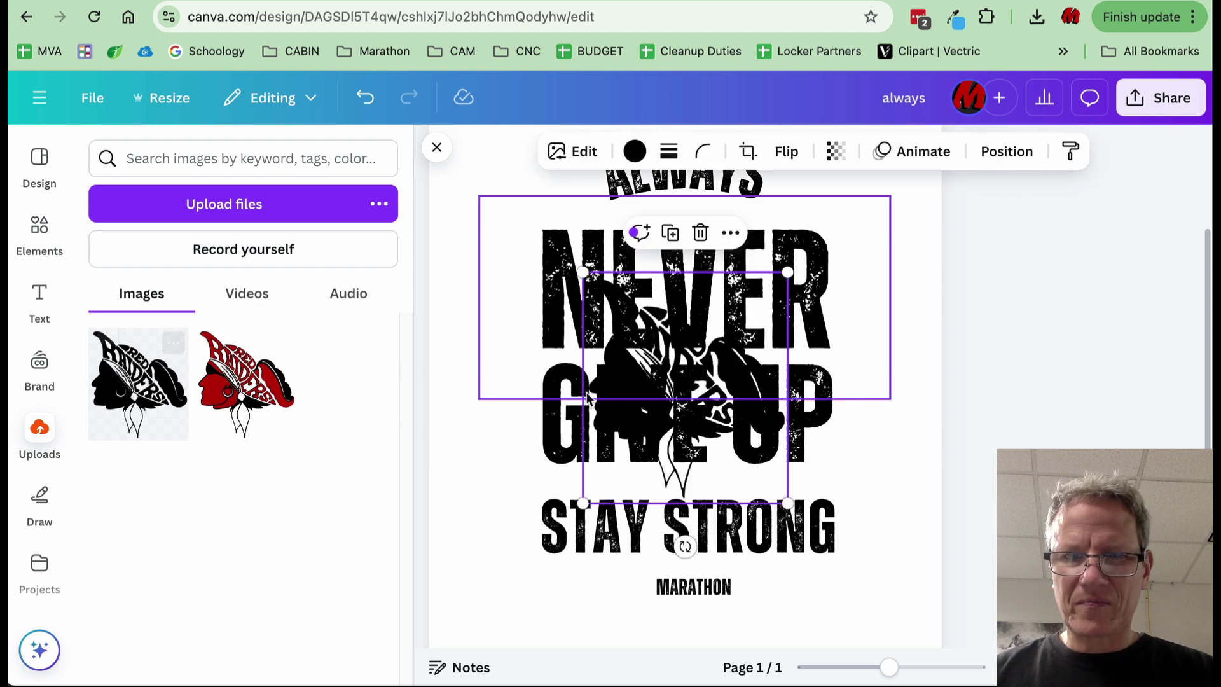
pyautogui.moveTo(615, 376); pyautogui.dragTo(468, 471)
pyautogui.scroll(5, 468, 472)
pyautogui.scroll(5, 468, 471)
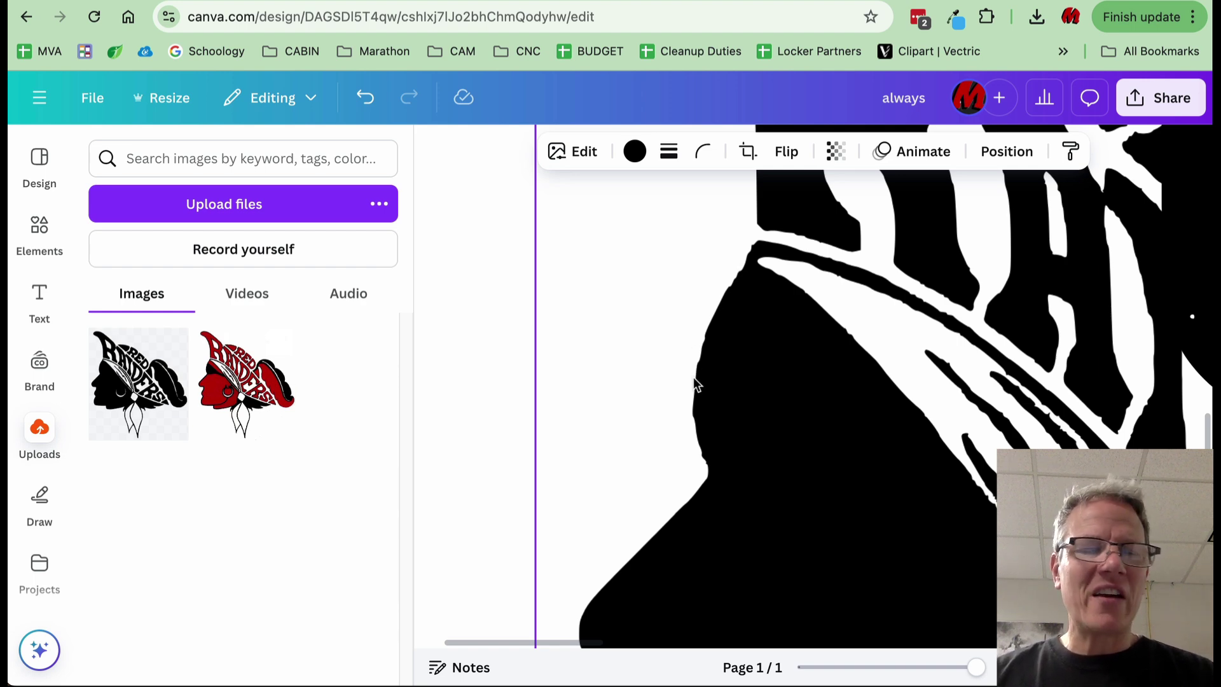
pyautogui.scroll(-10, 721, 323)
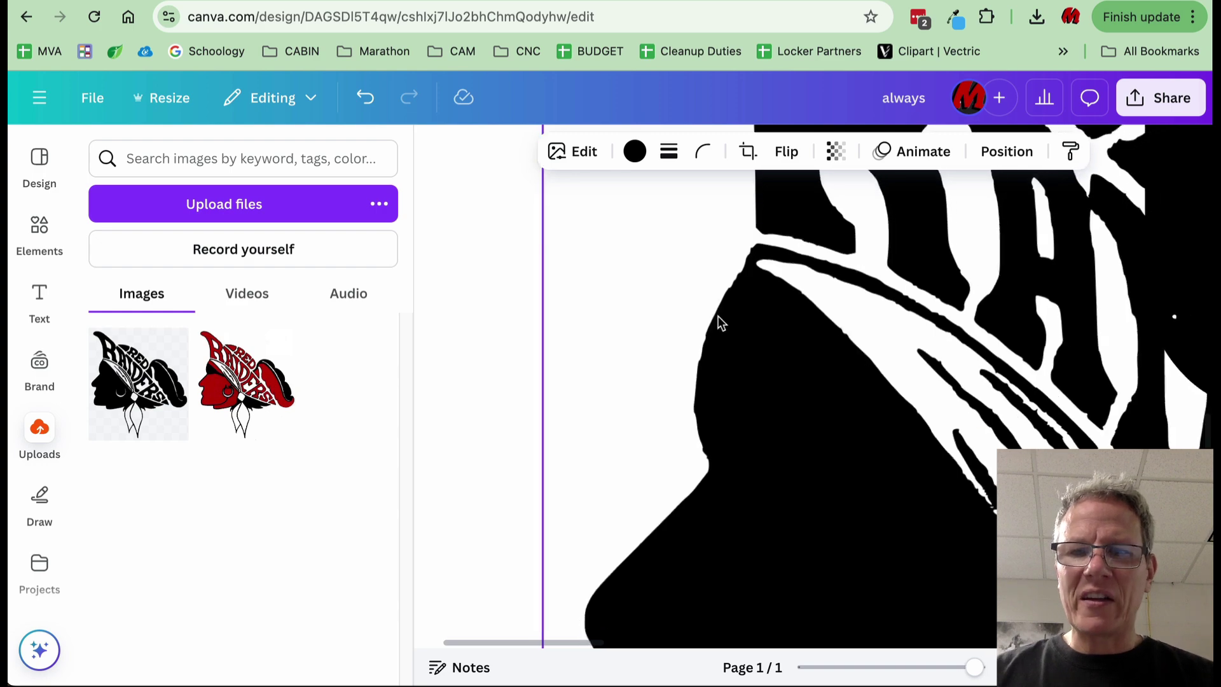
pyautogui.scroll(10, 540, 331)
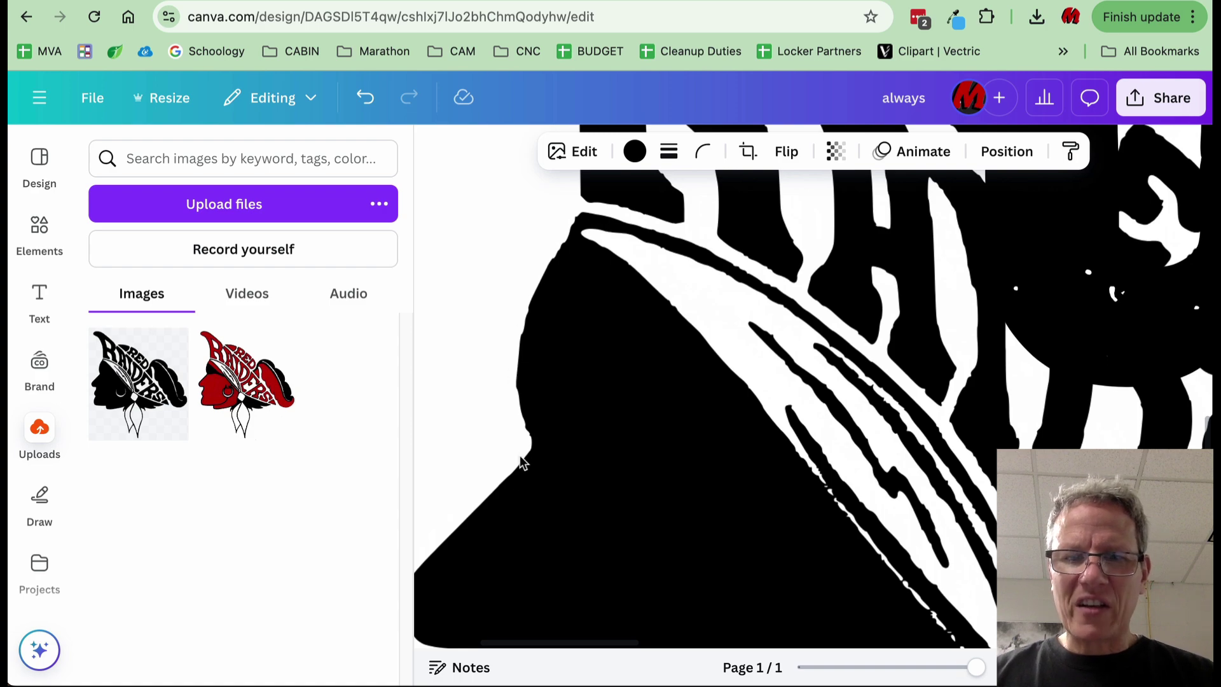
pyautogui.scroll(-10, 589, 292)
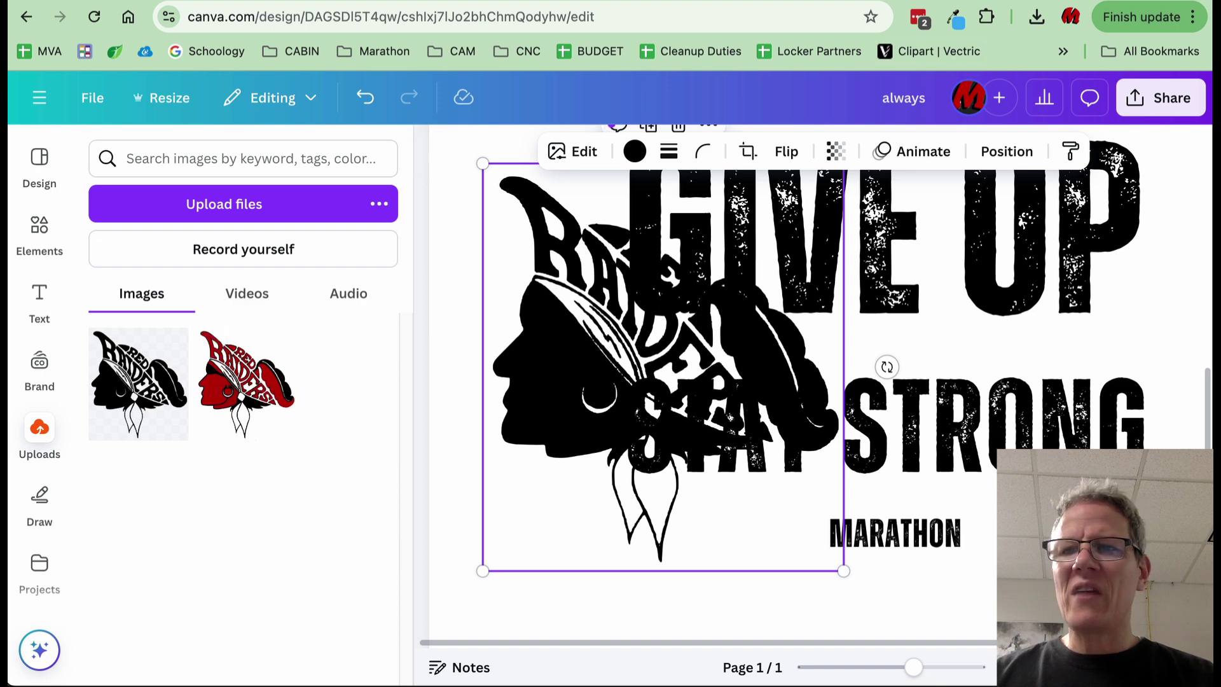
# Go to convertio.co in a new tab and upload High School Logo.jpg from Downloads
pyautogui.press('super+t')
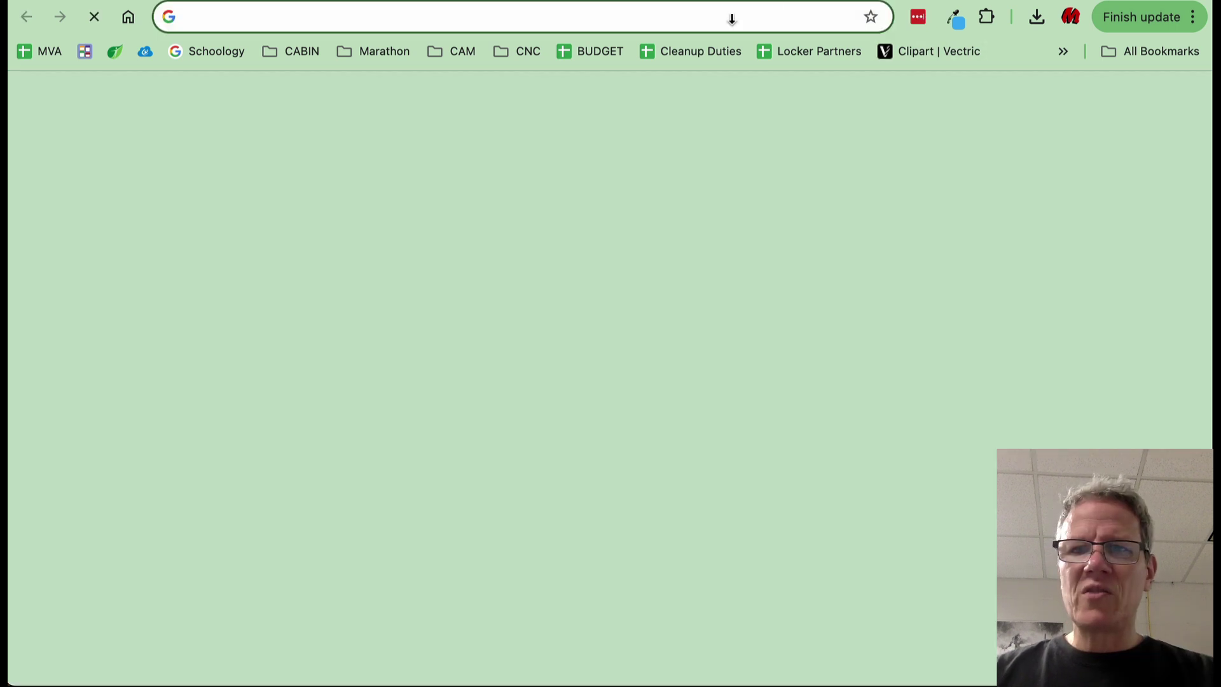
pyautogui.click(731, 17)
pyautogui.write('con')
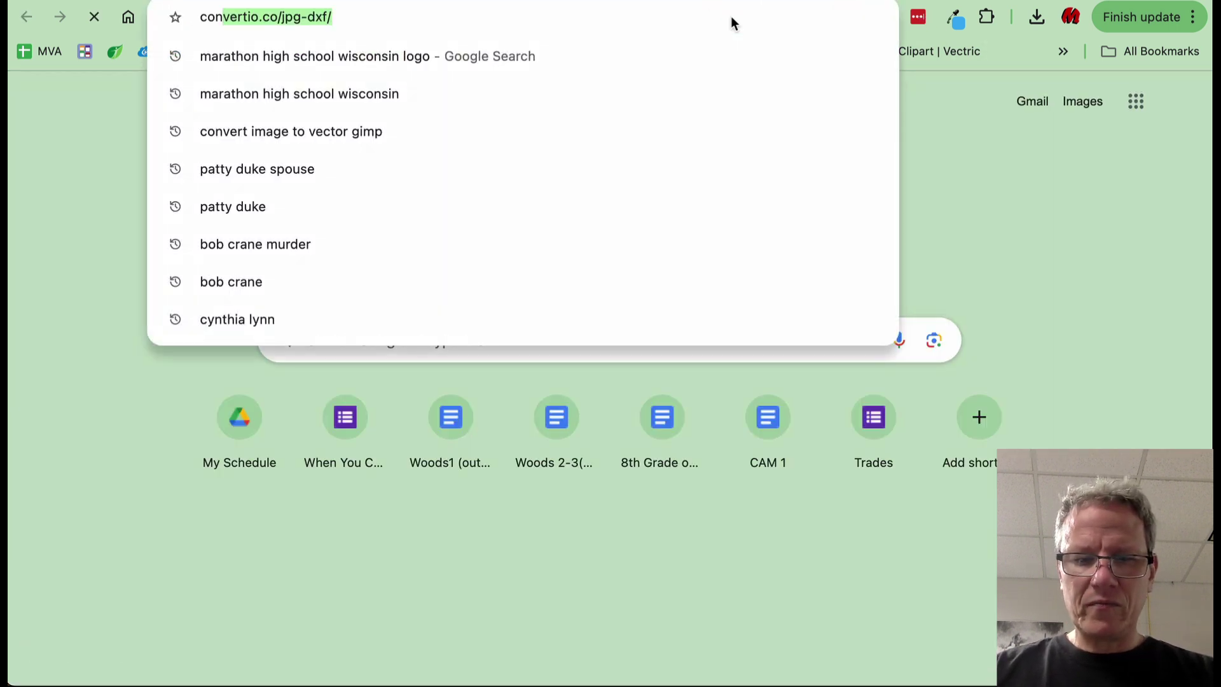
pyautogui.write('vertio')
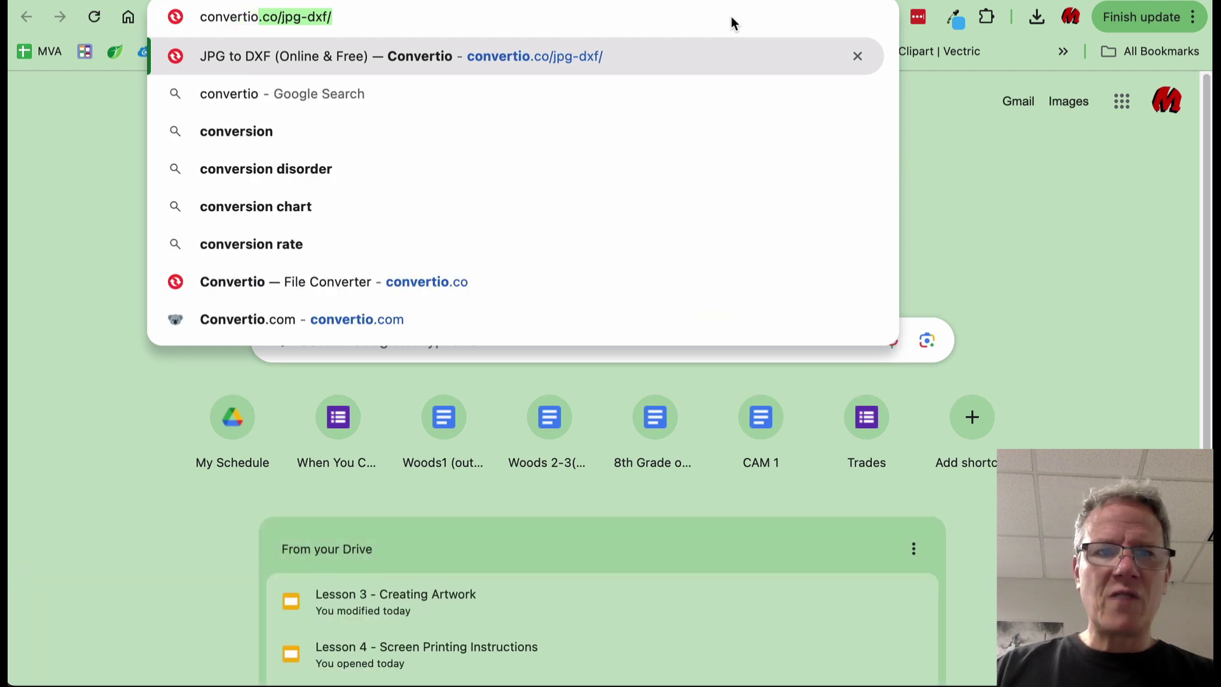
pyautogui.write('.co')
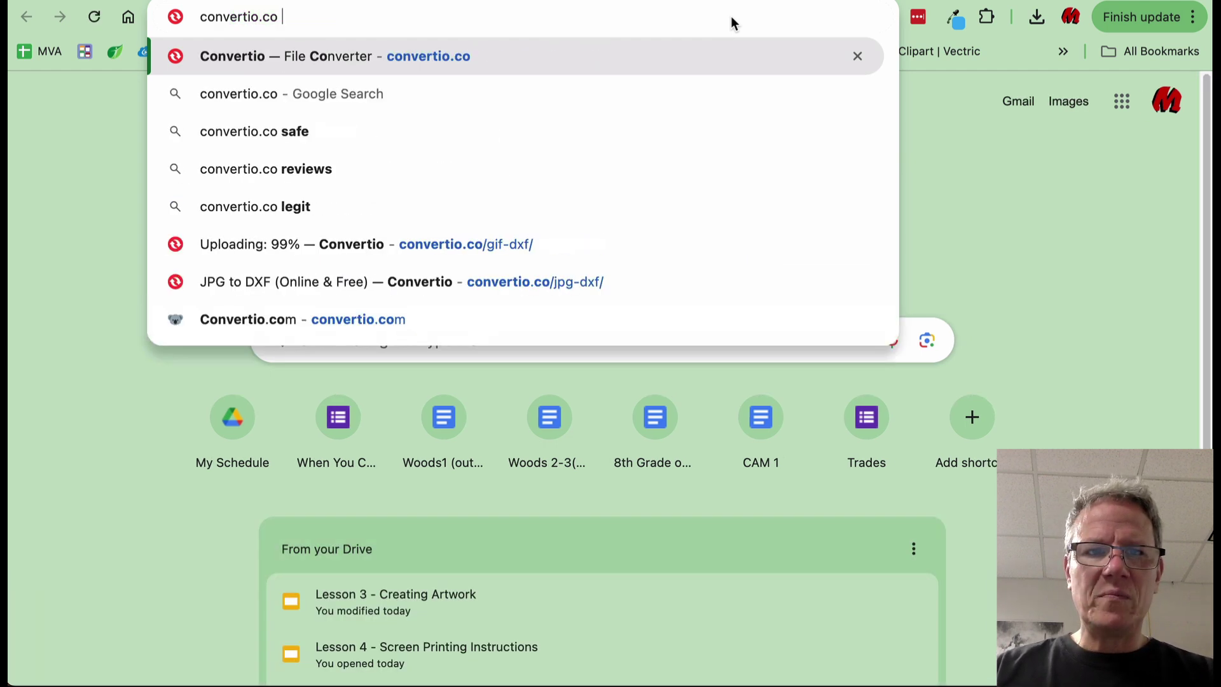
pyautogui.press('Return')
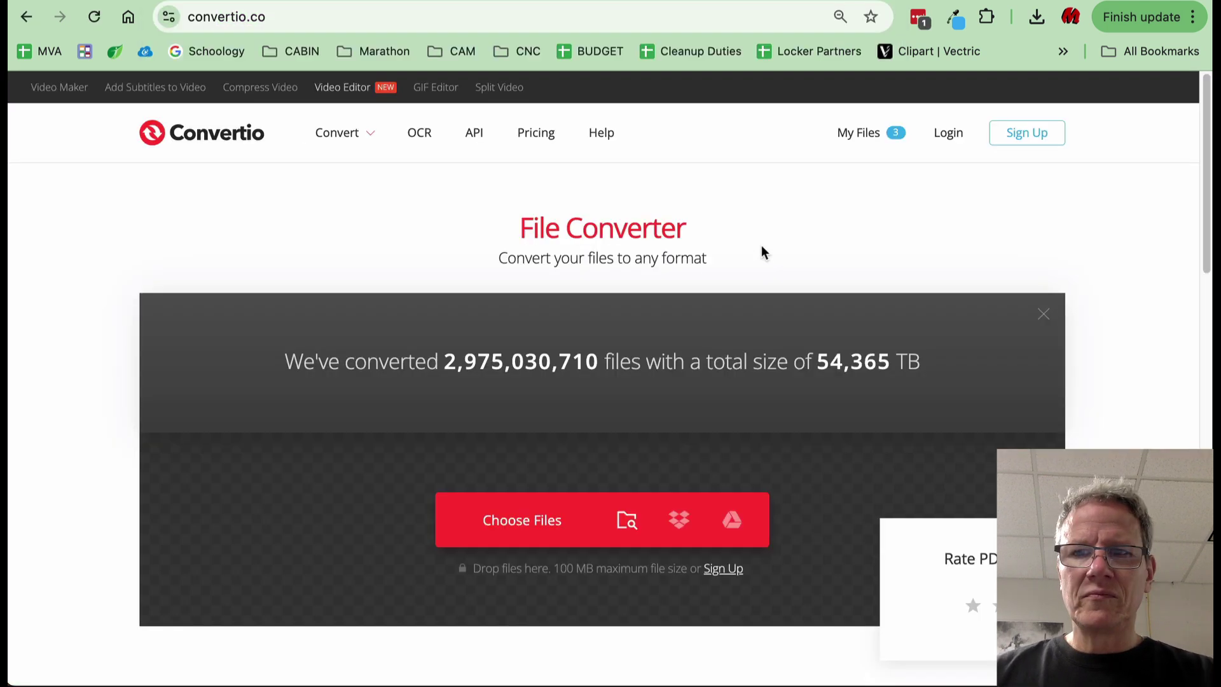
pyautogui.click(521, 533)
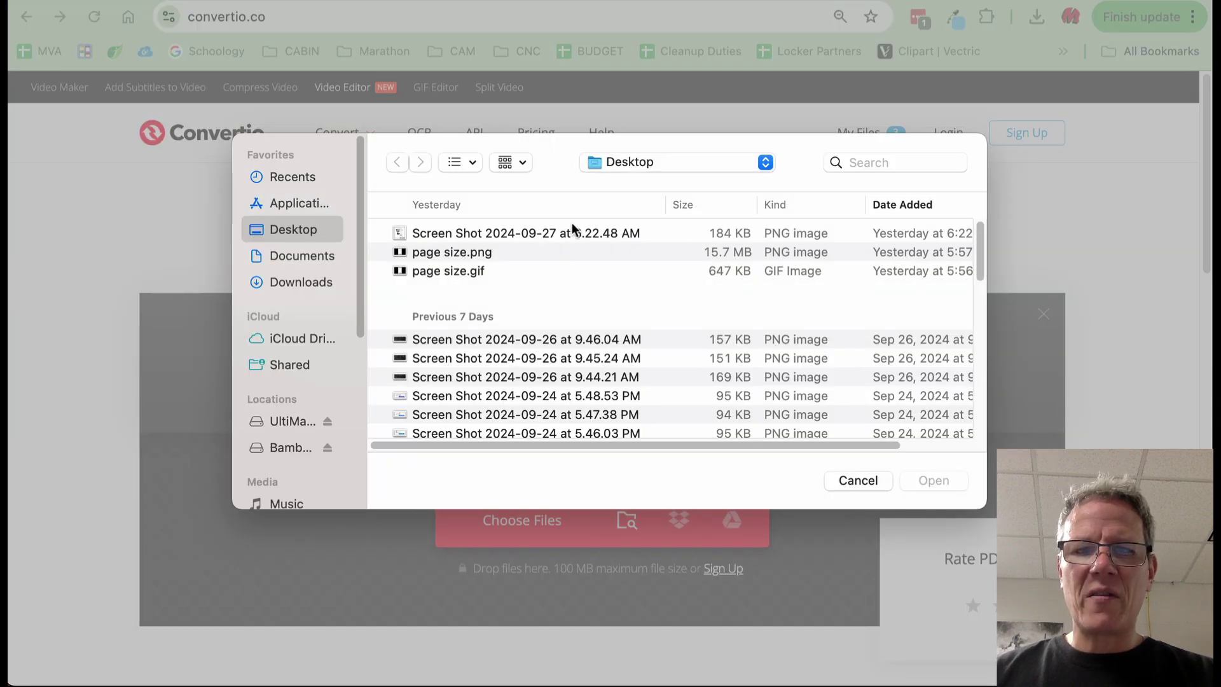
pyautogui.press('alt+super+l')
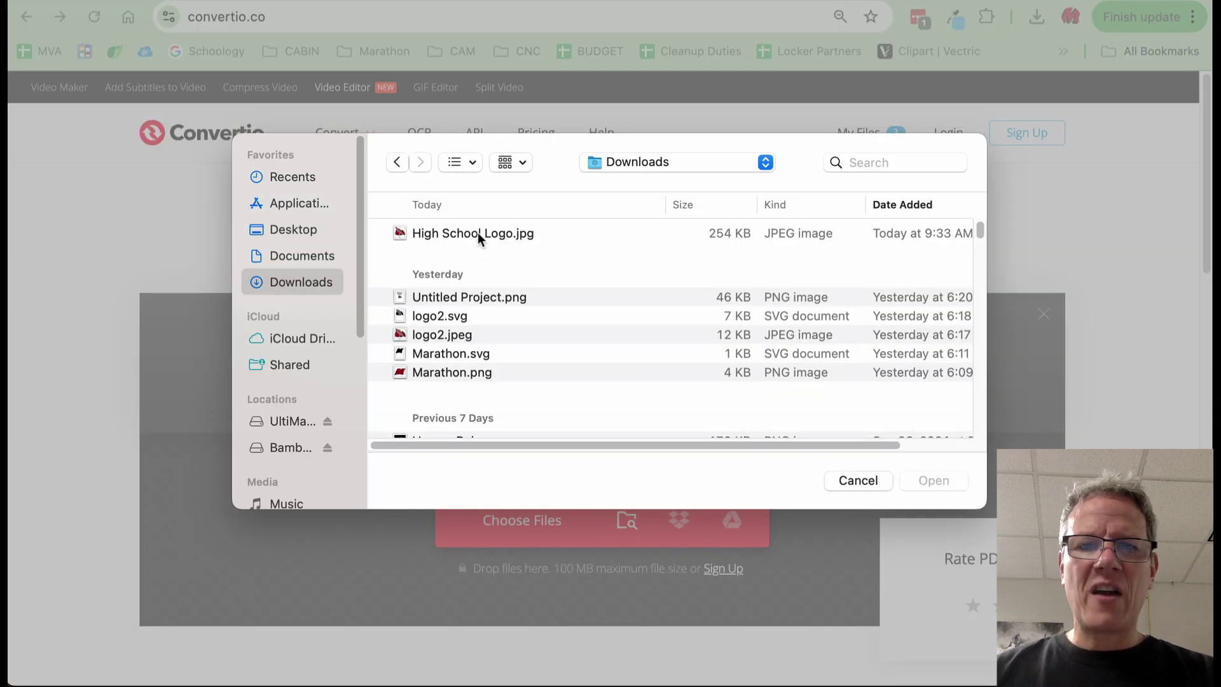
pyautogui.click(478, 234)
pyautogui.doubleClick(478, 233)
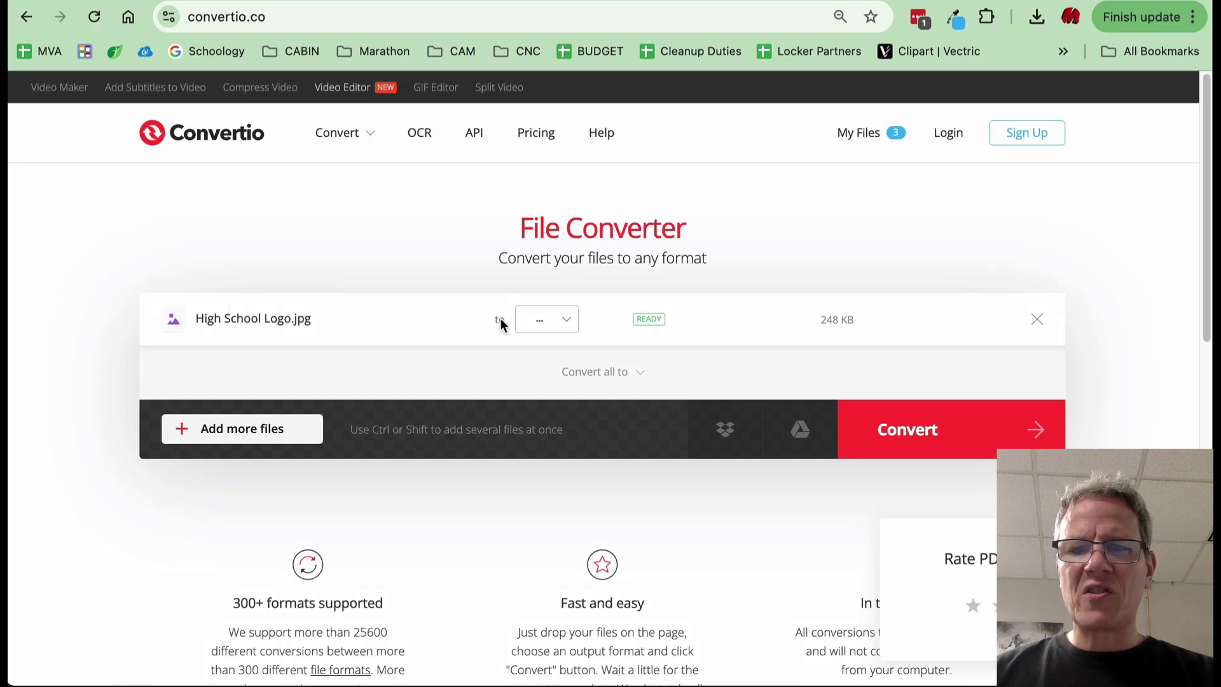
# Set the output format to Vector > SVG and convert the logo
pyautogui.click(566, 322)
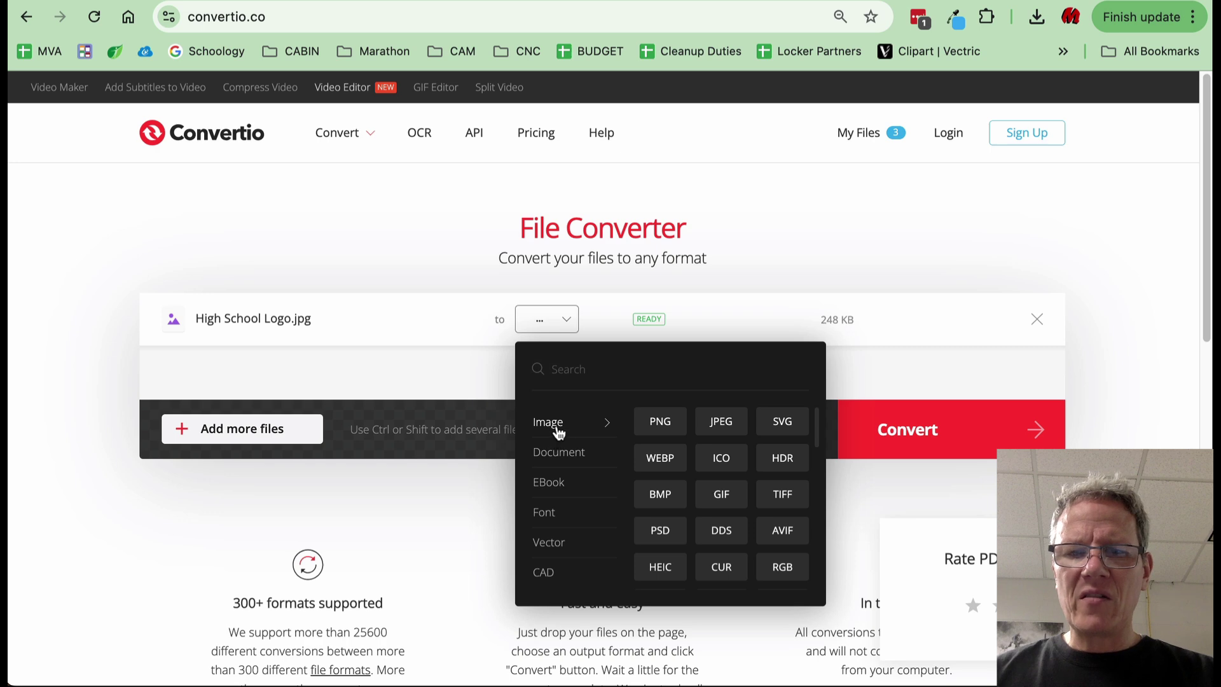
pyautogui.moveTo(564, 551)
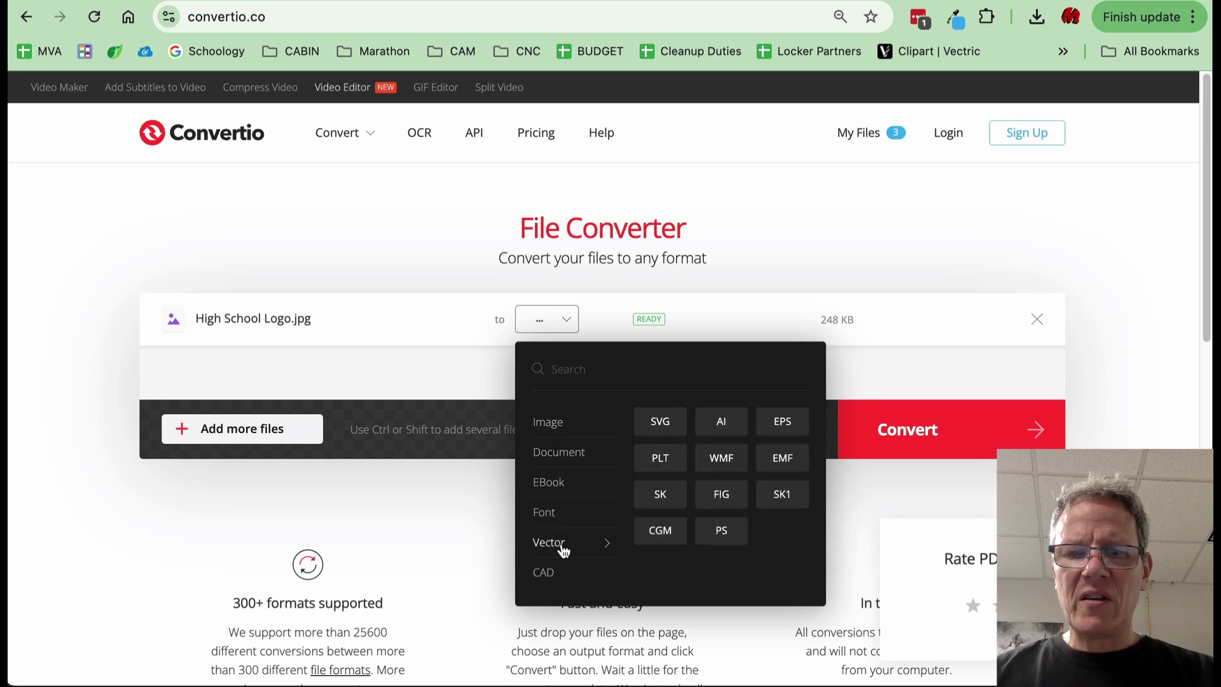
pyautogui.click(661, 422)
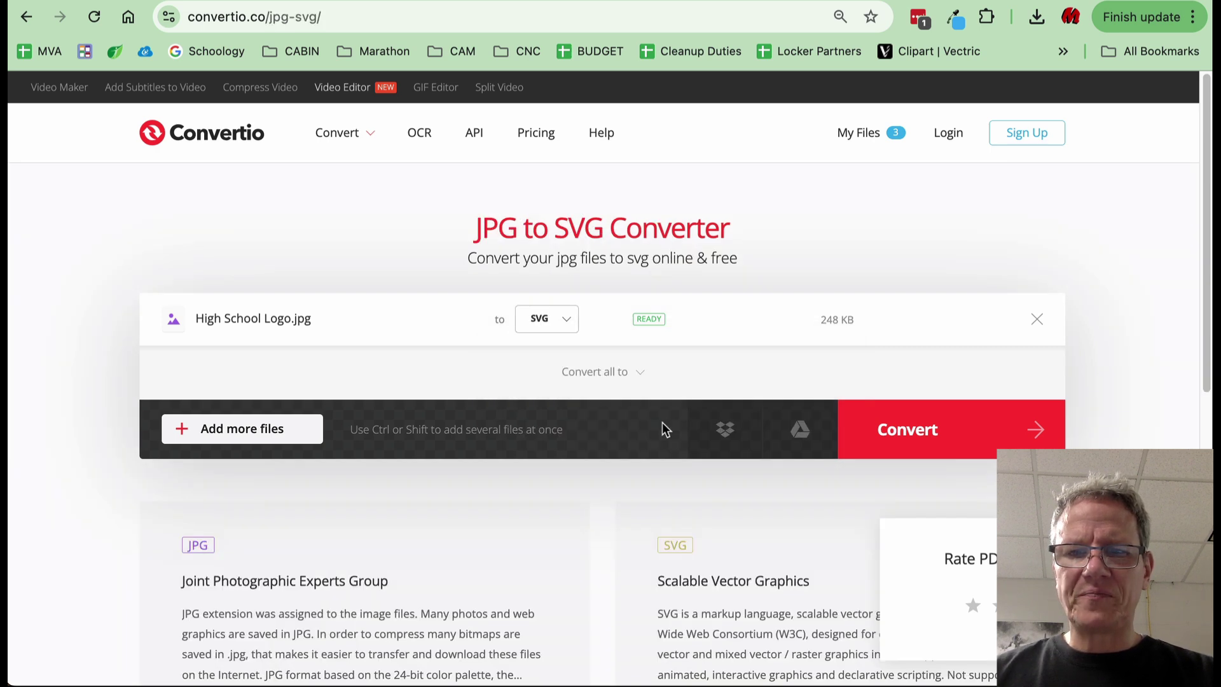
pyautogui.click(899, 441)
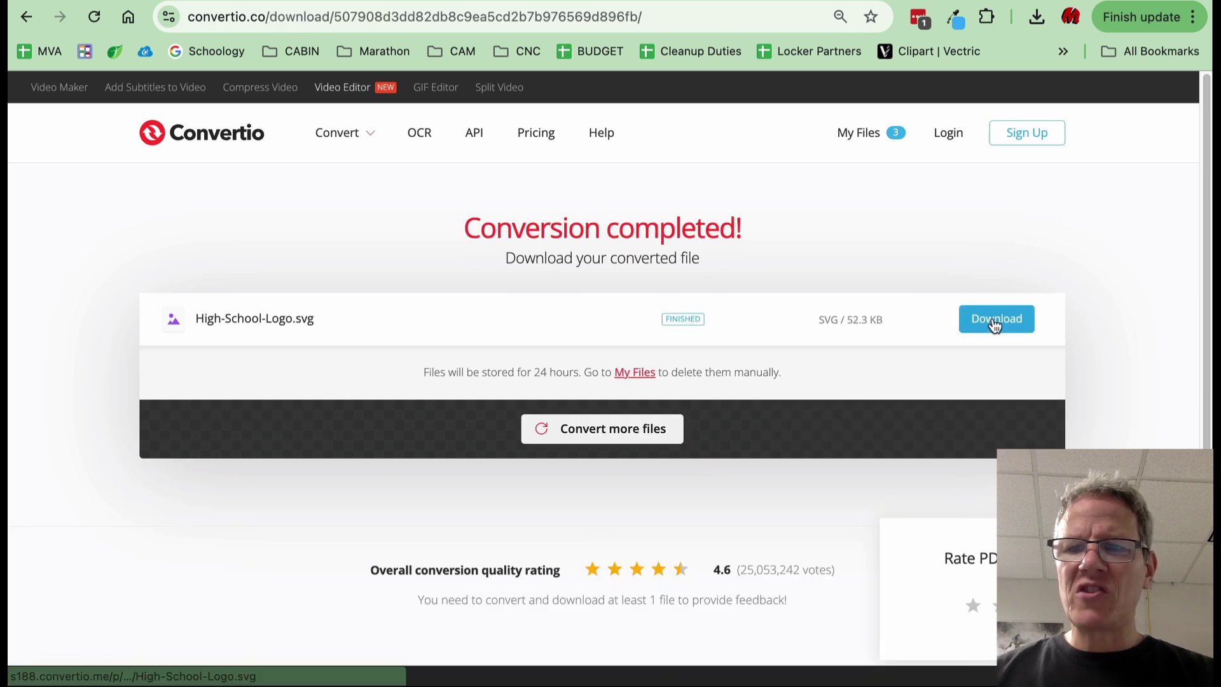
# Download High-School-Logo.svg from Convertio and return to the Canva design tab
pyautogui.click(995, 320)
pyautogui.press('super+Tab')
pyautogui.press('Escape')
pyautogui.hotkey('ctrl', 'Tab')
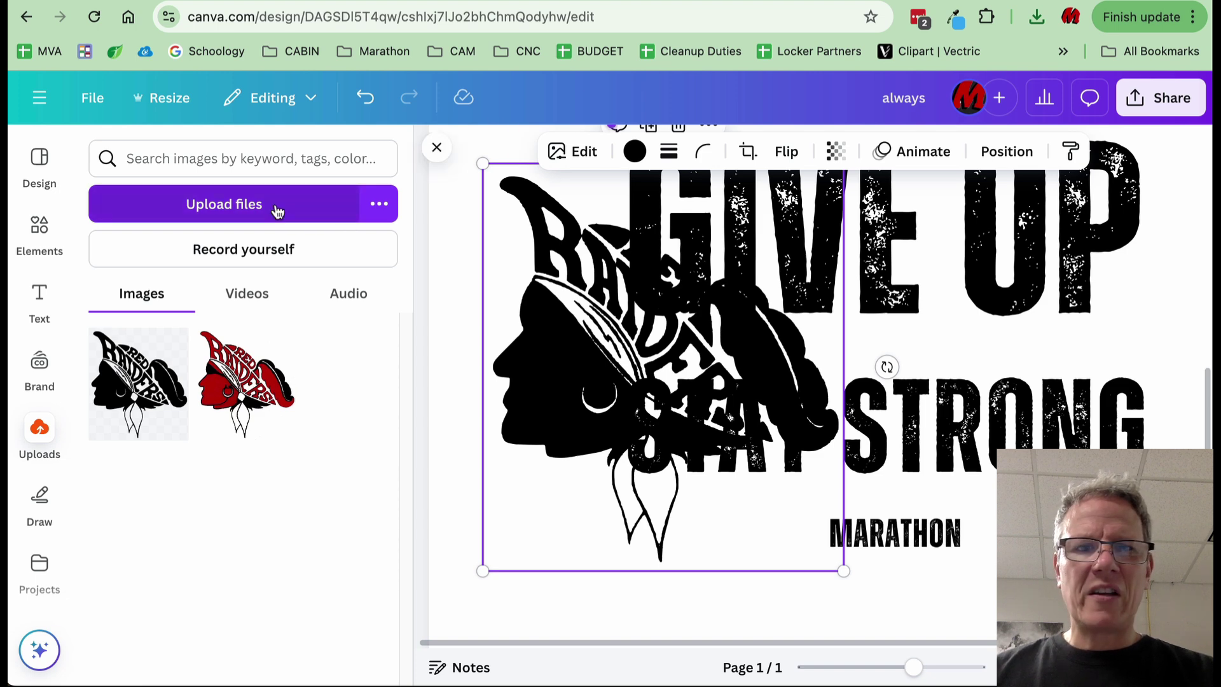
# Preview High-School-Logo.svg from the Canva upload picker, then drag the Raiders logo up beside ALWAYS
pyautogui.click(277, 211)
pyautogui.click(489, 233)
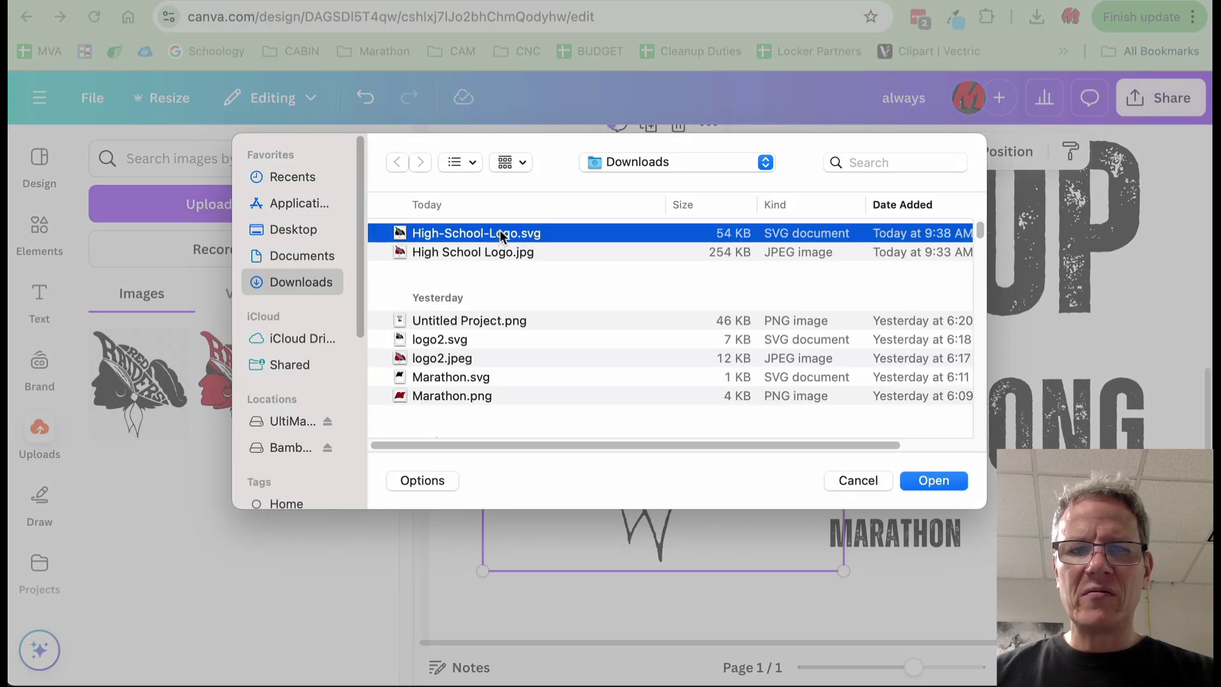
pyautogui.press('space')
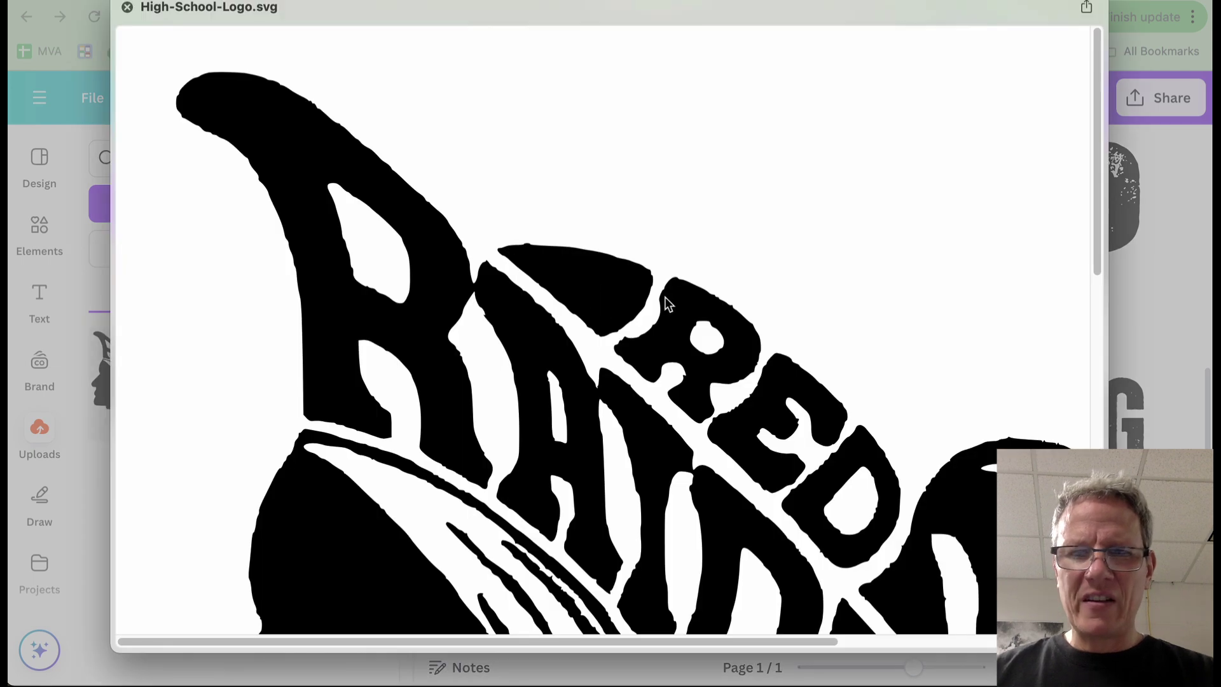
pyautogui.scroll(-10, 852, 306)
pyautogui.scroll(10, 839, 214)
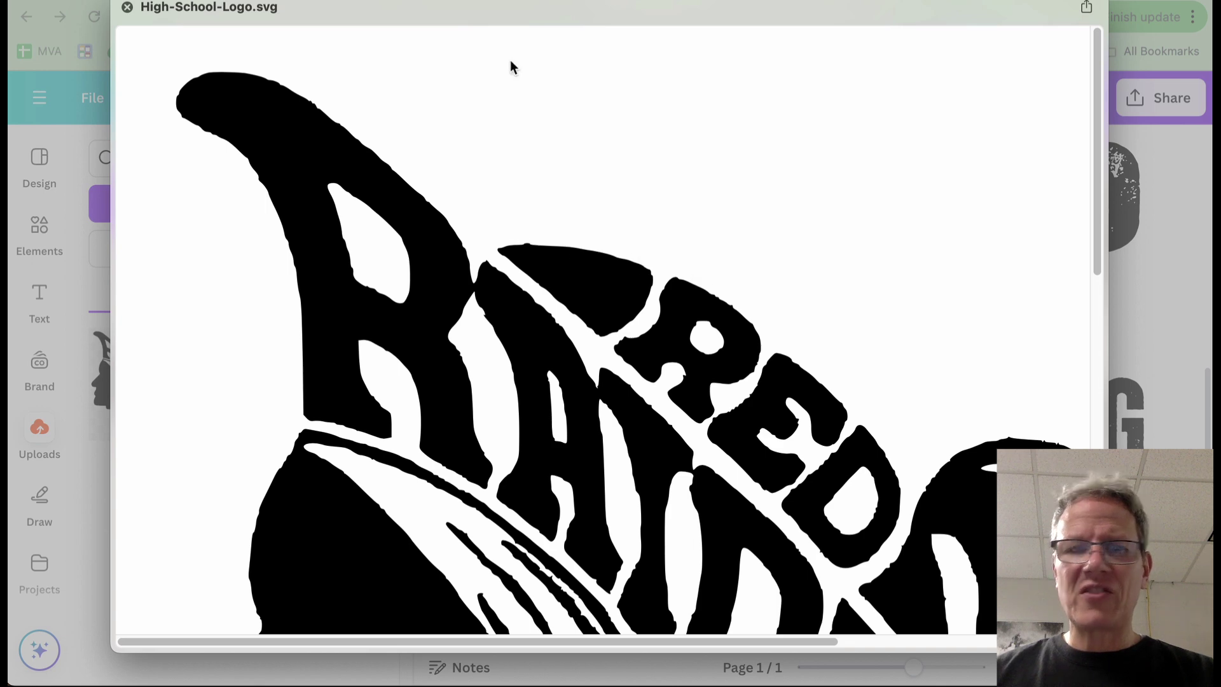
pyautogui.click(128, 7)
pyautogui.moveTo(627, 515); pyautogui.dragTo(748, 253)
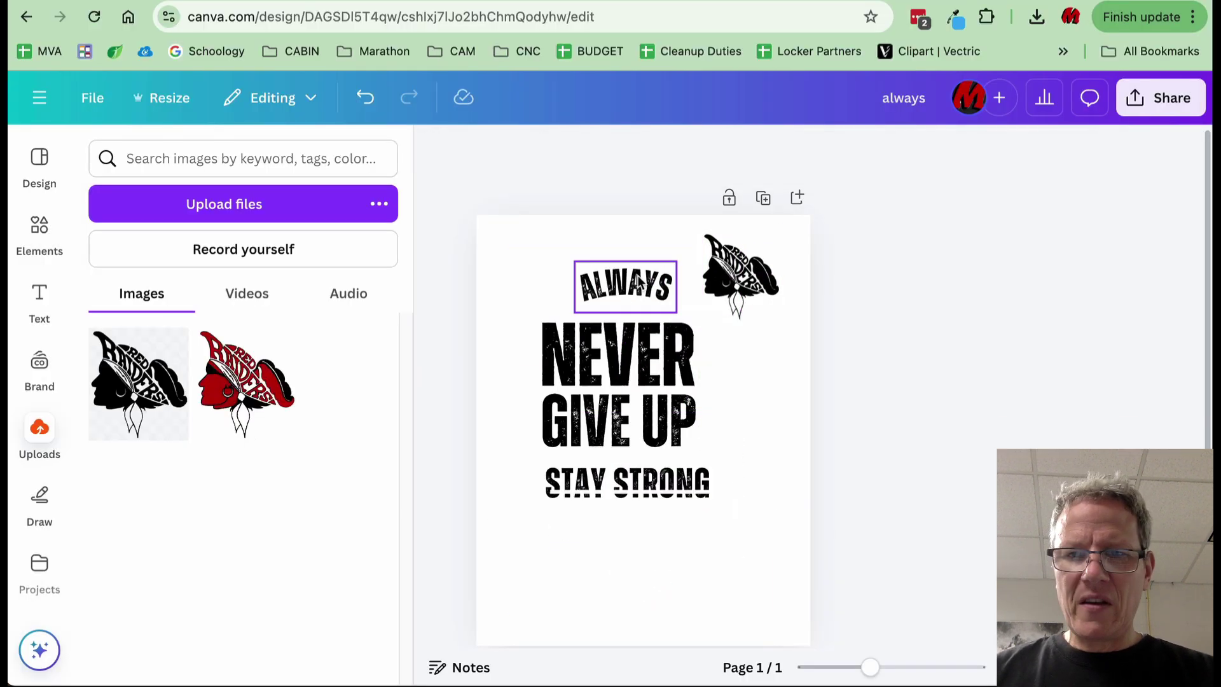
# Select ALWAYS, NEVER, GIVE UP and STAY STRONG together and move them to the page centre
pyautogui.click(625, 285)
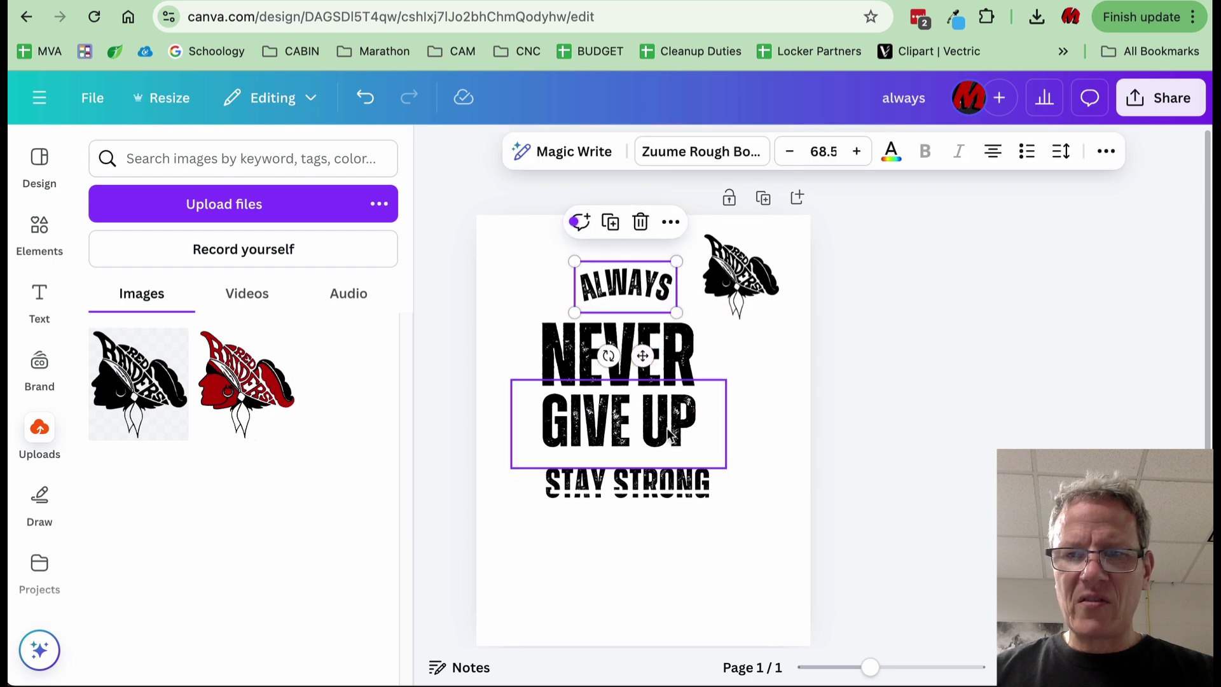
pyautogui.click(667, 488)
pyautogui.keyDown('shift'); pyautogui.click(695, 442); pyautogui.keyUp('shift')
pyautogui.keyDown('shift'); pyautogui.click(697, 356); pyautogui.keyUp('shift')
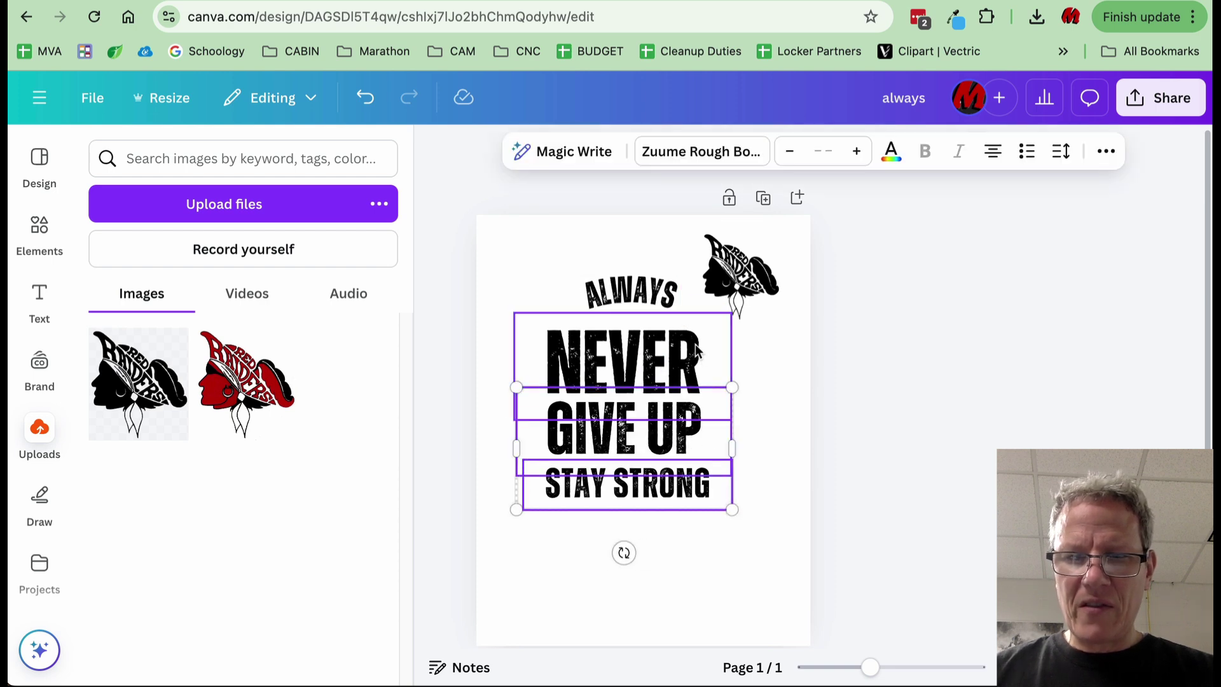
pyautogui.keyDown('shift'); pyautogui.click(633, 303); pyautogui.keyUp('shift')
pyautogui.moveTo(634, 301)
pyautogui.mouseDown()
pyautogui.moveTo(655, 337)
pyautogui.moveTo(655, 297)
pyautogui.mouseUp()
pyautogui.keyDown('shift'); pyautogui.click(773, 280); pyautogui.keyUp('shift')
# Place the Raiders logo centred below STAY STRONG and deselect to review
pyautogui.click(773, 280)
pyautogui.moveTo(772, 280); pyautogui.dragTo(693, 557)
pyautogui.click(945, 458)
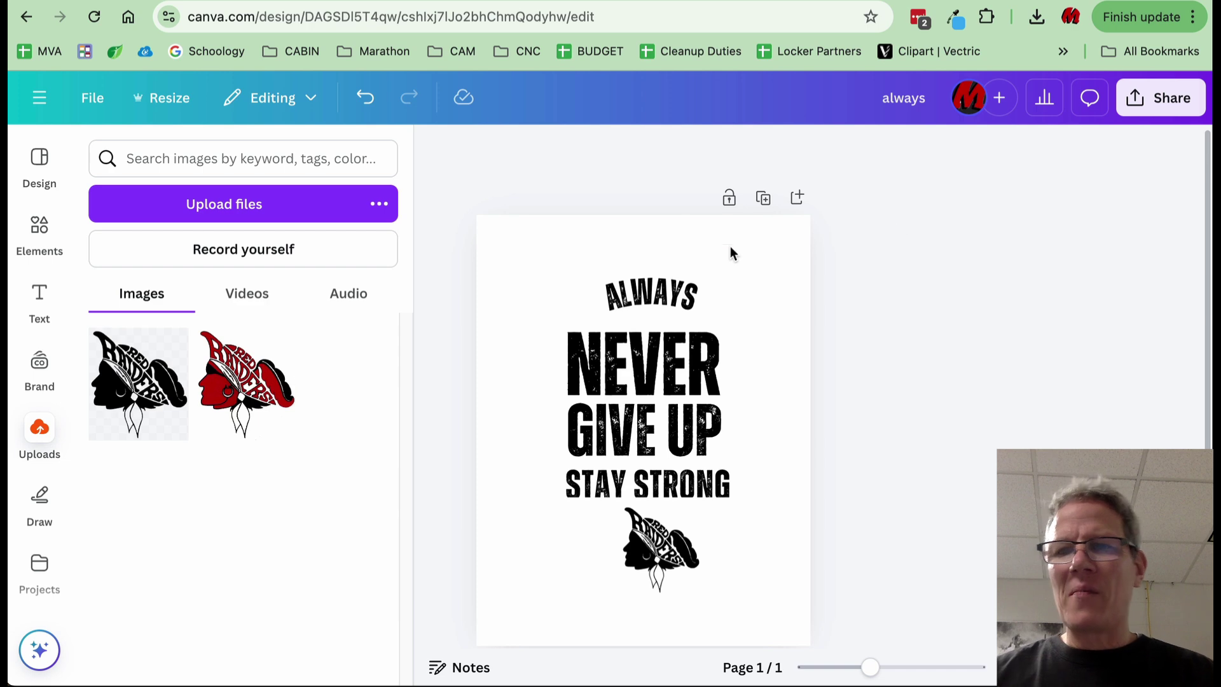
# Export the design via File > Download with file type SVG as always.svg
pyautogui.click(94, 99)
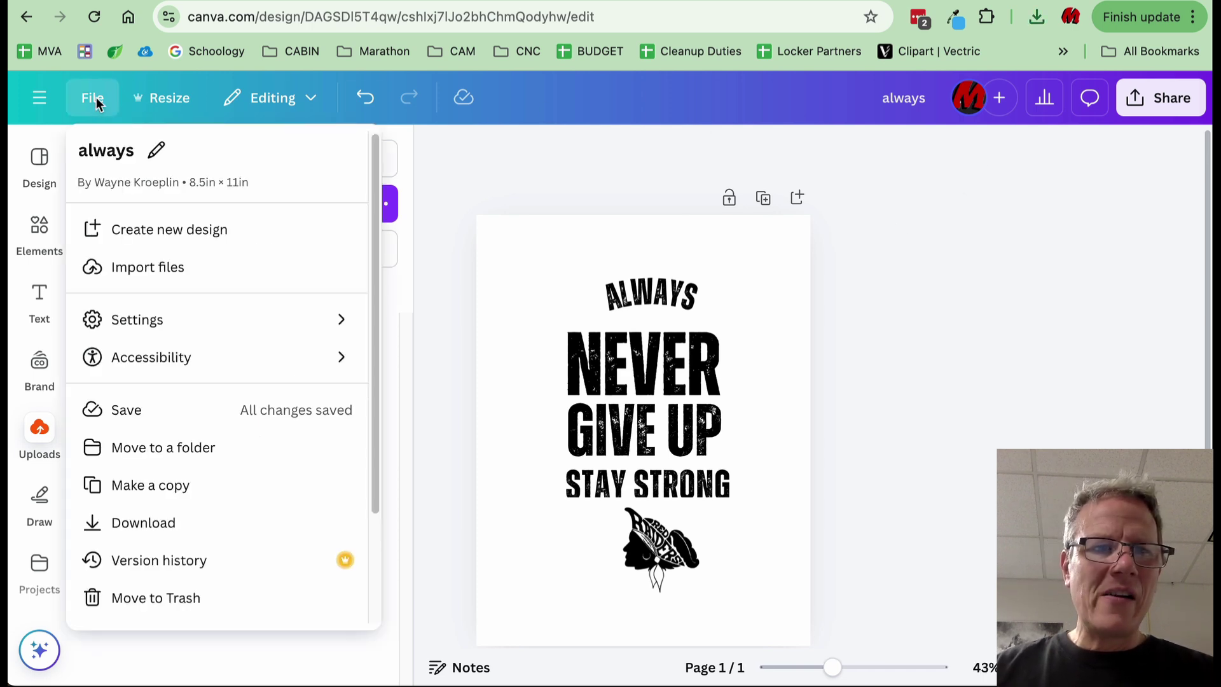
pyautogui.click(128, 533)
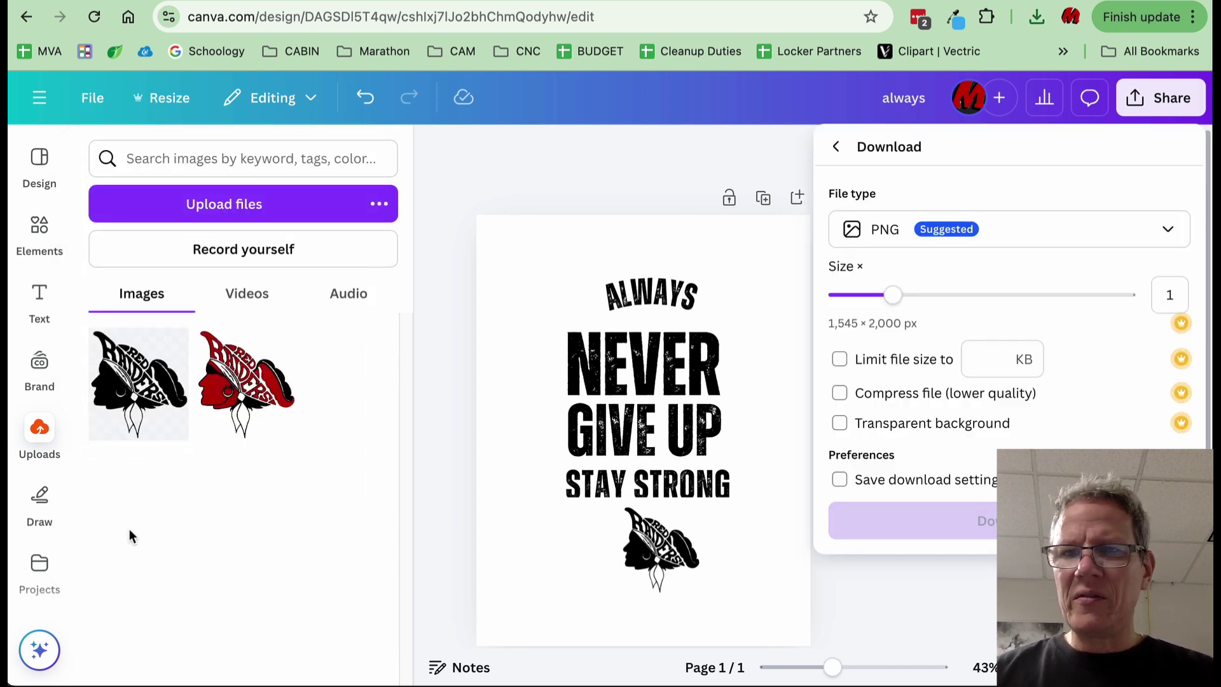
pyautogui.click(1008, 232)
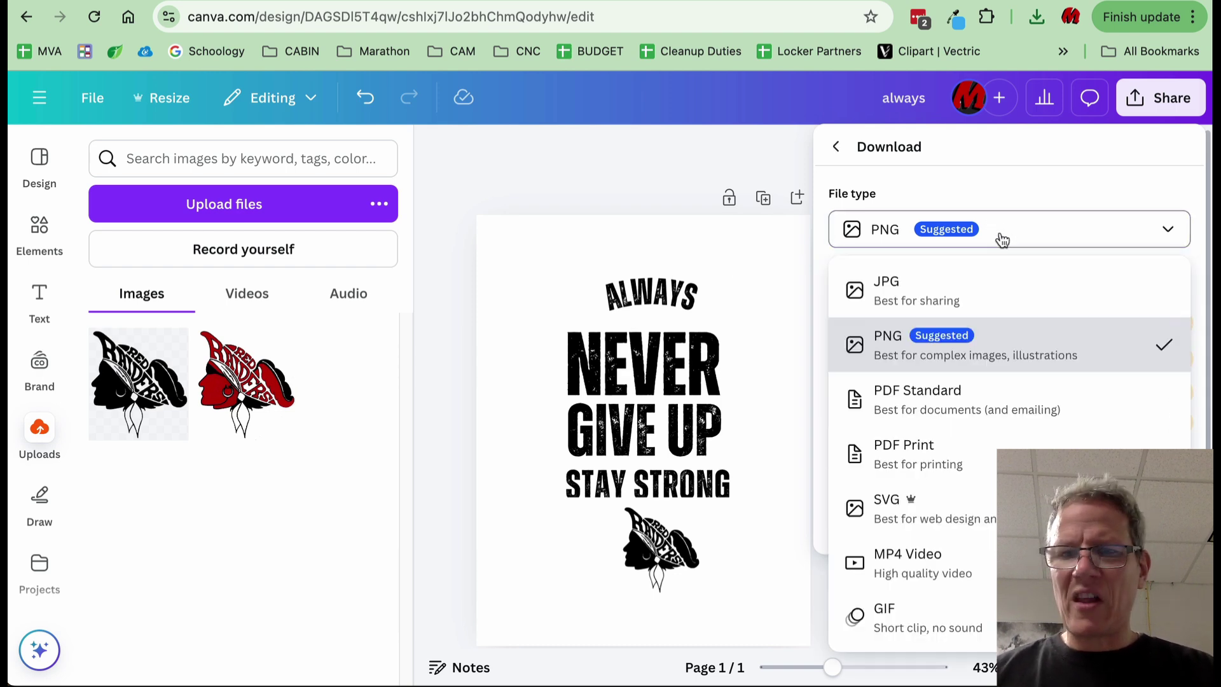
pyautogui.click(925, 517)
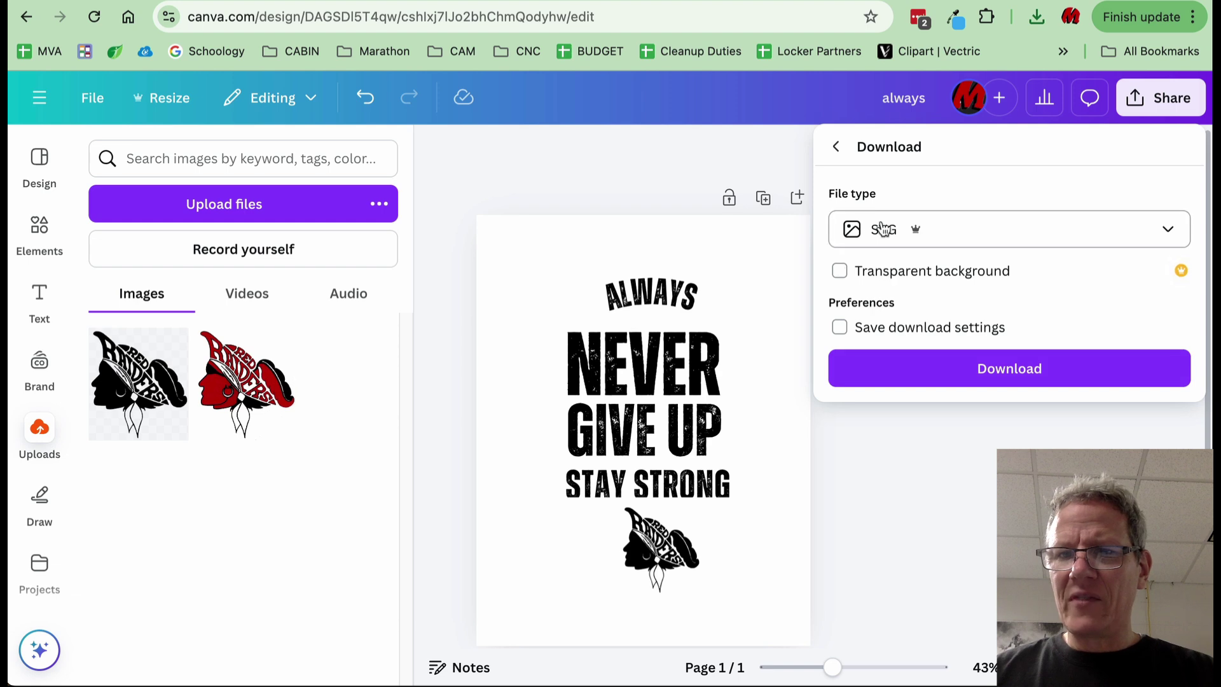
pyautogui.click(1004, 375)
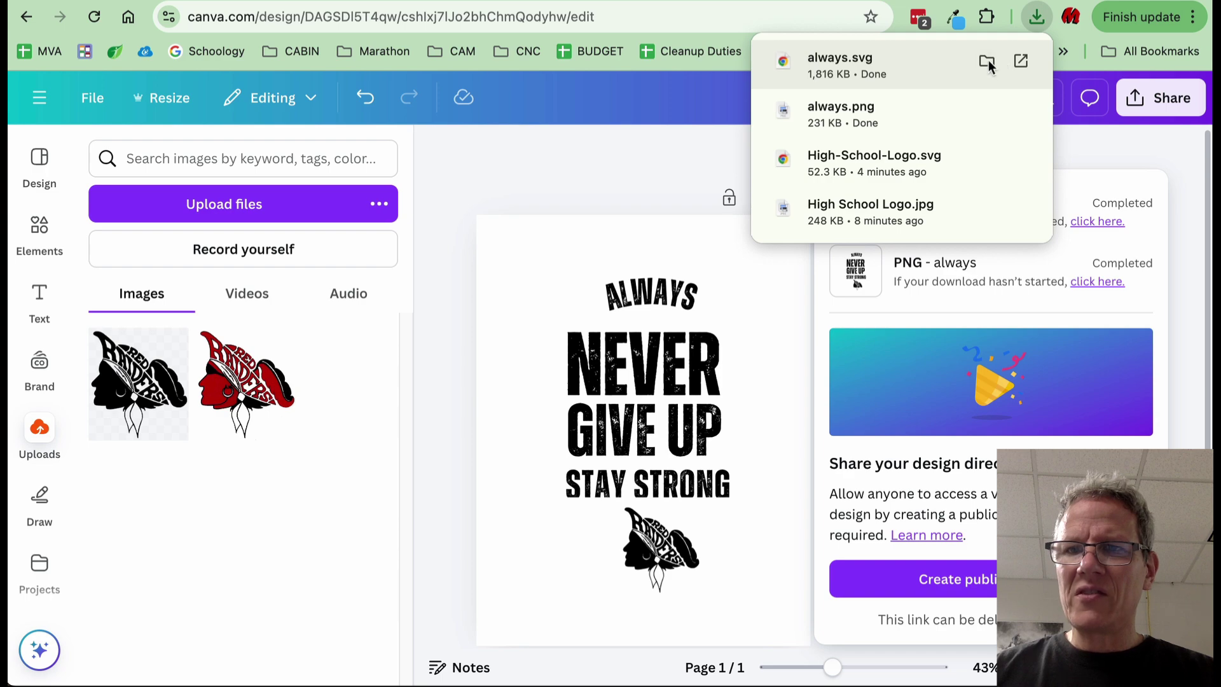
# Reveal always.svg in the Finder Downloads folder and Quick Look it zoomed in
pyautogui.click(986, 62)
pyautogui.press('space')
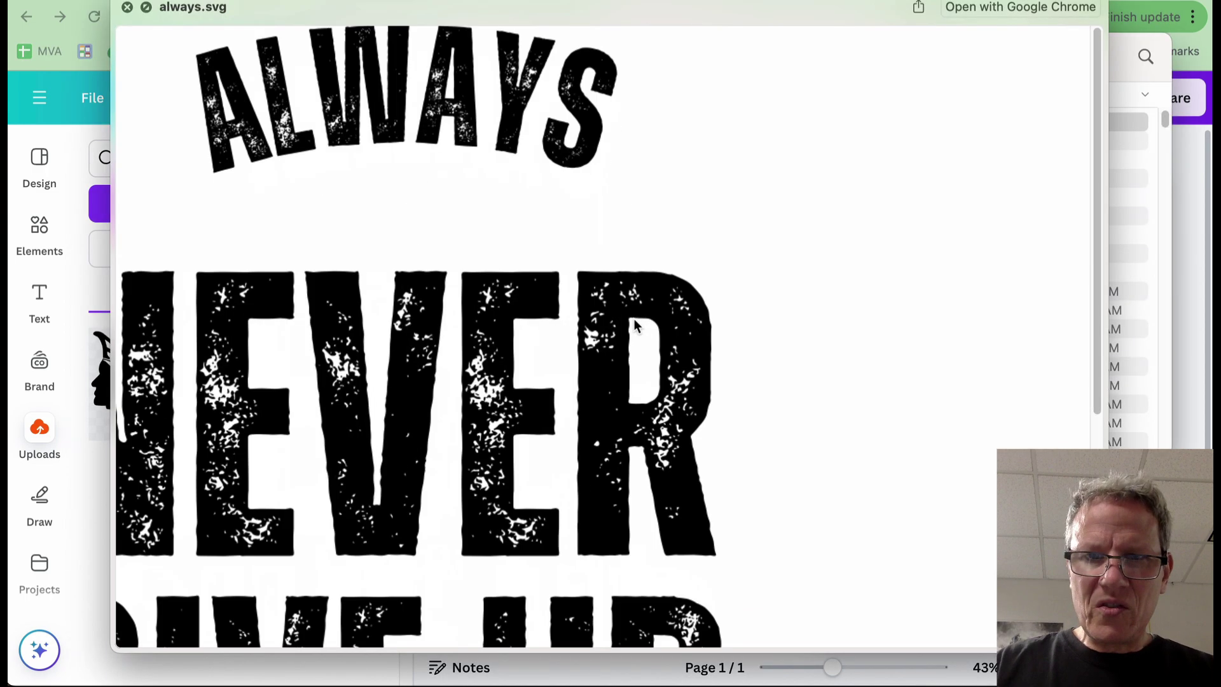
pyautogui.scroll(3, 634, 324)
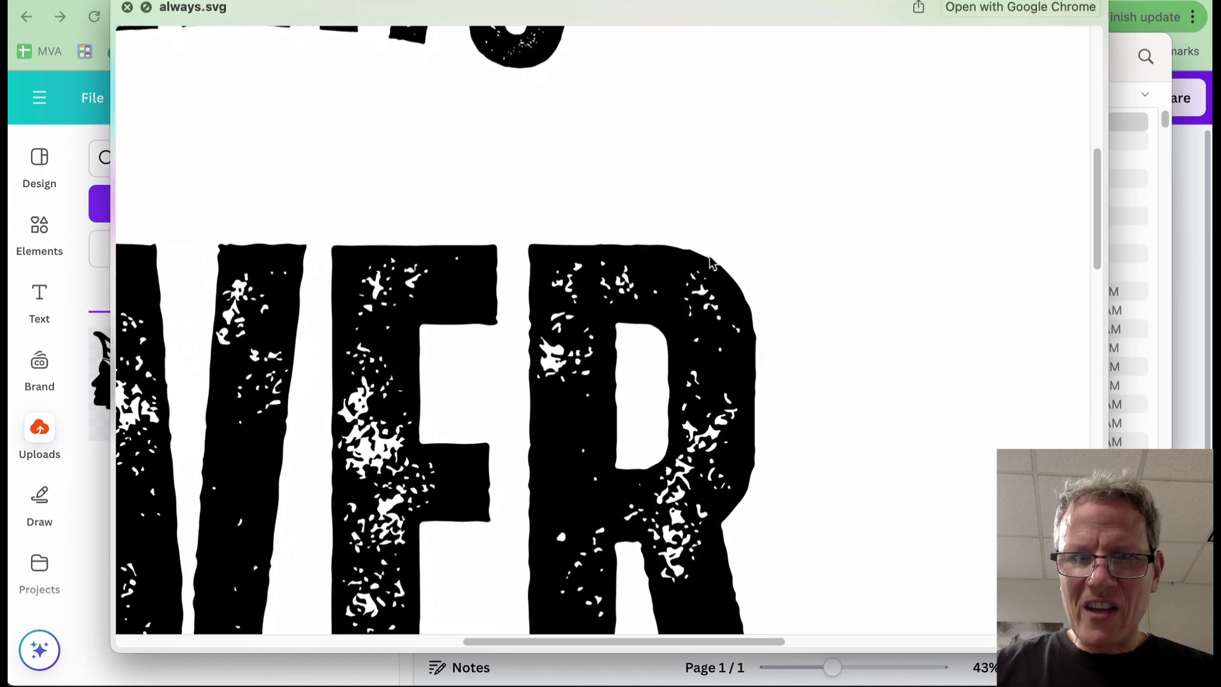
pyautogui.scroll(-2, 709, 255)
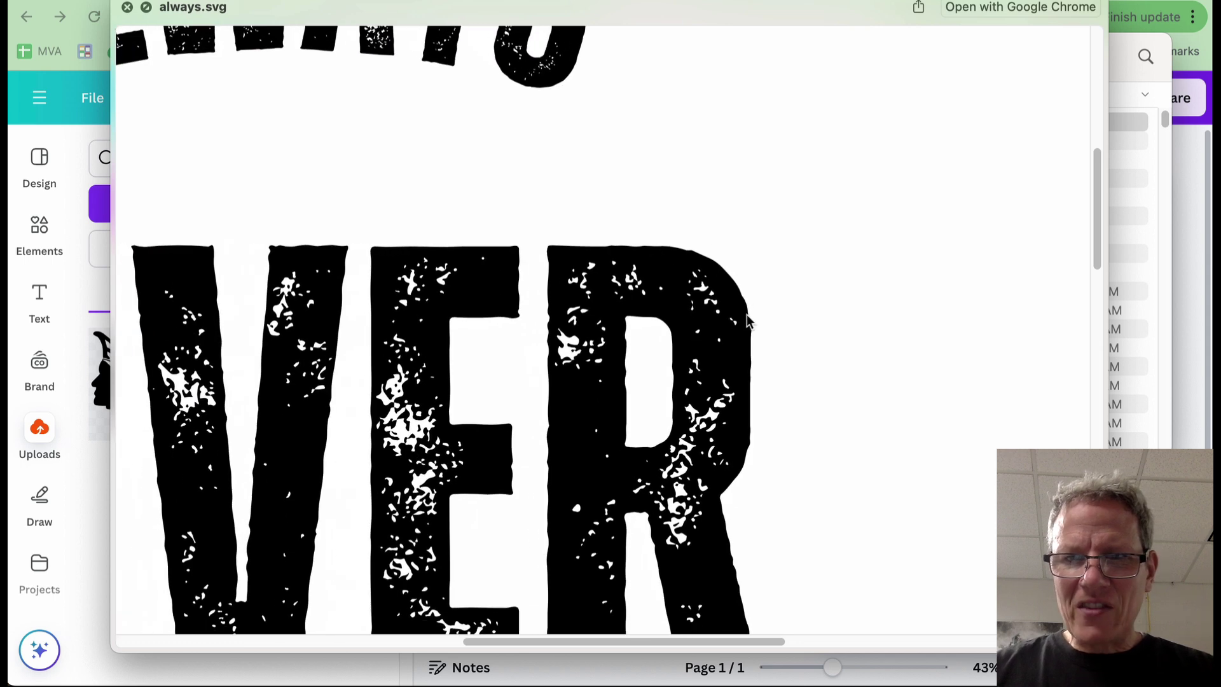
pyautogui.press('space')
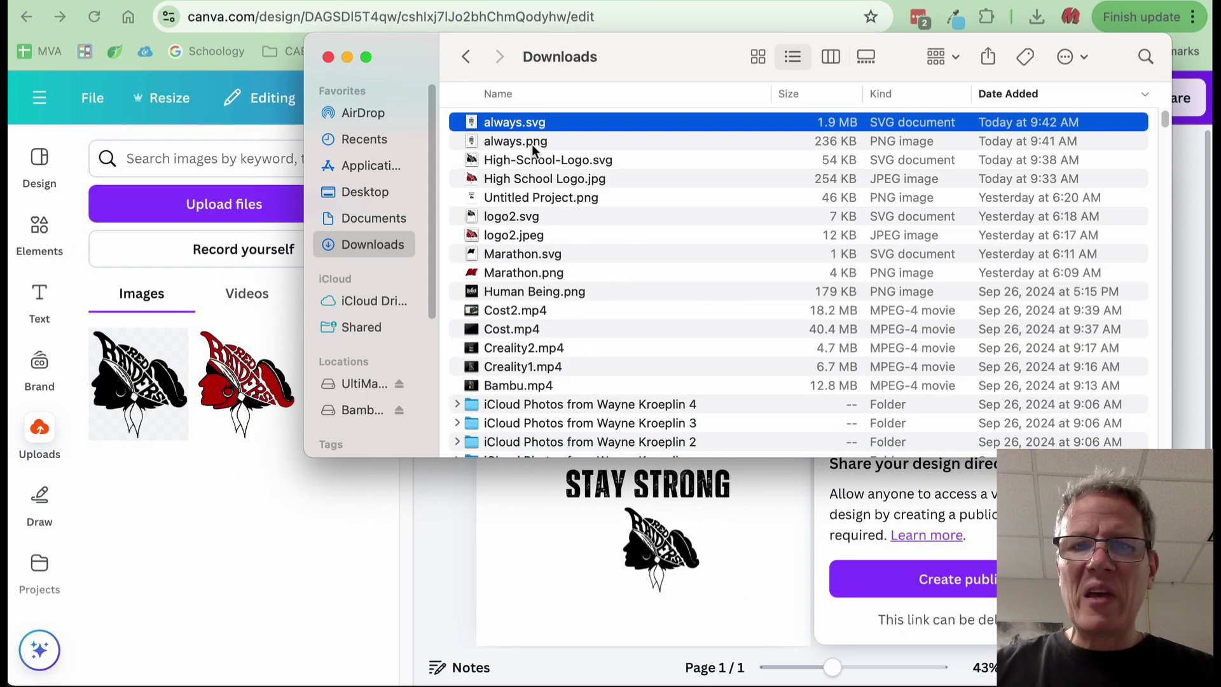
# Quick Look always.png zoomed in to see its pixelation, then compare against always.svg
pyautogui.click(531, 141)
pyautogui.press('space')
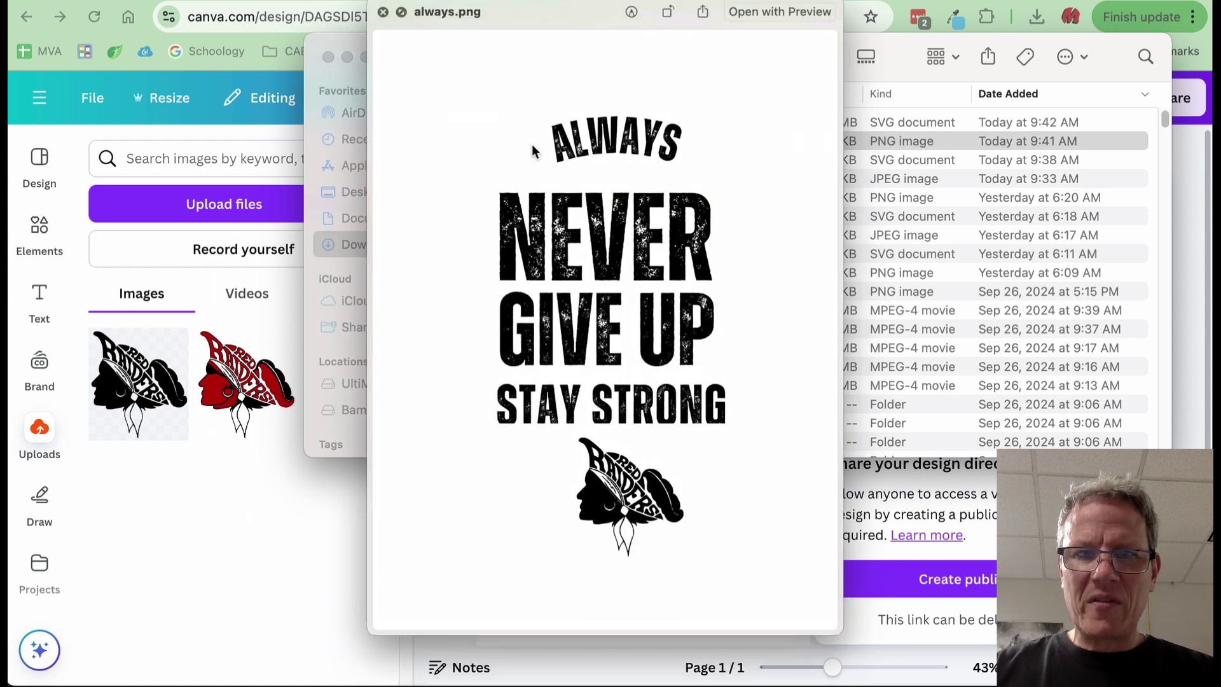
pyautogui.scroll(3, 727, 207)
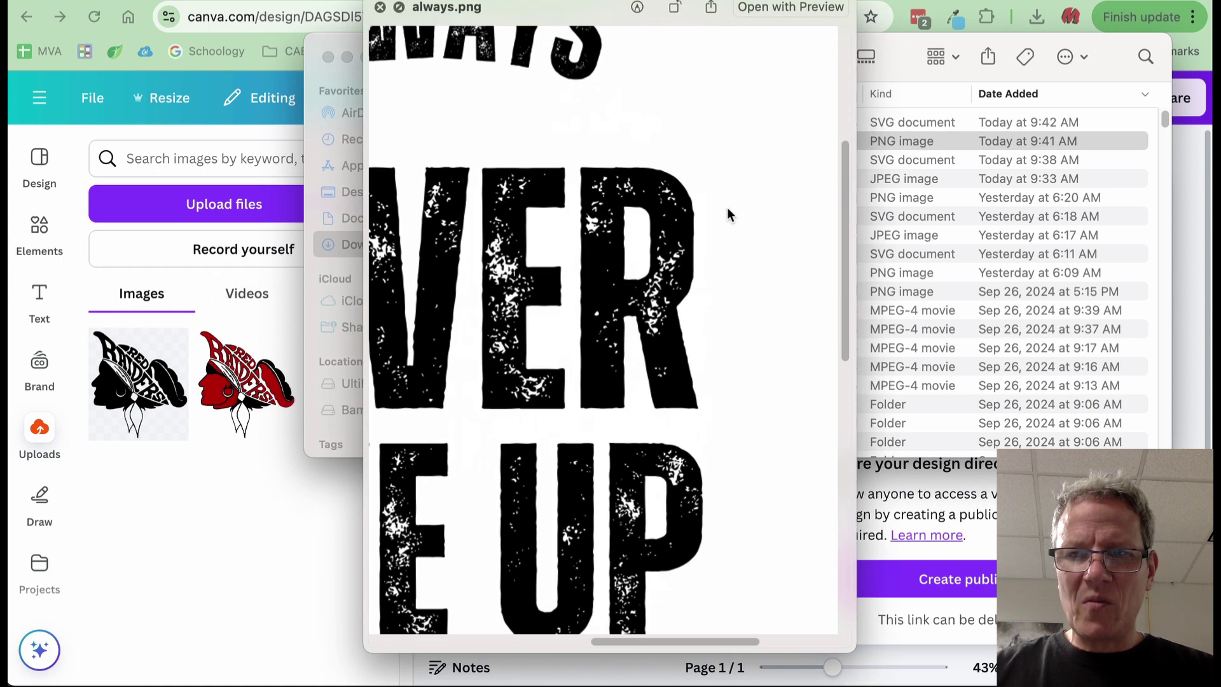
pyautogui.scroll(3, 684, 212)
pyautogui.scroll(3, 684, 212)
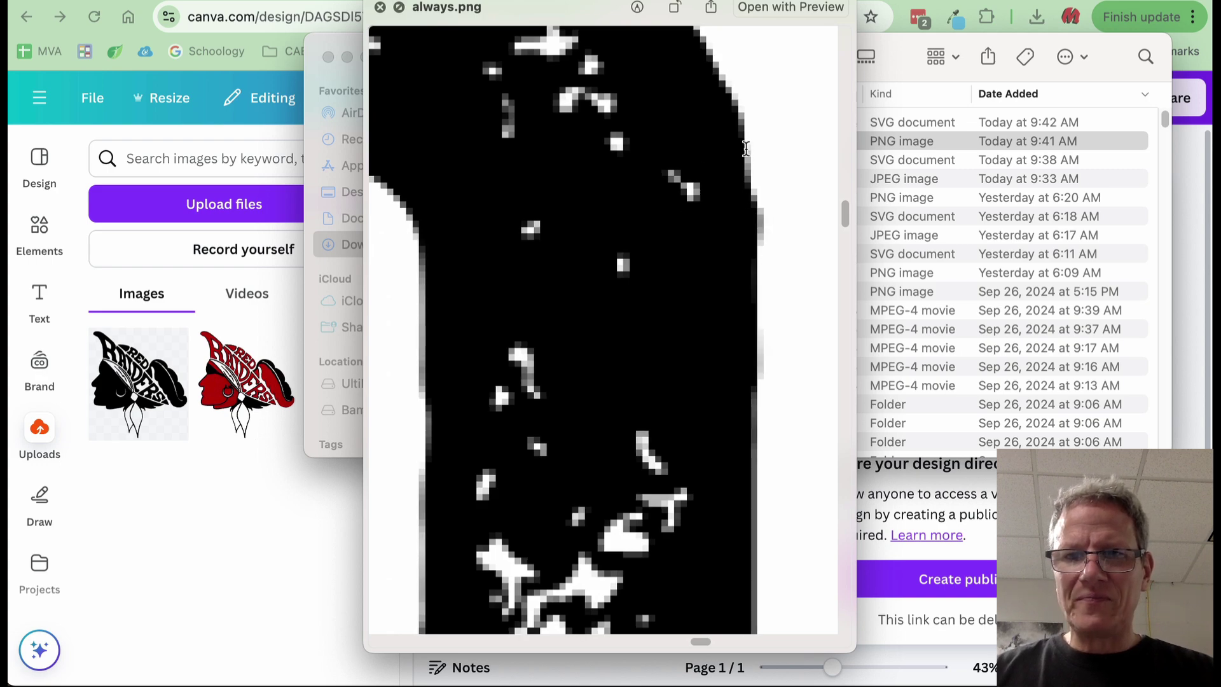
pyautogui.press('Up')
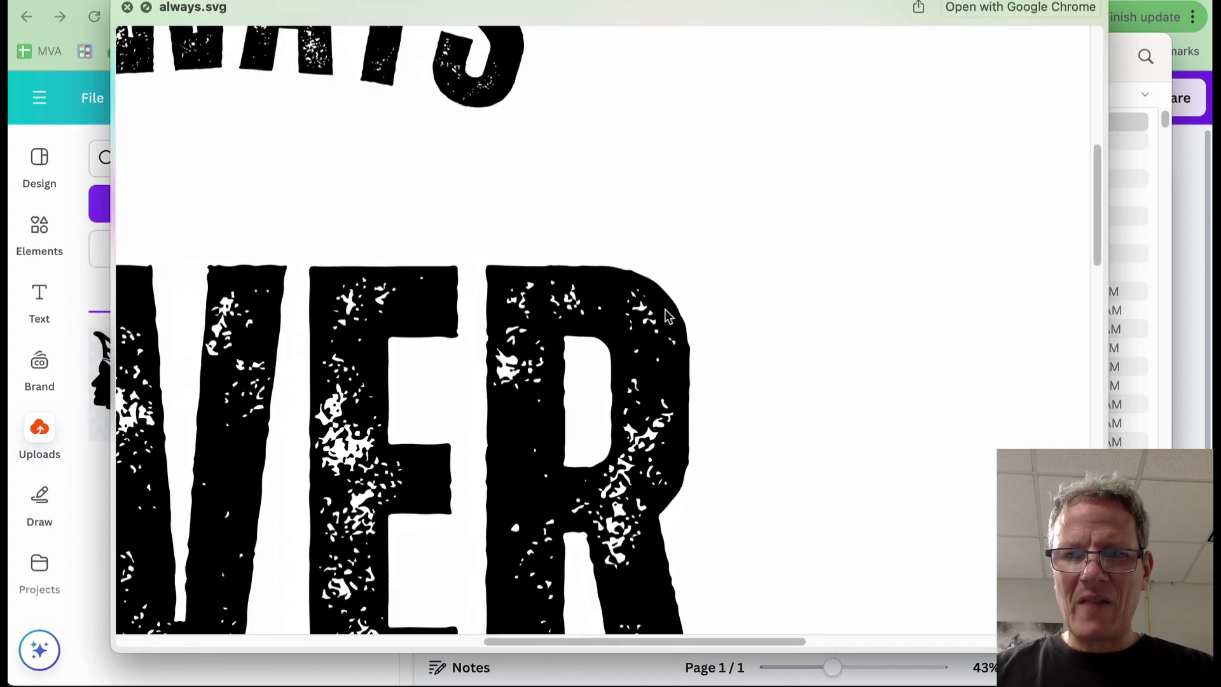
pyautogui.scroll(-5, 668, 316)
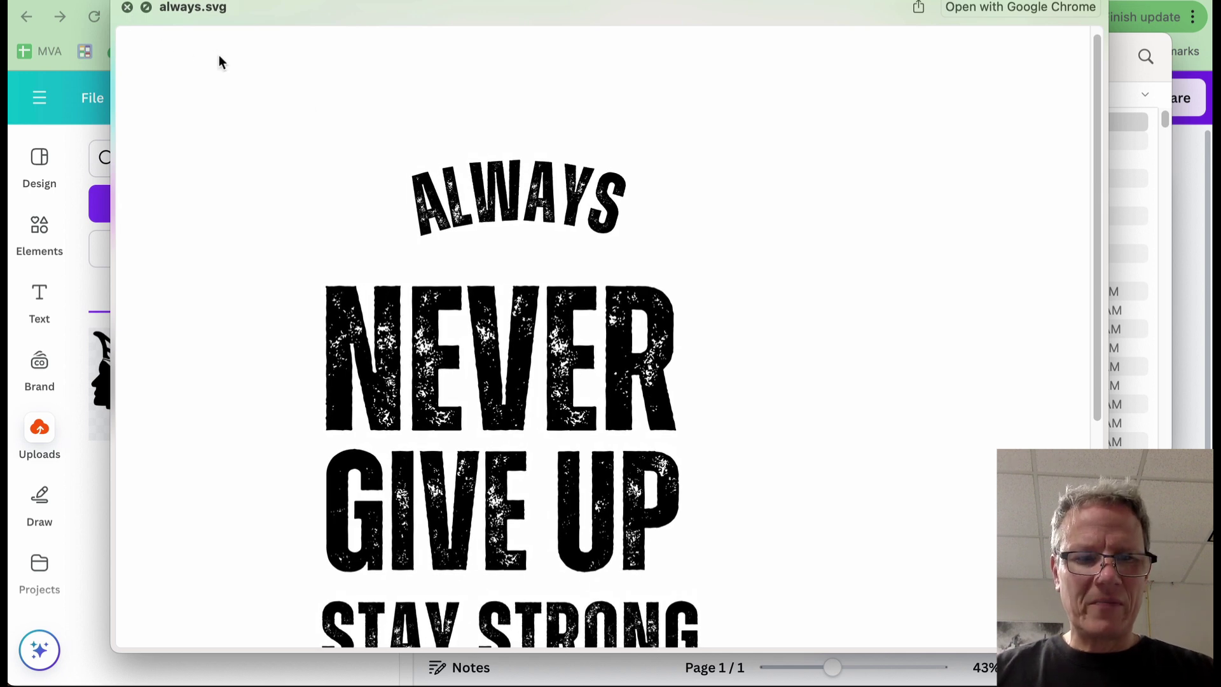
pyautogui.press('space')
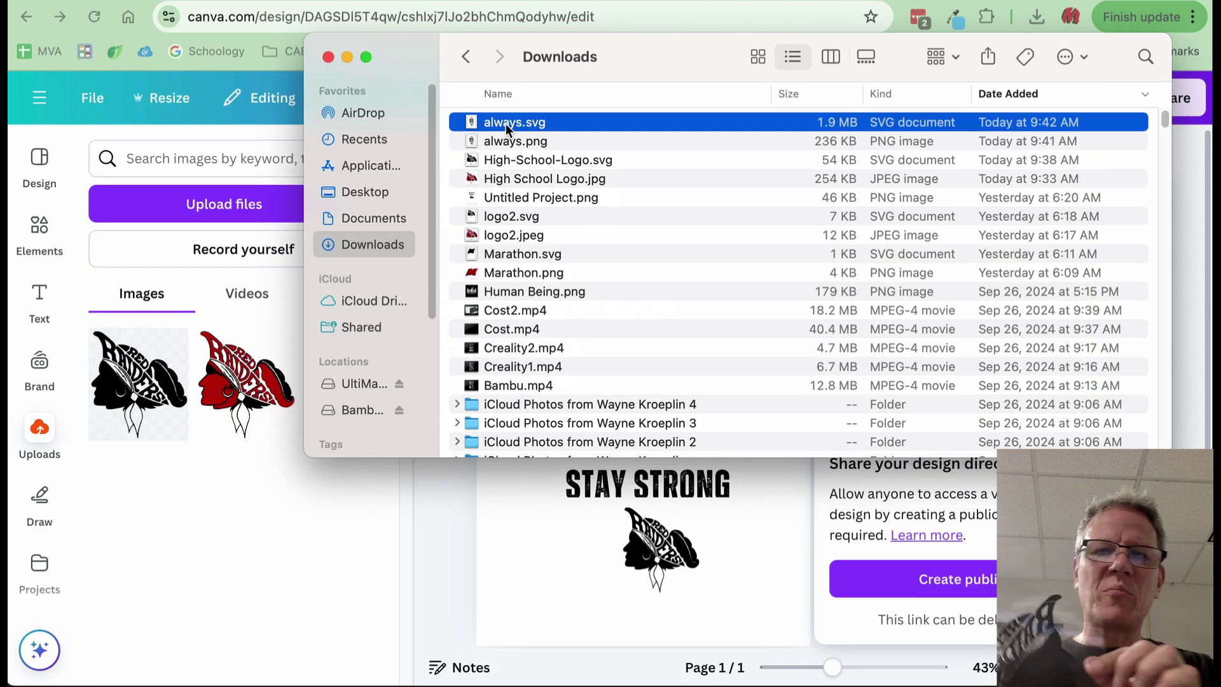